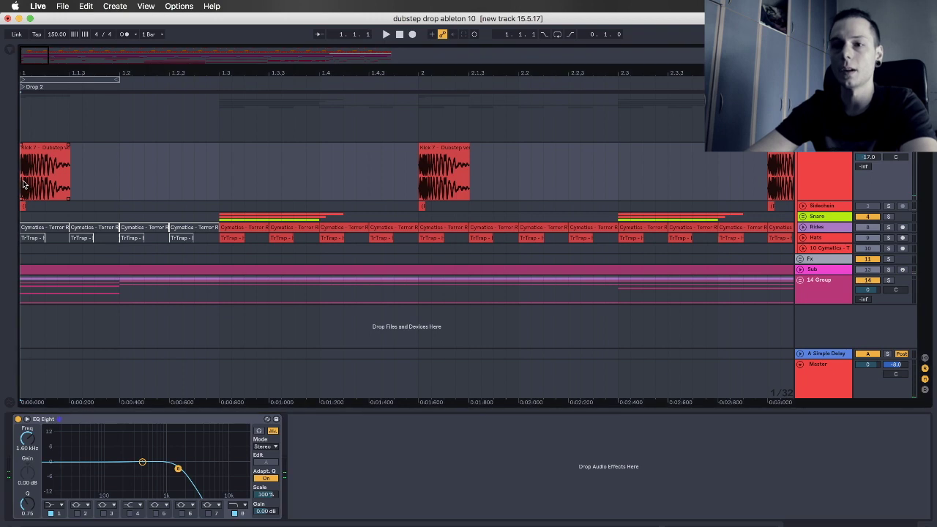
Fold the kick track and unfold the Sidechain track to show its short trigger clips against the kicks
{"action": "double_click", "coordinate": [815, 154]}
{"action": "double_click", "coordinate": [822, 159]}
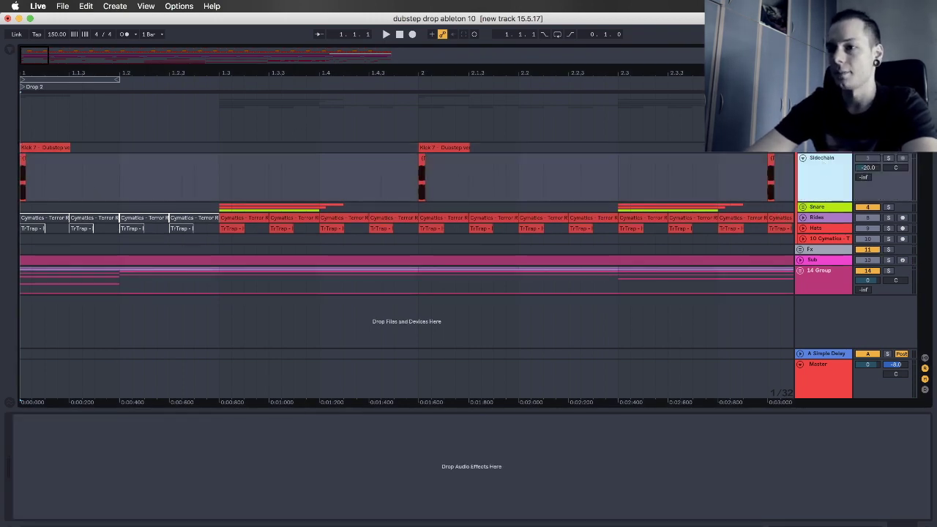
{"action": "left_click_drag", "start_coordinate": [420, 71], "coordinate": [400, 70]}
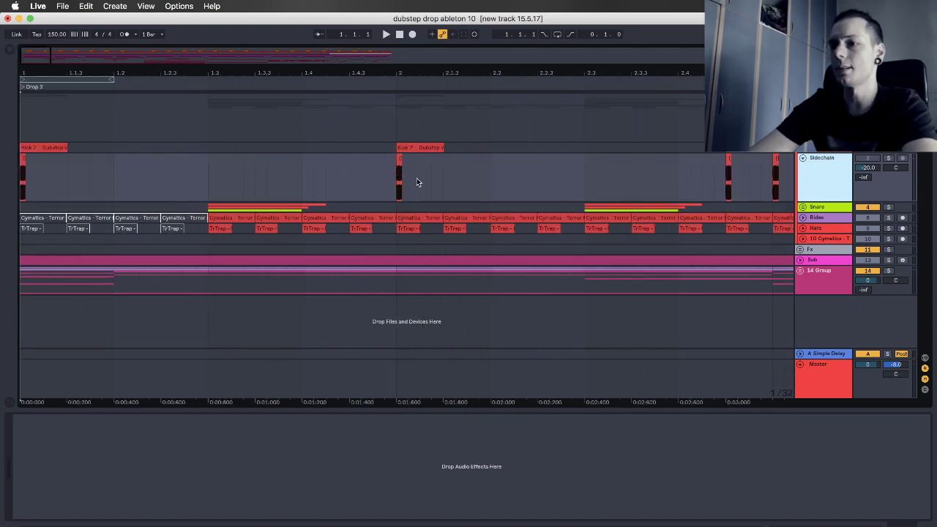
Show the sidechain compressors in the 14 Group's effect chain
{"action": "left_click", "coordinate": [819, 283]}
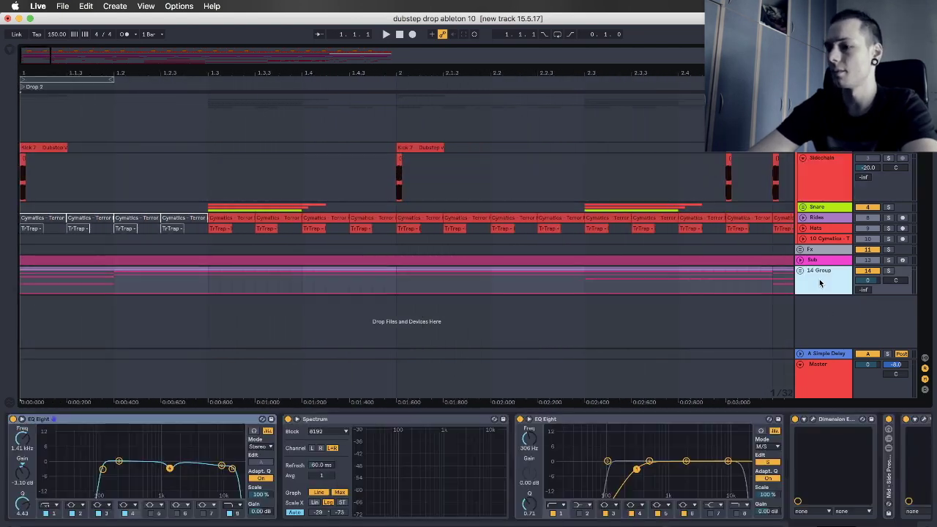
{"action": "left_click", "coordinate": [485, 502]}
{"action": "scroll", "coordinate": [489, 501], "scroll_direction": "right", "scroll_amount": 10}
Unfold the kick track and compare the kick clip at bar 2 with the short sidechain clip below it
{"action": "left_click", "coordinate": [425, 147]}
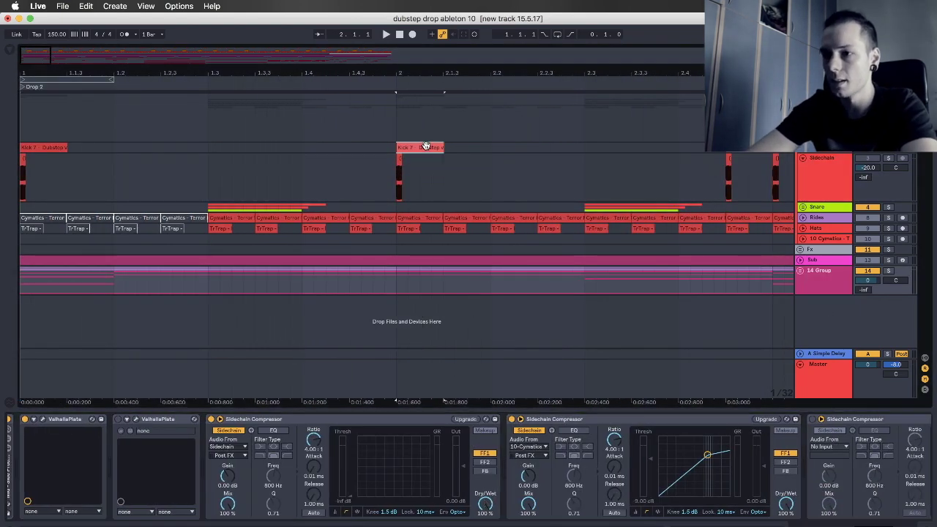
{"action": "left_click", "coordinate": [395, 194]}
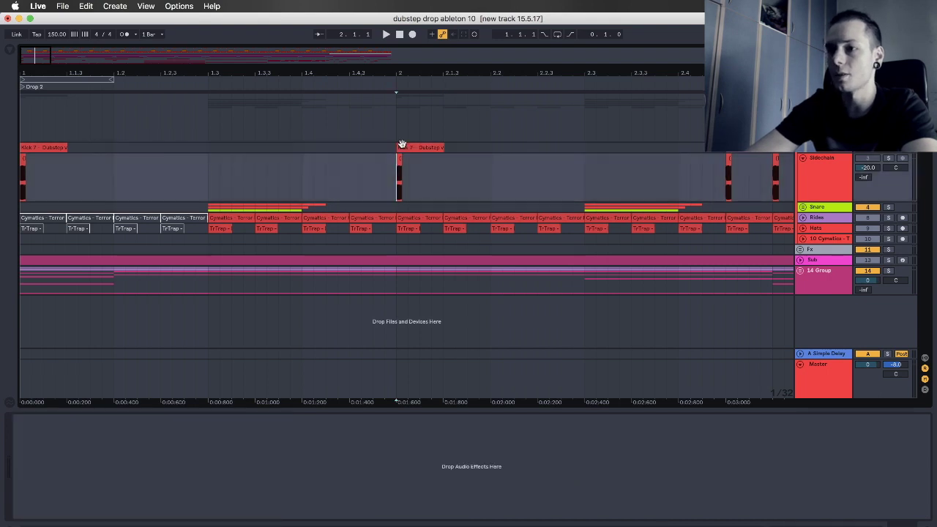
{"action": "left_click_drag", "start_coordinate": [401, 72], "coordinate": [399, 71]}
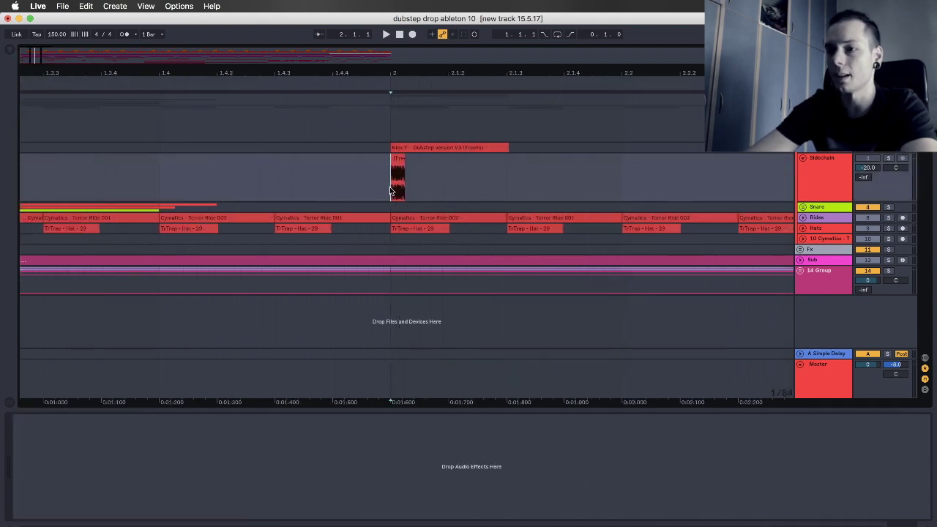
{"action": "left_click", "coordinate": [801, 148]}
{"action": "left_click_drag", "start_coordinate": [390, 182], "coordinate": [510, 183]}
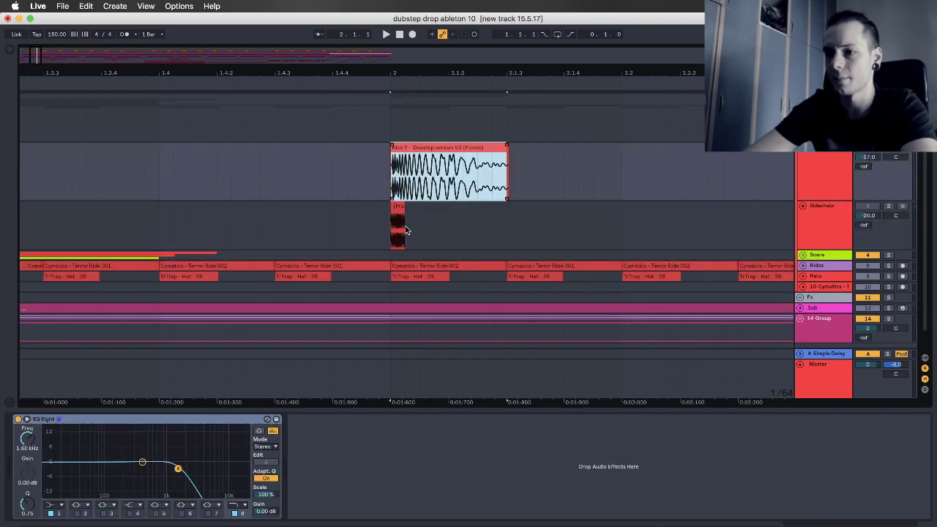
{"action": "left_click", "coordinate": [387, 233]}
{"action": "left_click_drag", "start_coordinate": [404, 71], "coordinate": [404, 98]}
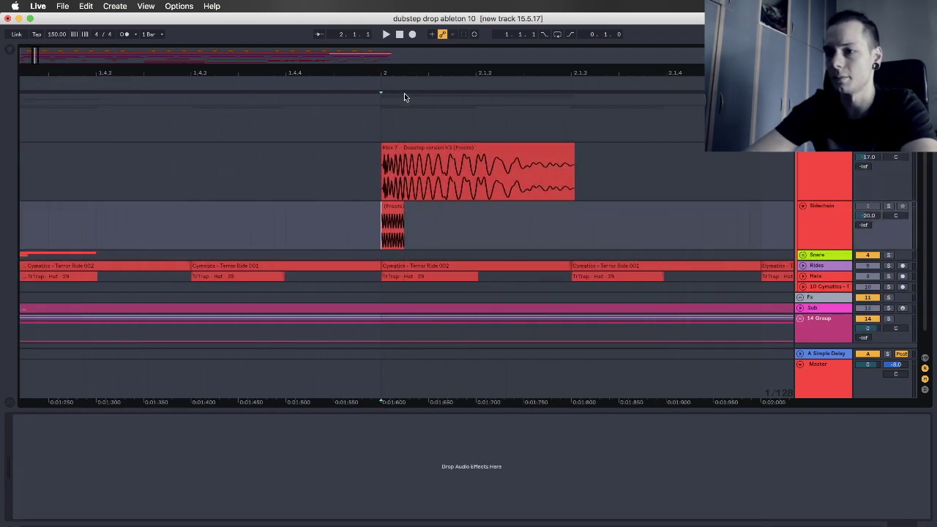
{"action": "left_click", "coordinate": [389, 216]}
{"action": "left_click", "coordinate": [442, 191]}
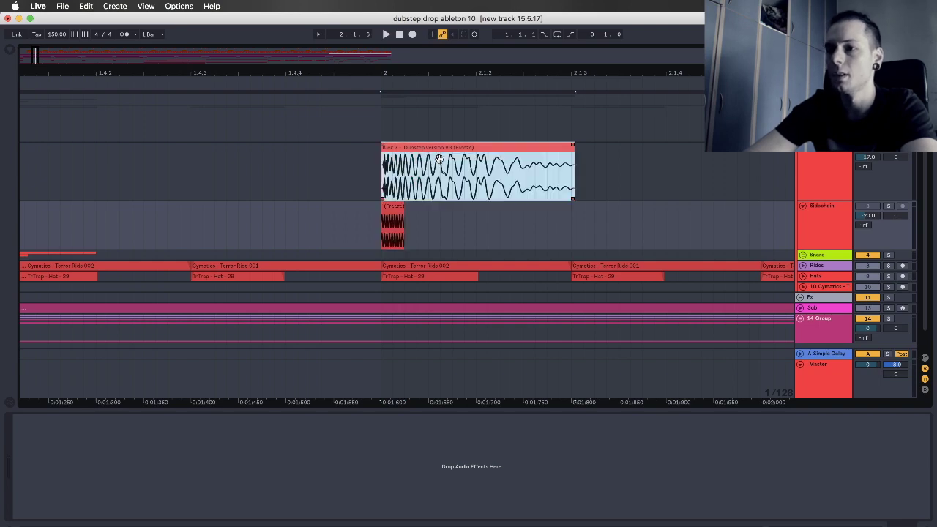
{"action": "left_click", "coordinate": [389, 216]}
Show the 14 Group's Sidechain-fed compressor and play briefly from bar 2 to watch it react
{"action": "left_click", "coordinate": [818, 325]}
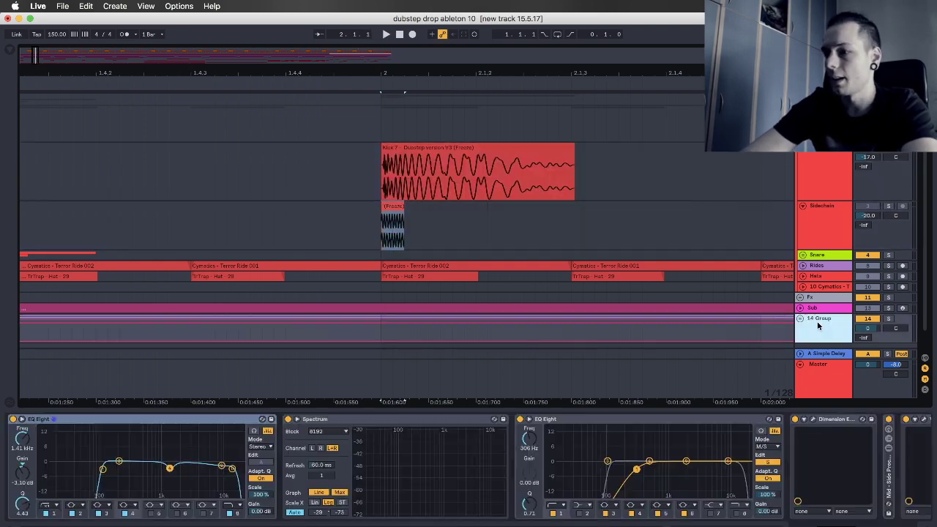
{"action": "scroll", "coordinate": [531, 515], "scroll_direction": "right", "scroll_amount": 10}
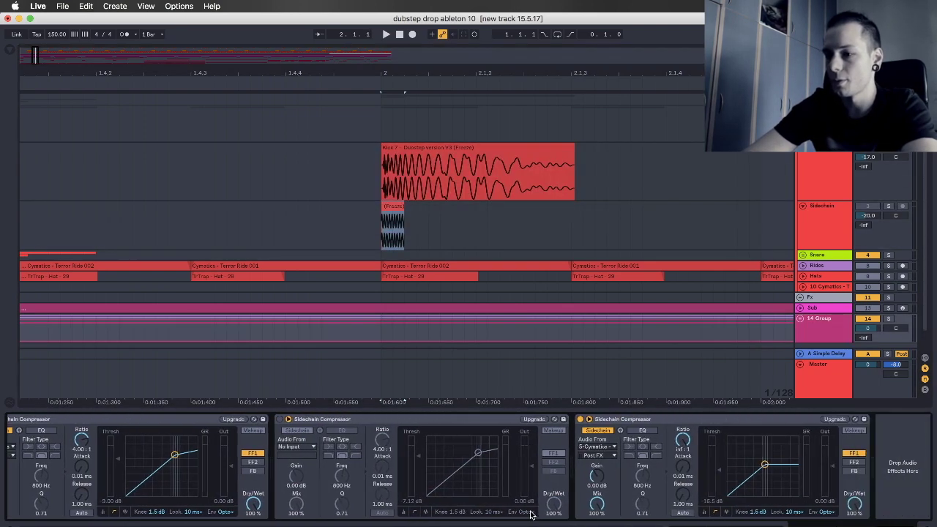
{"action": "scroll", "coordinate": [530, 514], "scroll_direction": "left", "scroll_amount": 8}
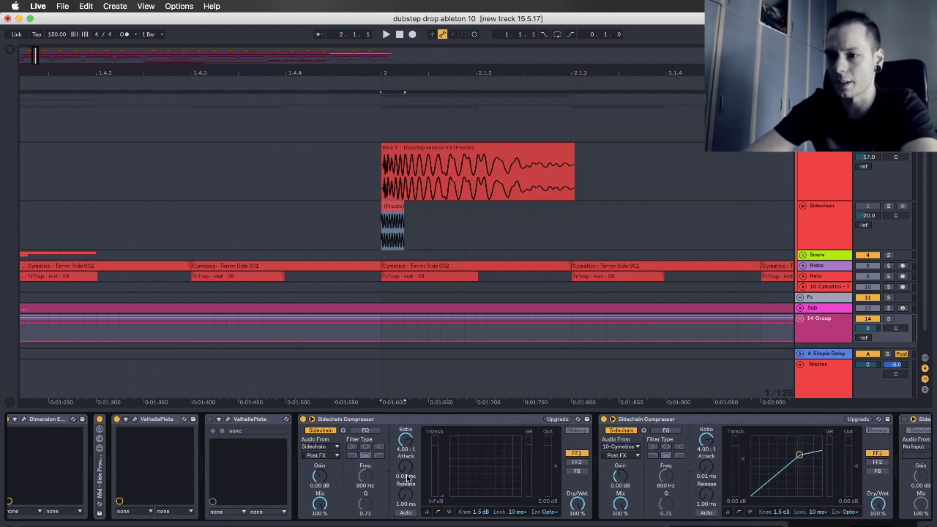
{"action": "key", "text": "space"}
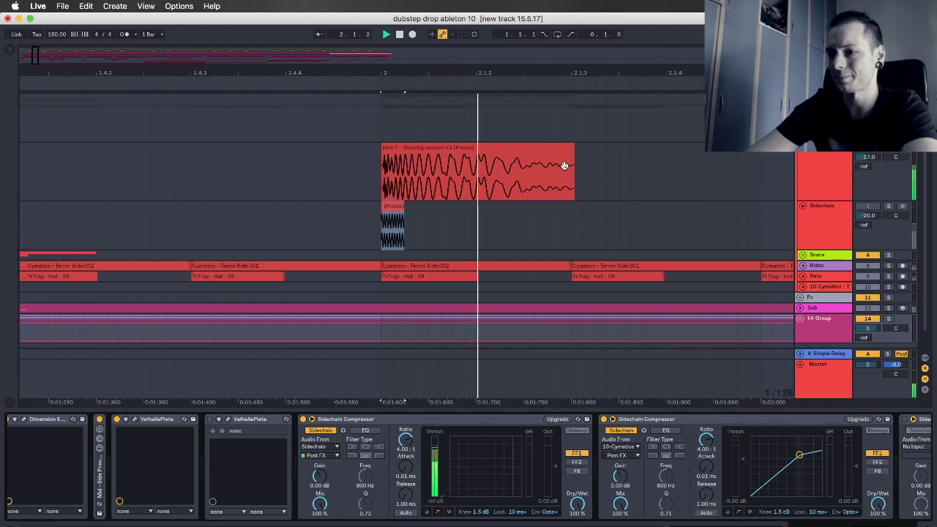
{"action": "key", "text": "space"}
Fold the kick and Sidechain tracks and unfold the Snare group to show its three layers
{"action": "left_click", "coordinate": [802, 148]}
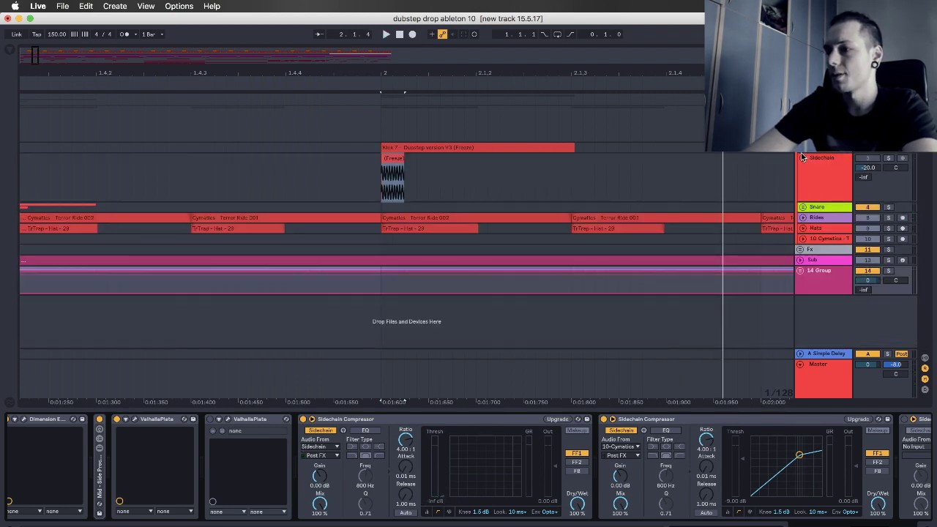
{"action": "left_click", "coordinate": [802, 160]}
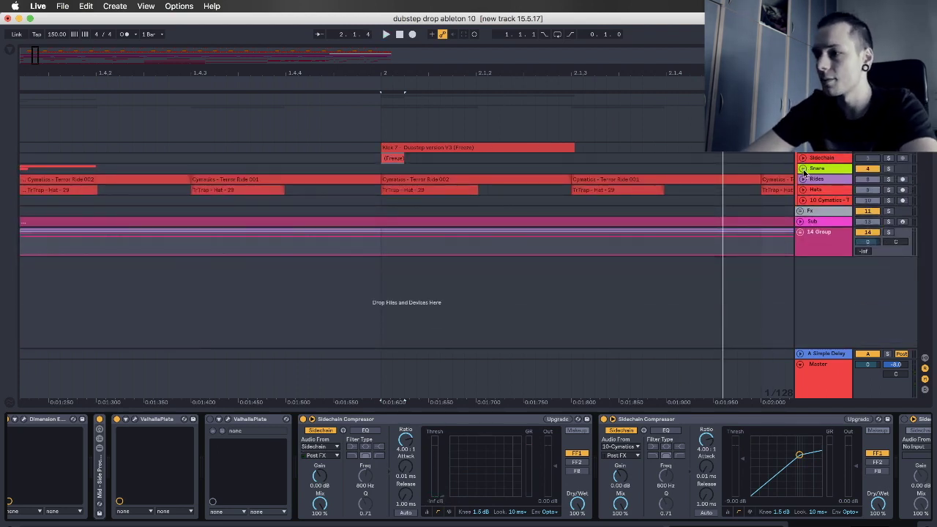
{"action": "left_click", "coordinate": [802, 169]}
{"action": "left_click_drag", "start_coordinate": [570, 73], "coordinate": [571, 32]}
{"action": "scroll", "coordinate": [556, 162], "scroll_direction": "down", "scroll_amount": 2}
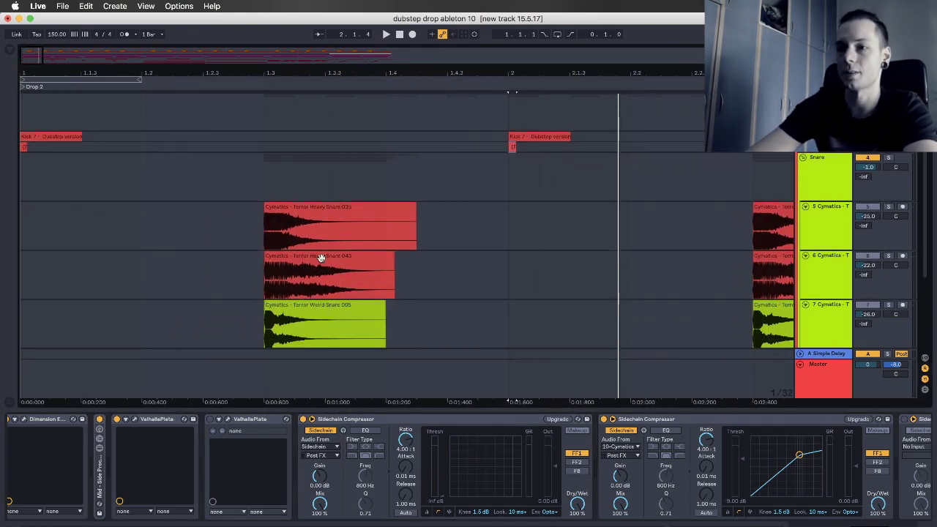
Delete the tails of the layered snare clips after 1.4 so all three layers end there
{"action": "left_click", "coordinate": [261, 230]}
{"action": "scroll", "coordinate": [260, 224], "scroll_direction": "down", "scroll_amount": 4}
{"action": "left_click_drag", "start_coordinate": [264, 150], "coordinate": [507, 236]}
{"action": "left_click", "coordinate": [259, 151]}
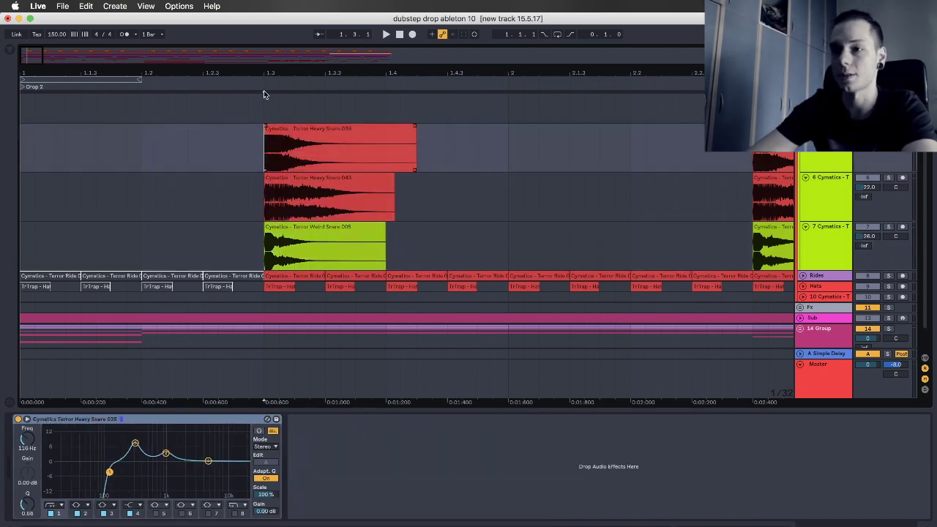
{"action": "key", "text": "plus"}
{"action": "left_click_drag", "start_coordinate": [421, 150], "coordinate": [509, 230]}
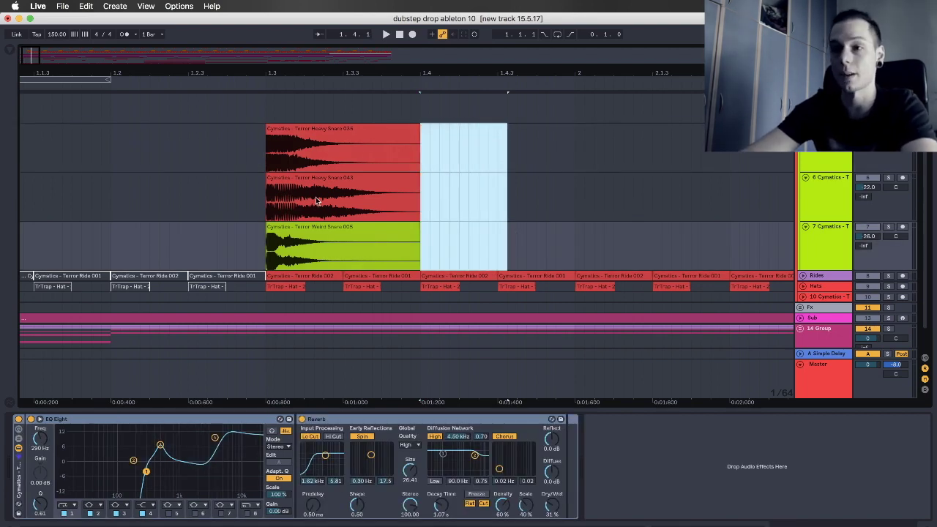
Play the Terror Heavy Snare 035 layer from 1.3, bypassing and re-enabling its EQ Eight to compare the sound
{"action": "left_click", "coordinate": [258, 151]}
{"action": "scroll", "coordinate": [472, 240], "scroll_direction": "down", "scroll_amount": 1}
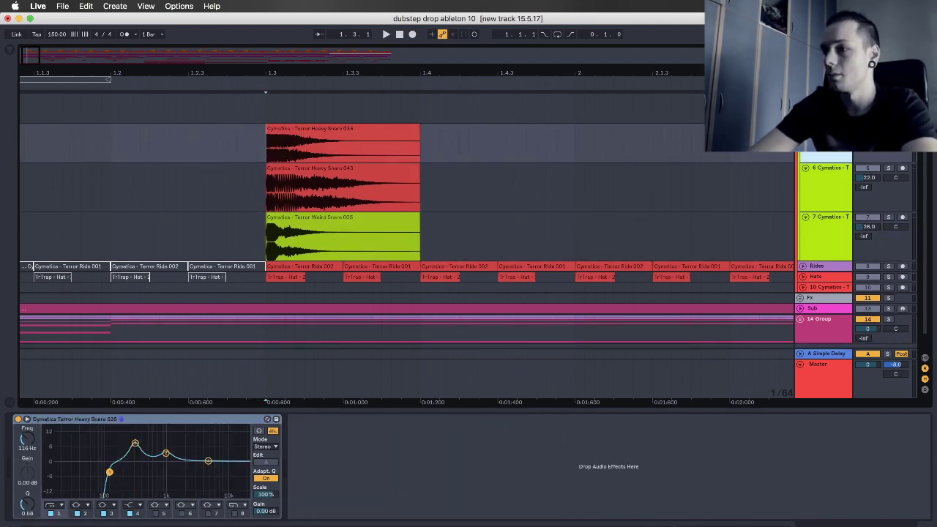
{"action": "left_click_drag", "start_coordinate": [822, 161], "coordinate": [823, 169]}
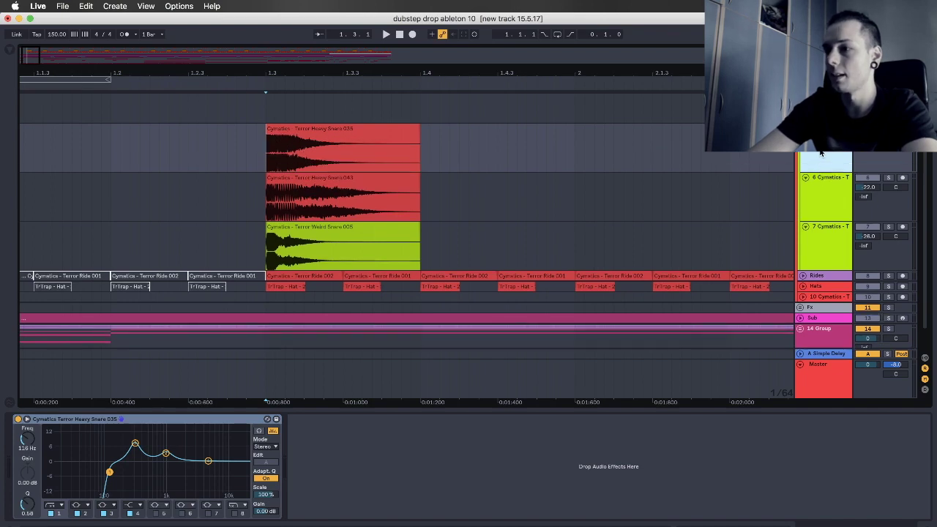
{"action": "key", "text": "space"}
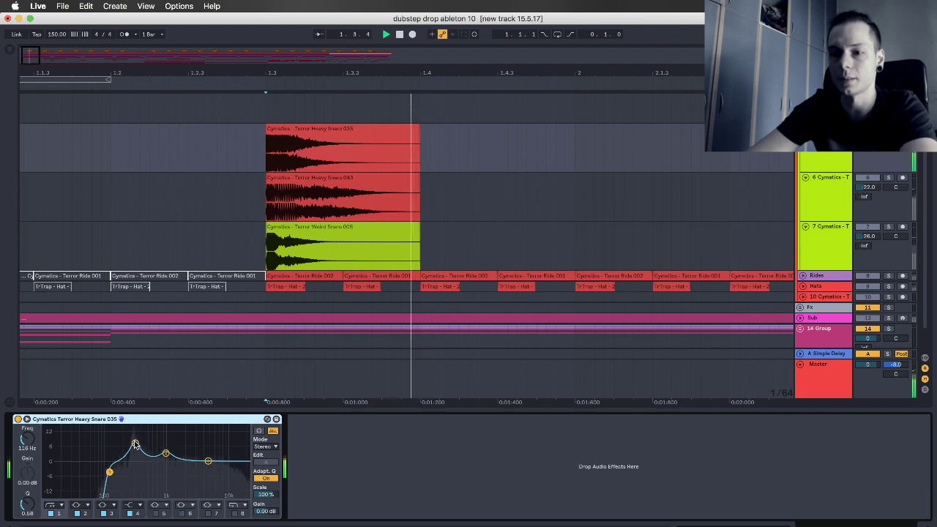
{"action": "left_click", "coordinate": [17, 419]}
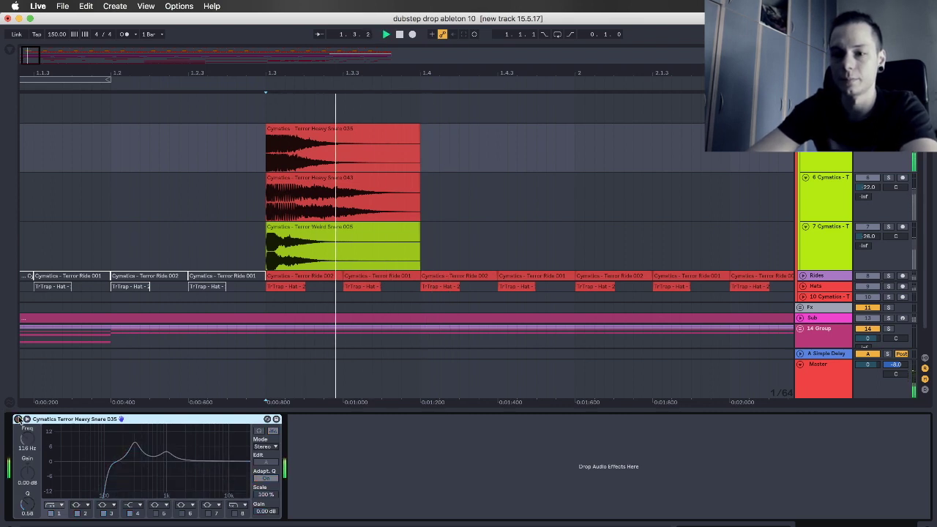
{"action": "left_click", "coordinate": [17, 418]}
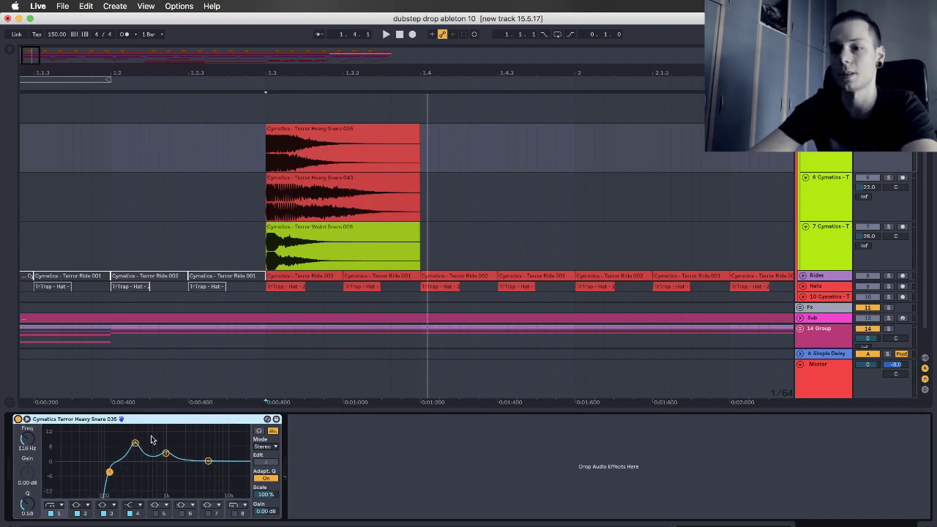
Solo the Terror Heavy Snare 043 track and play it from 1.3, bypassing and re-enabling its EQ and reverb rack
{"action": "left_click", "coordinate": [280, 194]}
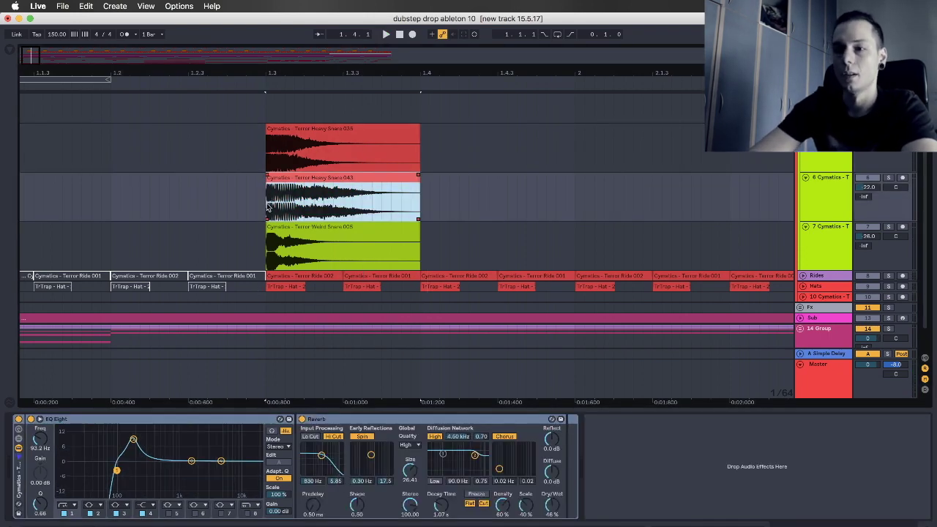
{"action": "left_click", "coordinate": [268, 208]}
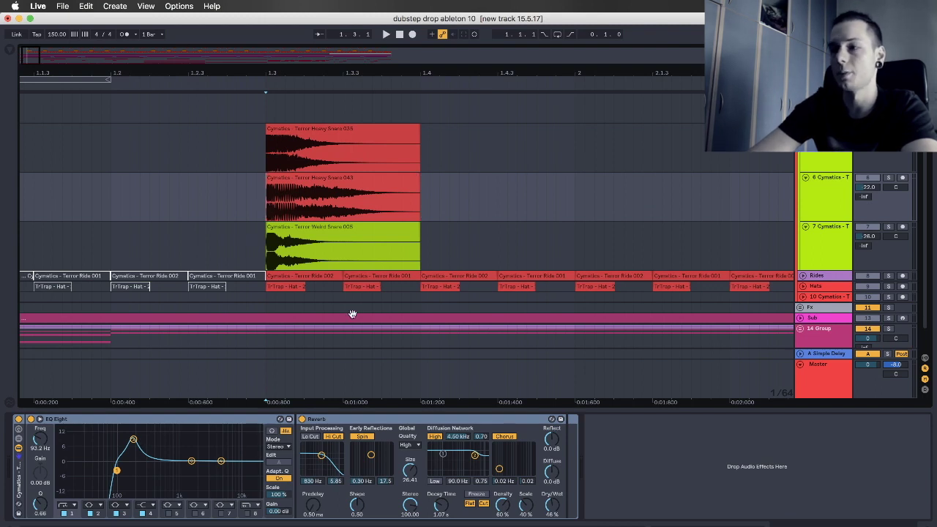
{"action": "left_click", "coordinate": [823, 192]}
{"action": "key", "text": "space"}
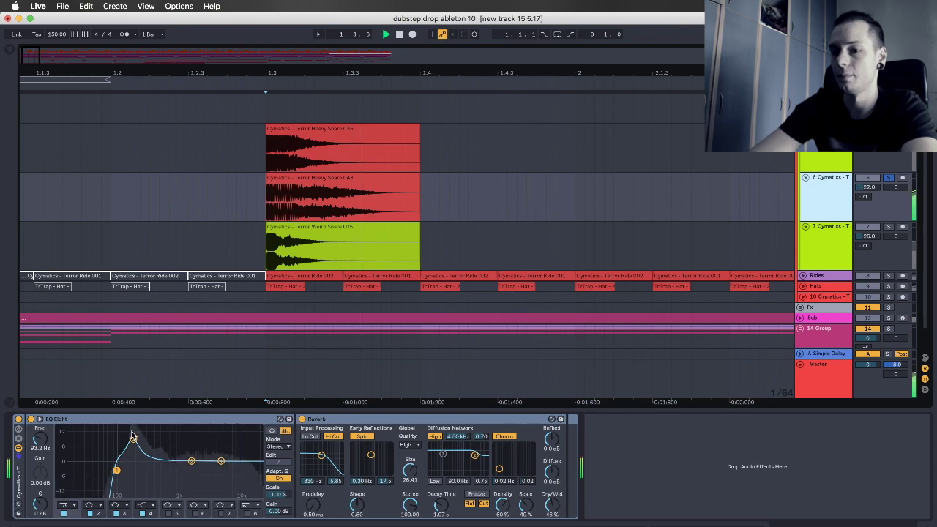
{"action": "left_click", "coordinate": [18, 419]}
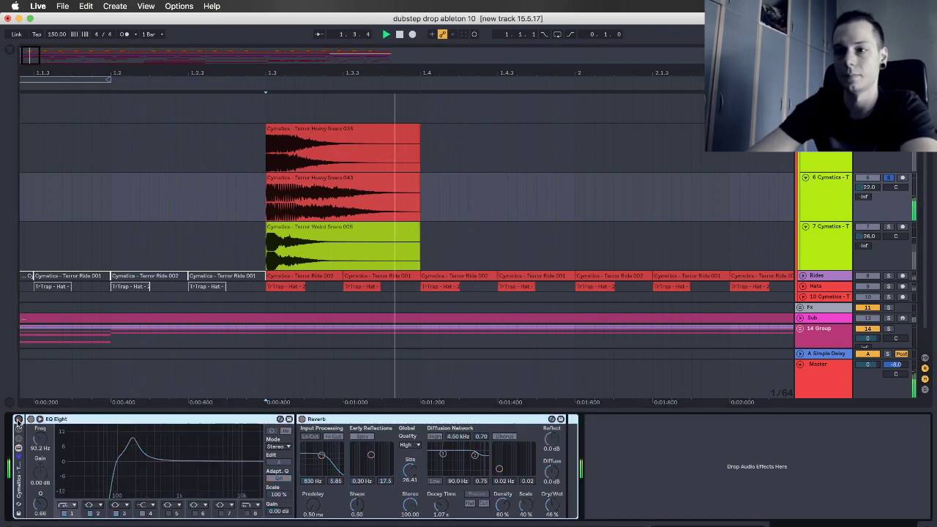
{"action": "left_click", "coordinate": [18, 419]}
{"action": "key", "text": "space"}
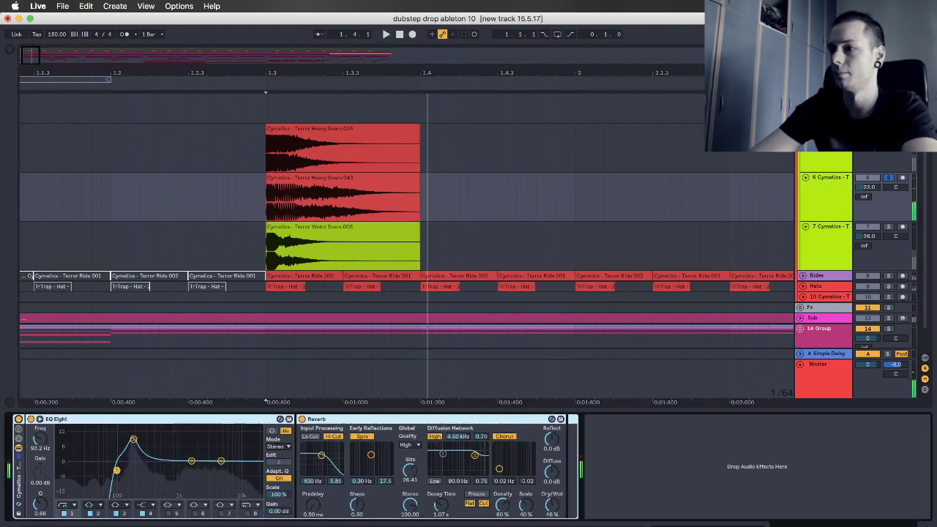
Solo the Terror Weird Snare 005 track and play it from 1.3 with its effect rack off and on, returning to 1.3
{"action": "left_click", "coordinate": [824, 251]}
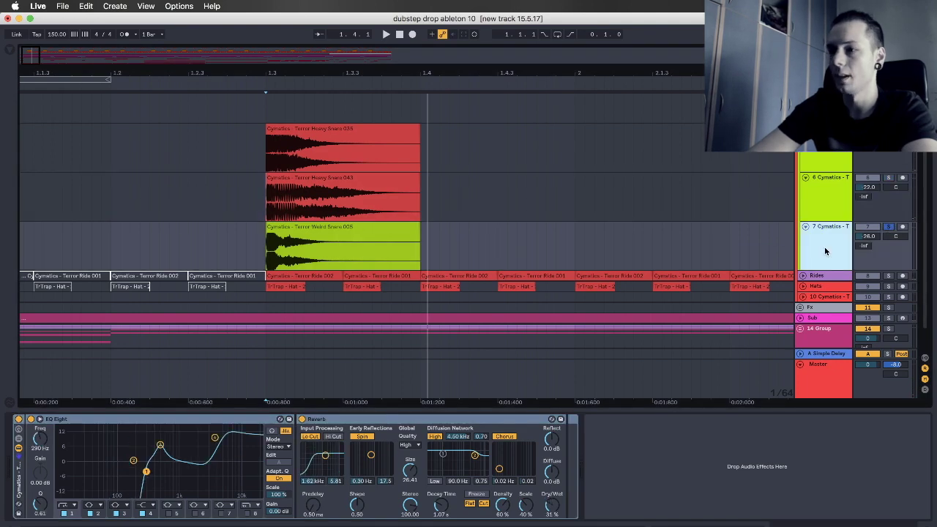
{"action": "left_click", "coordinate": [260, 257]}
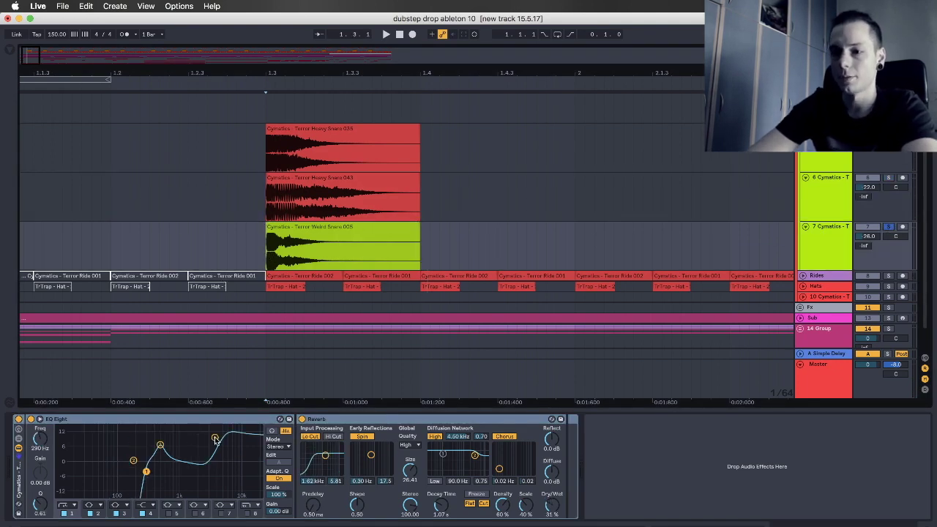
{"action": "key", "text": "space"}
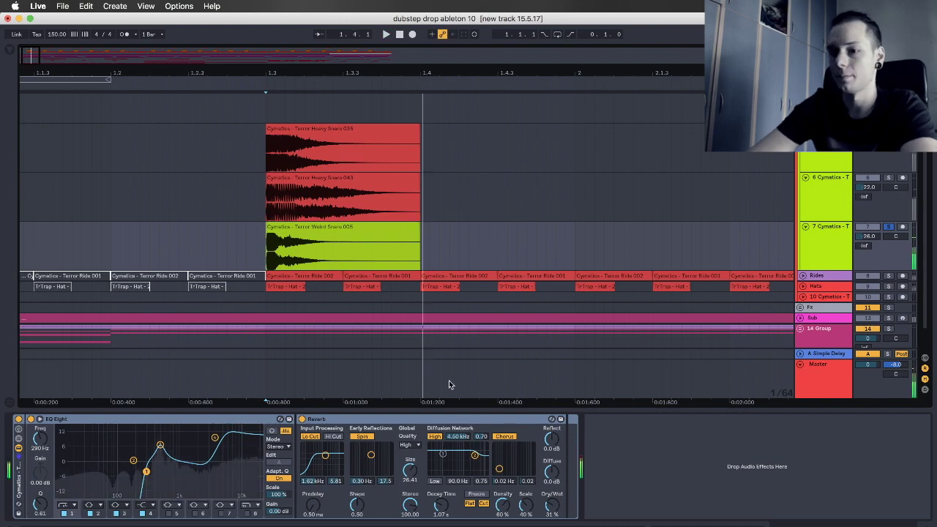
{"action": "left_click", "coordinate": [19, 419]}
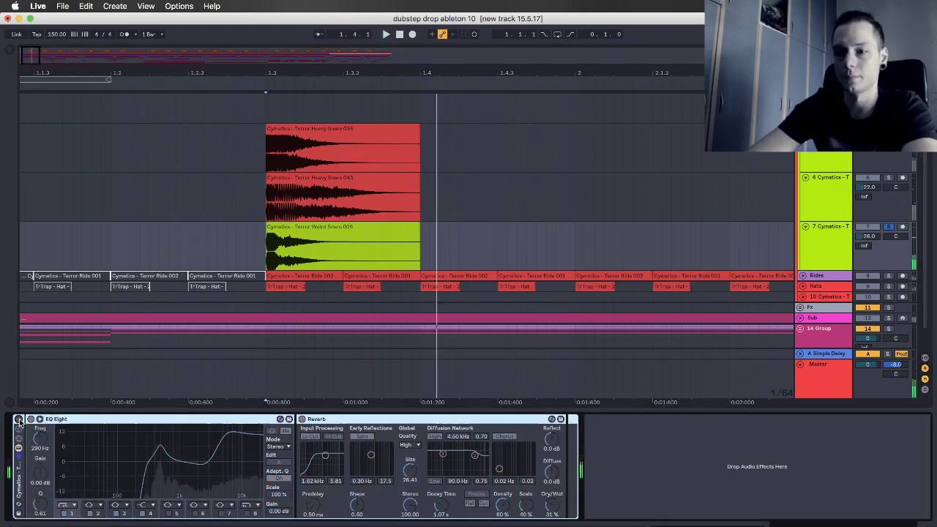
{"action": "left_click", "coordinate": [19, 419]}
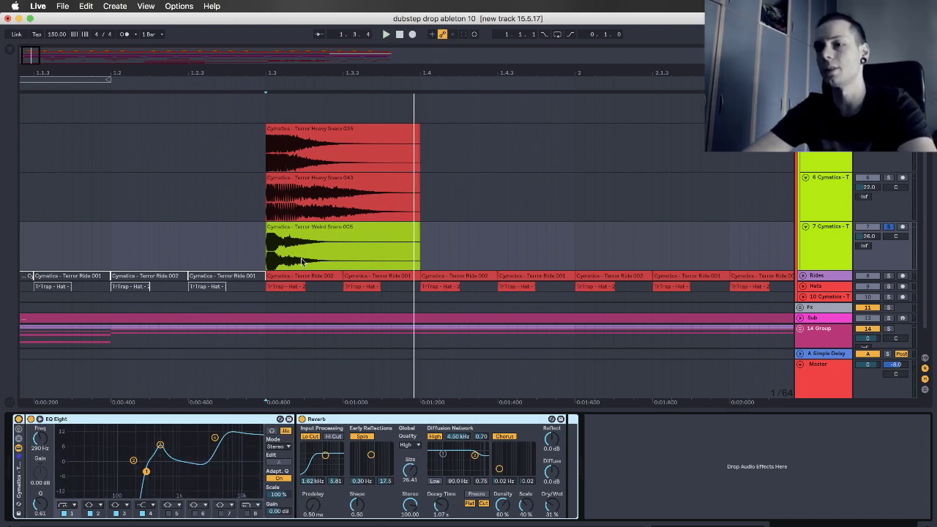
{"action": "left_click", "coordinate": [267, 251]}
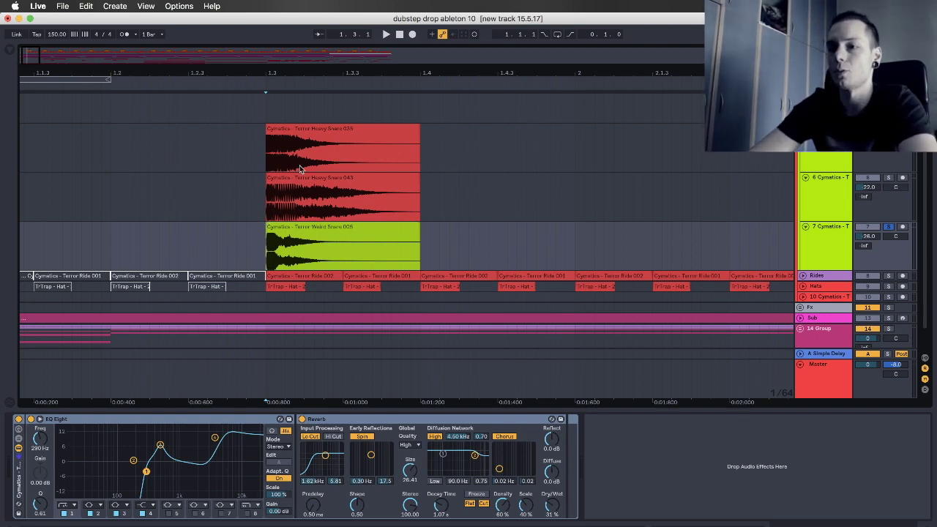
{"action": "scroll", "coordinate": [284, 182], "scroll_direction": "up", "scroll_amount": 3}
{"action": "scroll", "coordinate": [285, 182], "scroll_direction": "down", "scroll_amount": 4}
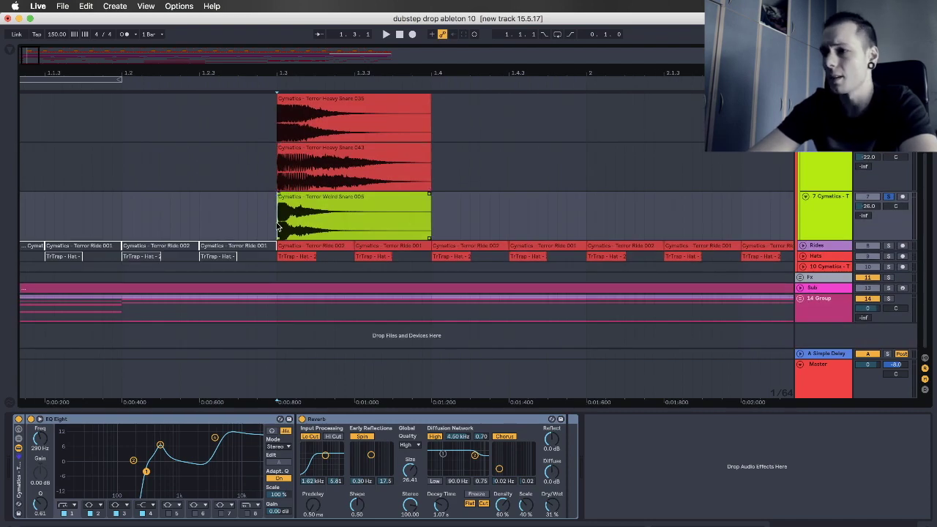
Fold the Snare group, then unfold the Rides track and play it soloed from 1.3
{"action": "scroll", "coordinate": [887, 201], "scroll_direction": "up", "scroll_amount": 3}
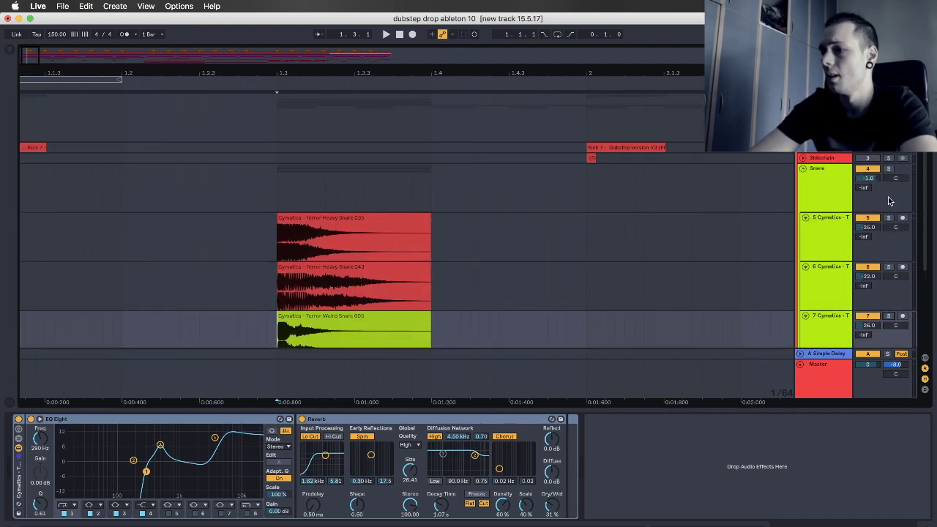
{"action": "left_click", "coordinate": [803, 169]}
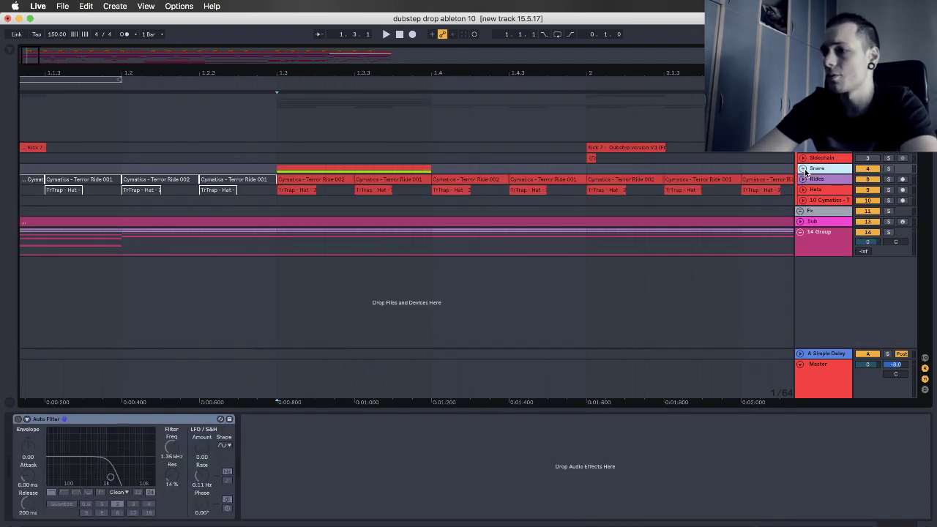
{"action": "left_click", "coordinate": [802, 179]}
{"action": "left_click", "coordinate": [872, 187]}
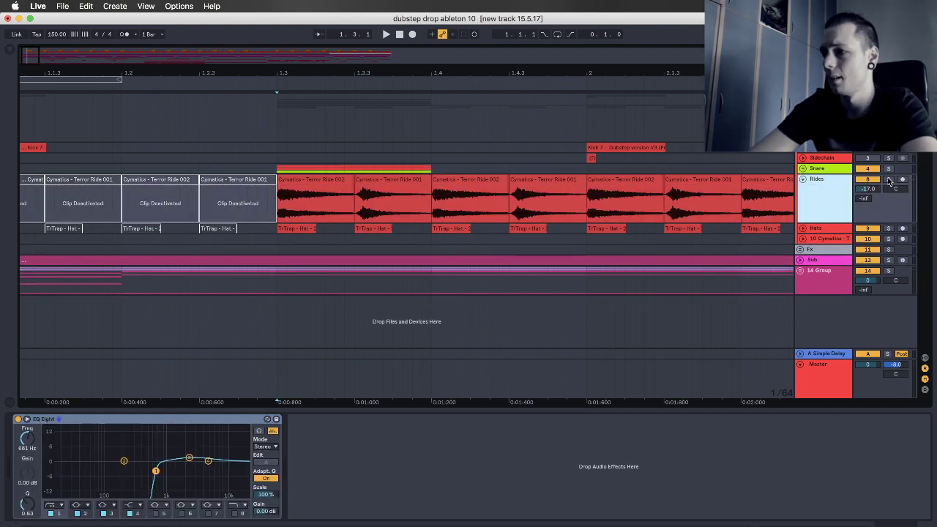
{"action": "left_click", "coordinate": [888, 179]}
{"action": "key", "text": "space"}
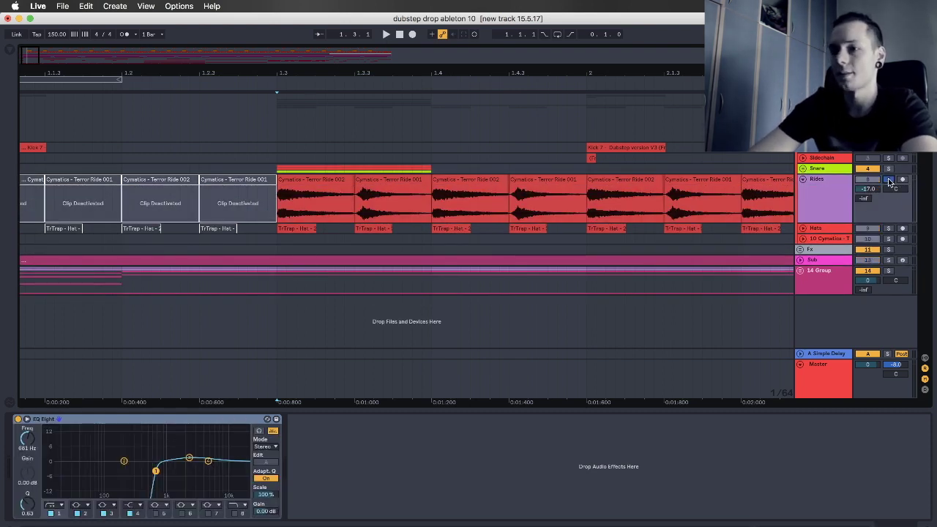
{"action": "key", "text": "space"}
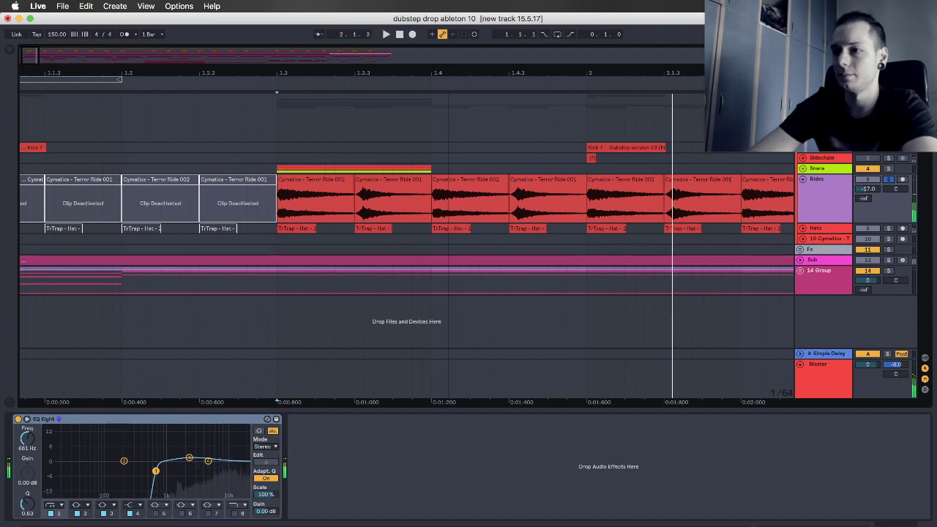
Inspect the alternating Terror Ride 002 and 001 clips and play the soloed ride pattern, returning to 1.3
{"action": "left_click_drag", "start_coordinate": [455, 73], "coordinate": [102, 72]}
{"action": "key", "text": "space"}
{"action": "key", "text": "space"}
{"action": "left_click", "coordinate": [132, 195]}
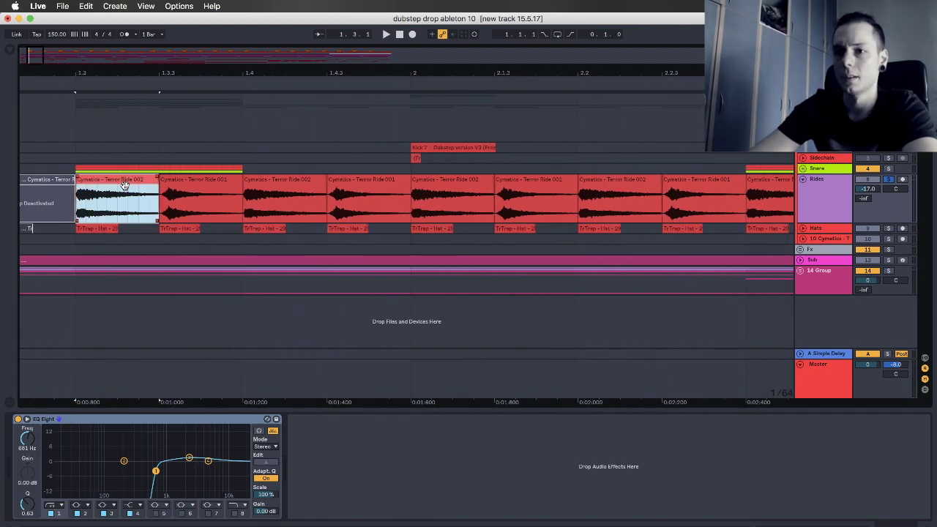
{"action": "left_click", "coordinate": [211, 189]}
{"action": "left_click_drag", "start_coordinate": [203, 74], "coordinate": [102, 71]}
{"action": "key", "text": "space"}
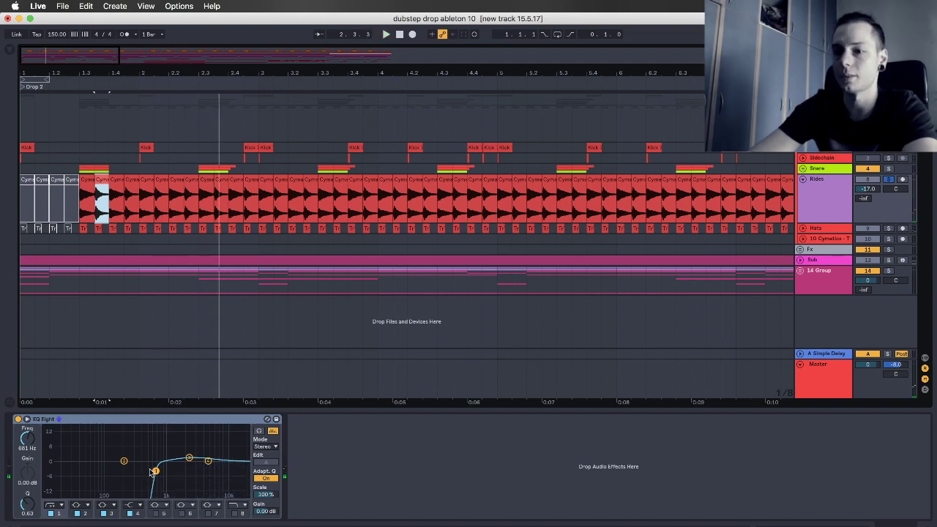
{"action": "left_click", "coordinate": [80, 212]}
{"action": "key", "text": "space"}
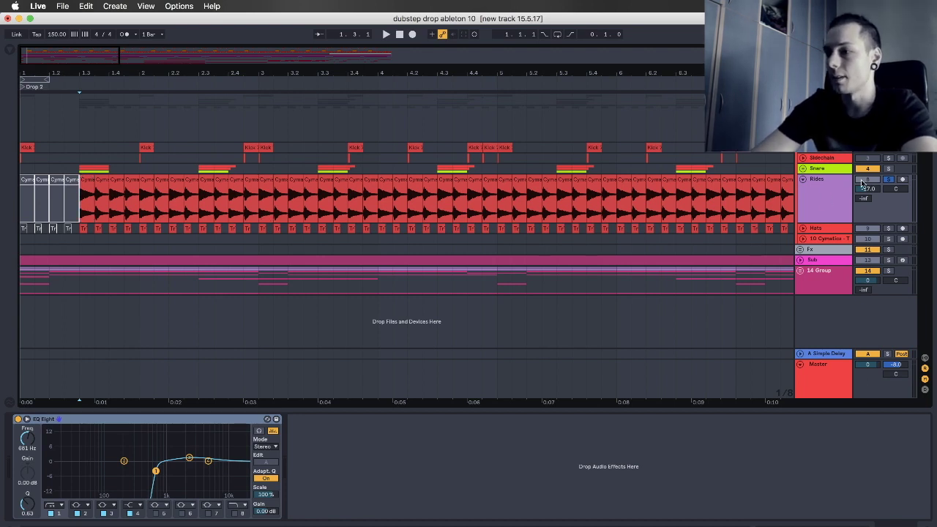
Replay the soloed Rides track from 1.3 and unsolo it
{"action": "left_click", "coordinate": [887, 179]}
{"action": "key", "text": "space"}
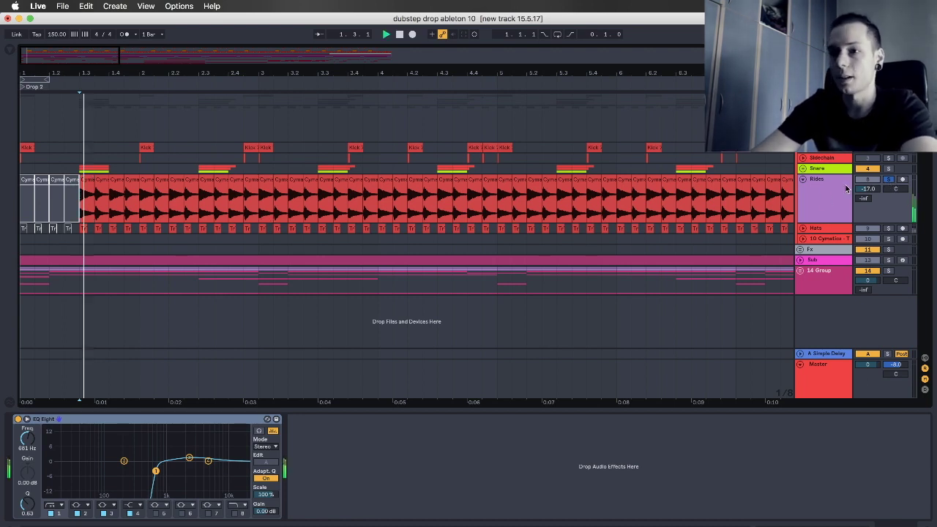
{"action": "left_click", "coordinate": [888, 179]}
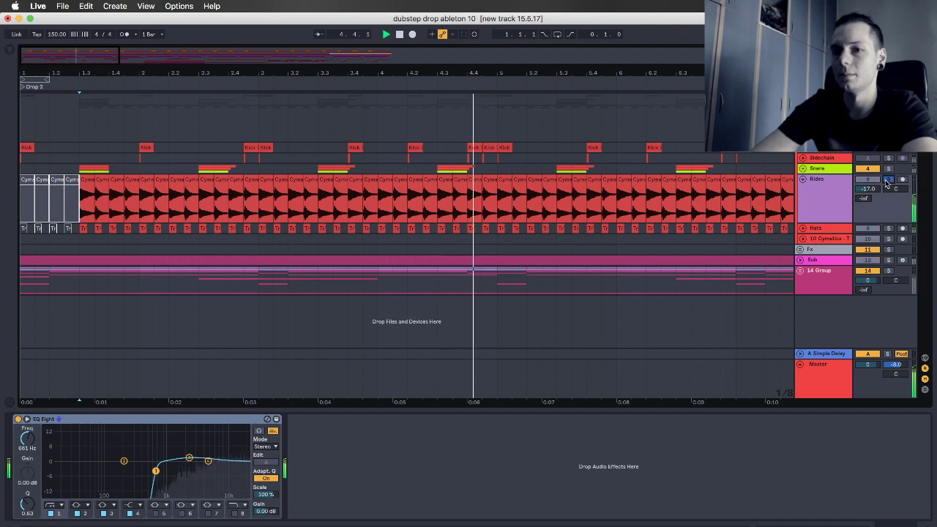
{"action": "left_click", "coordinate": [888, 180]}
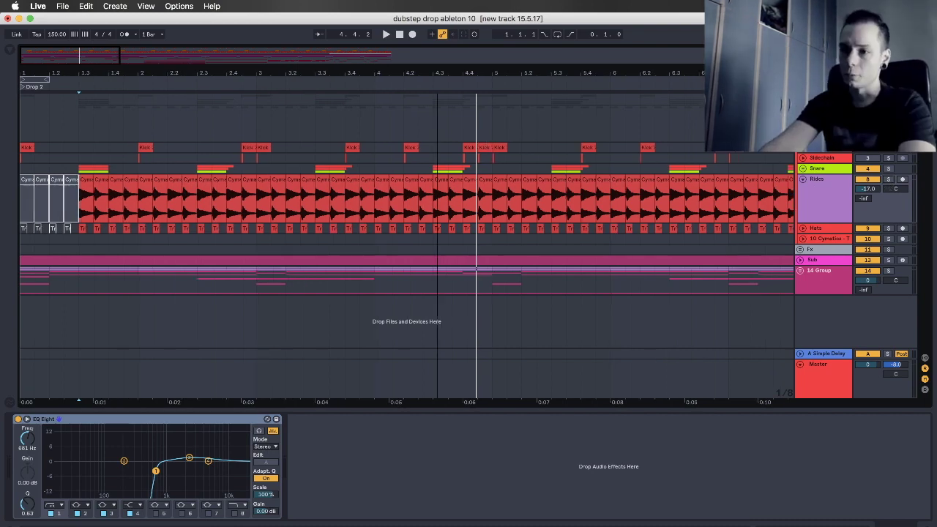
{"action": "left_click_drag", "start_coordinate": [380, 78], "coordinate": [380, 73]}
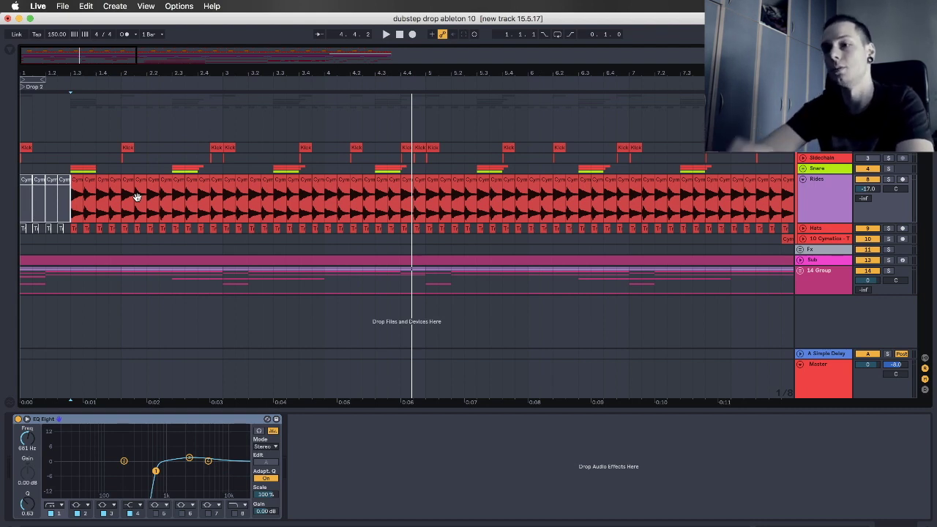
Unfold the Hats track, play it soloed from 1.3, and unsolo it
{"action": "left_click", "coordinate": [71, 209]}
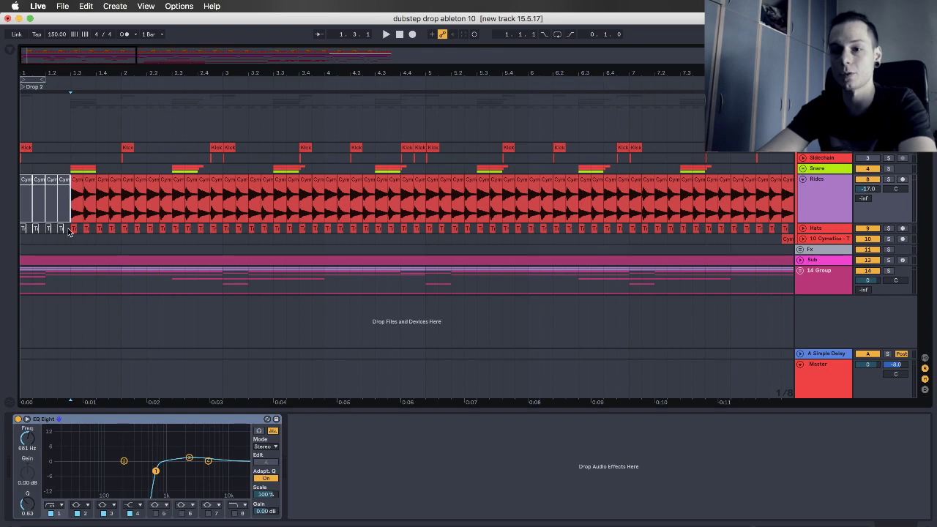
{"action": "left_click", "coordinate": [71, 229]}
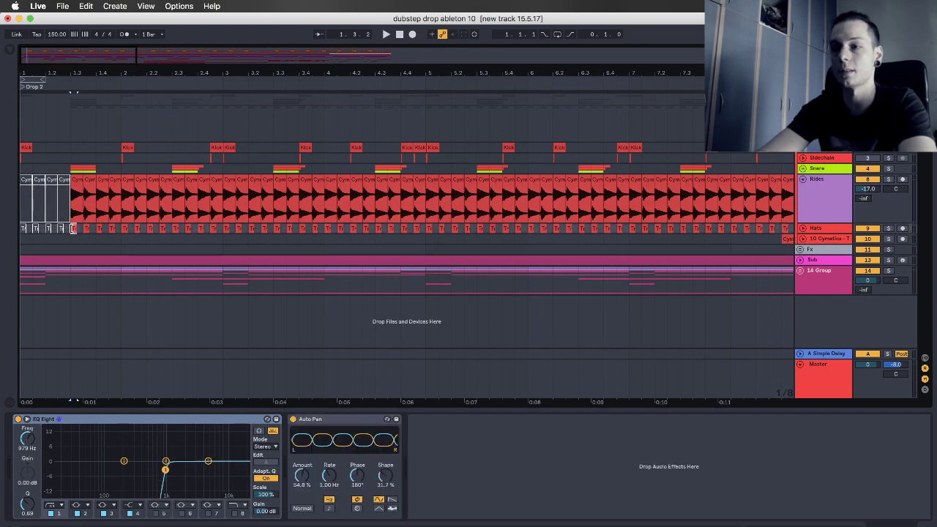
{"action": "left_click", "coordinate": [803, 229]}
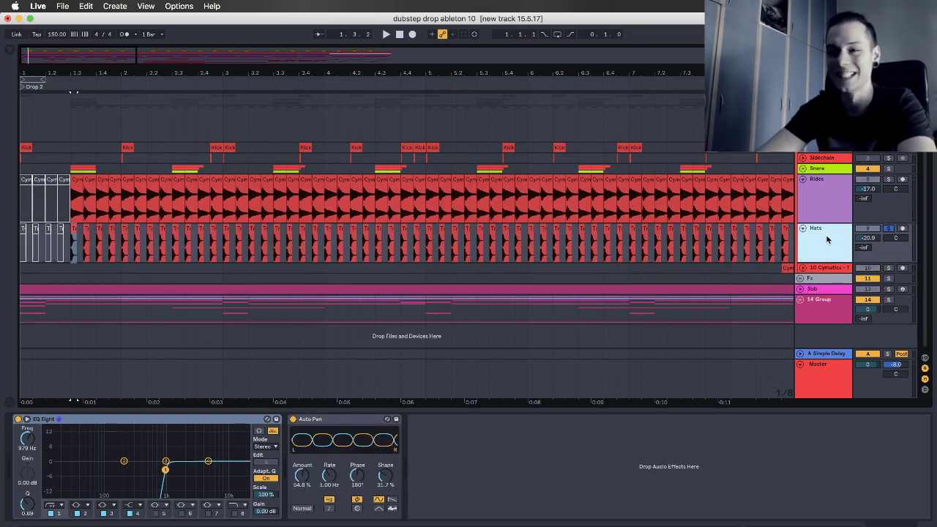
{"action": "key", "text": "space"}
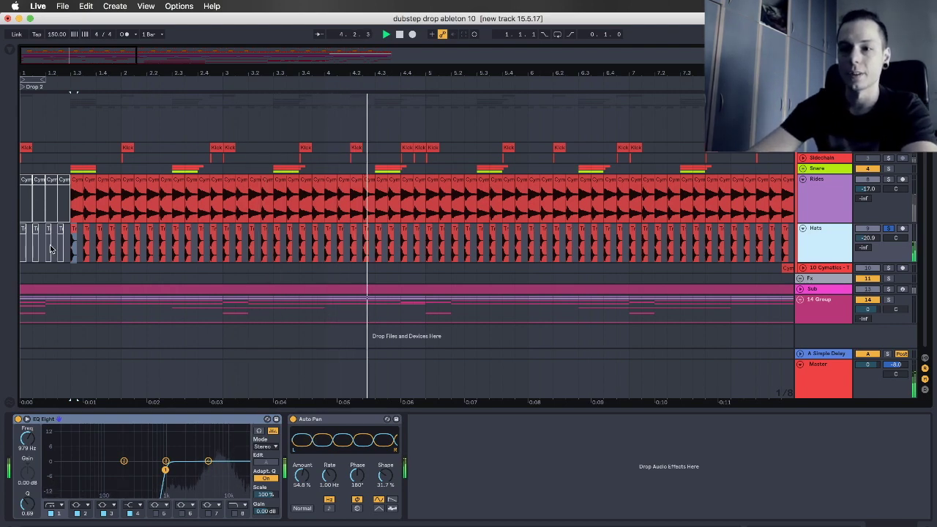
{"action": "left_click", "coordinate": [71, 258]}
{"action": "key", "text": "space"}
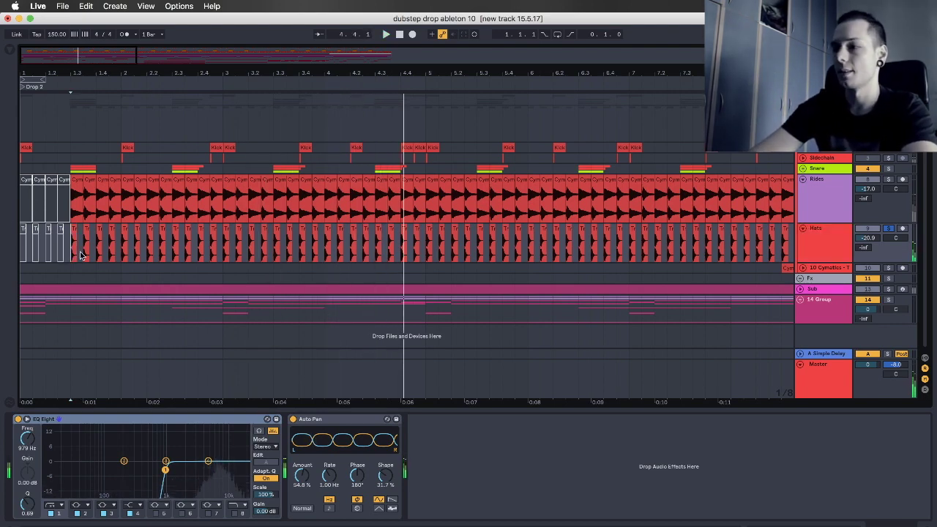
{"action": "left_click", "coordinate": [888, 231]}
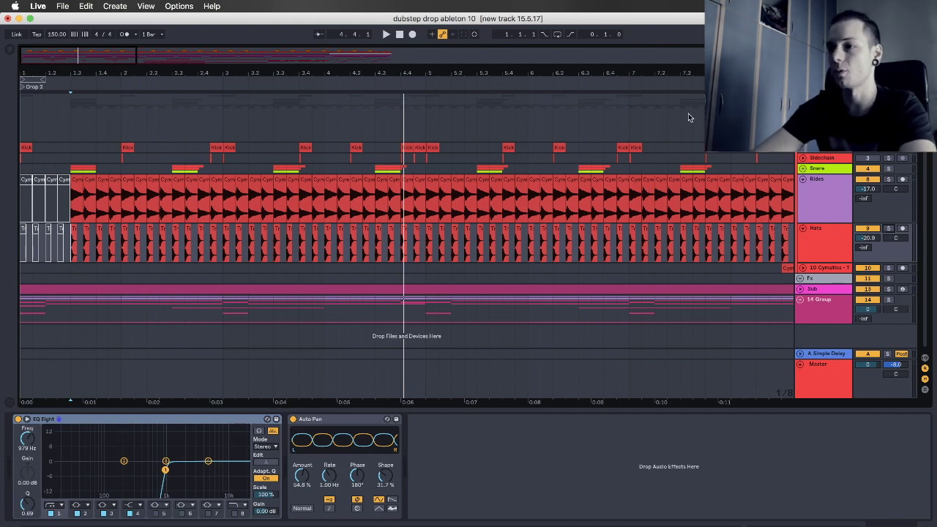
Unfold the 10 Cymatics track, play its first clip soloed from 8.3, and unsolo the track
{"action": "left_click_drag", "start_coordinate": [533, 71], "coordinate": [358, 71]}
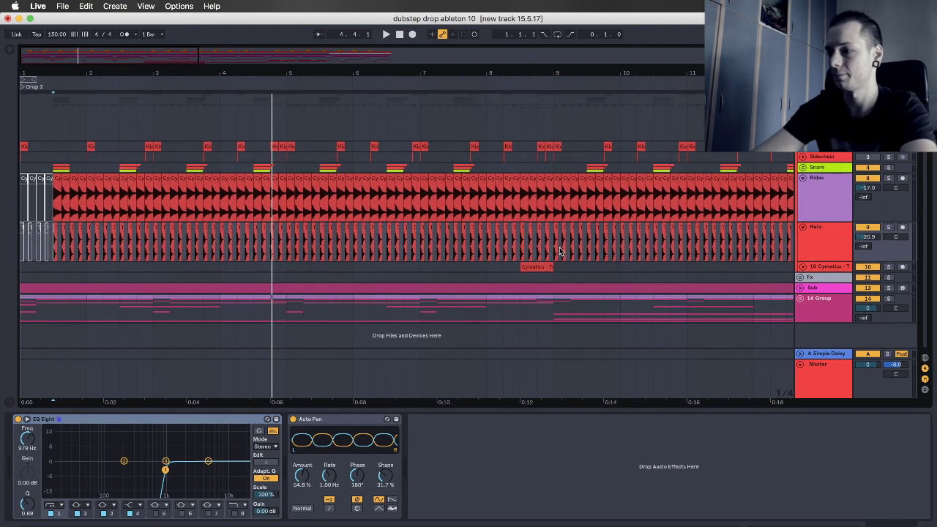
{"action": "left_click", "coordinate": [801, 267]}
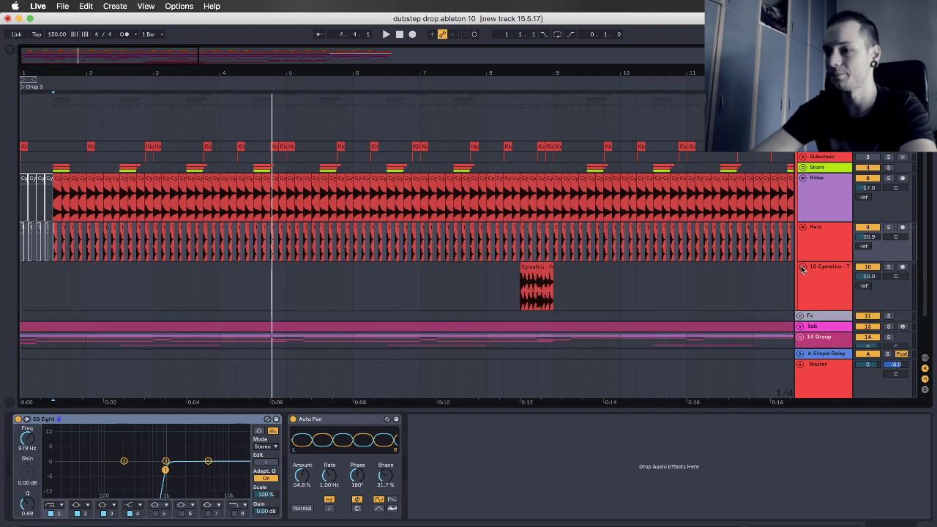
{"action": "left_click", "coordinate": [522, 305]}
{"action": "left_click", "coordinate": [886, 267]}
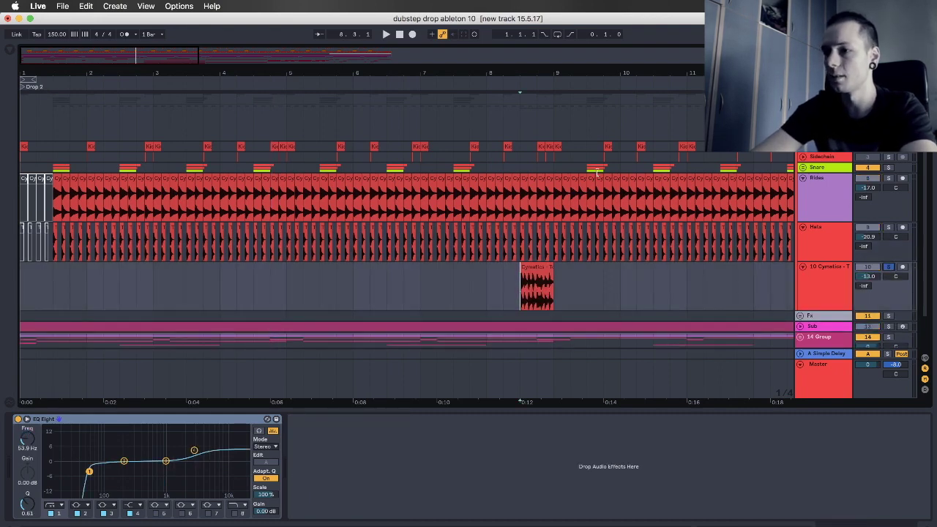
{"action": "left_click_drag", "start_coordinate": [551, 72], "coordinate": [232, 70]}
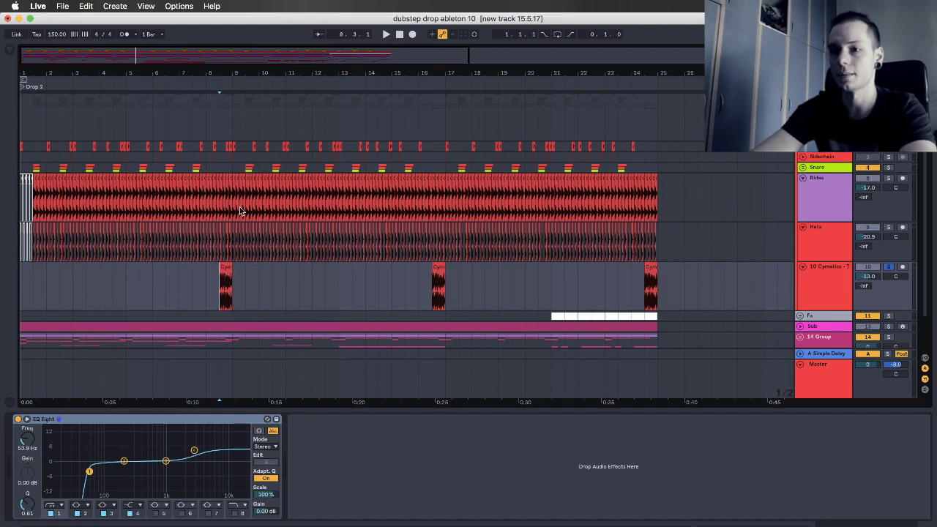
{"action": "key", "text": "space"}
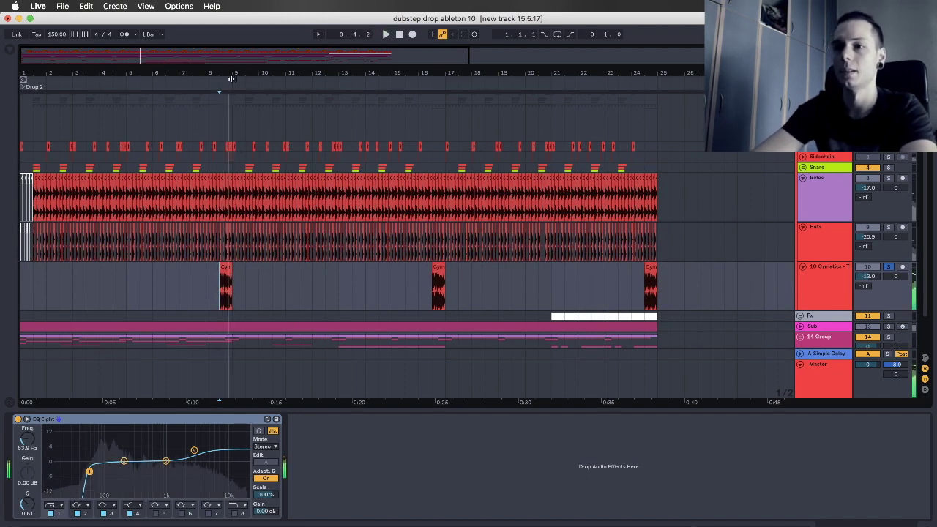
{"action": "left_click", "coordinate": [888, 268]}
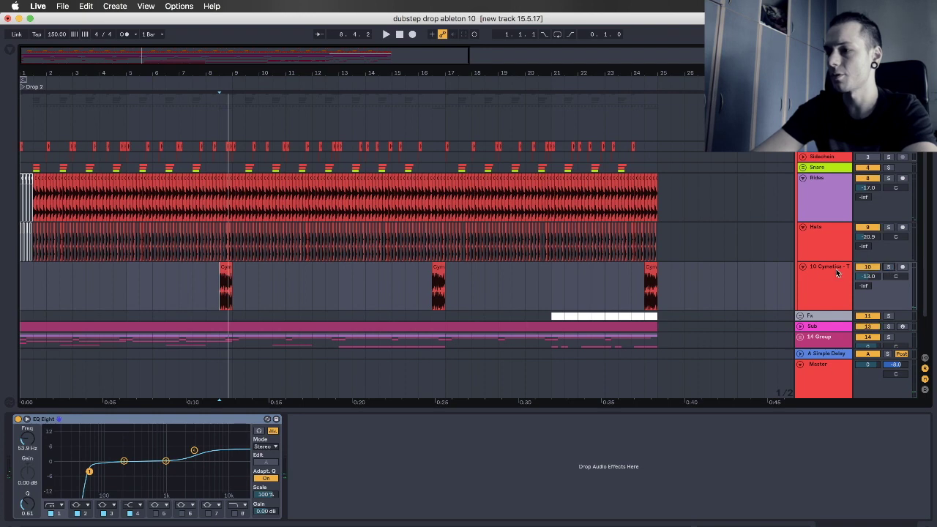
Fold the Rides, Hats and 10 Cymatics tracks and select the Cymatics clip at 8.3
{"action": "left_click", "coordinate": [802, 178]}
{"action": "left_click", "coordinate": [802, 188]}
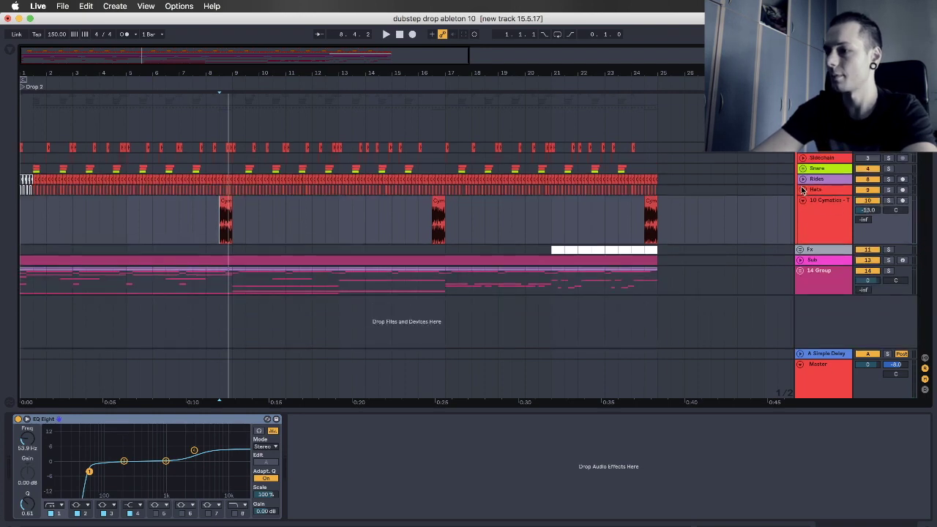
{"action": "left_click", "coordinate": [802, 199]}
{"action": "left_click", "coordinate": [230, 203]}
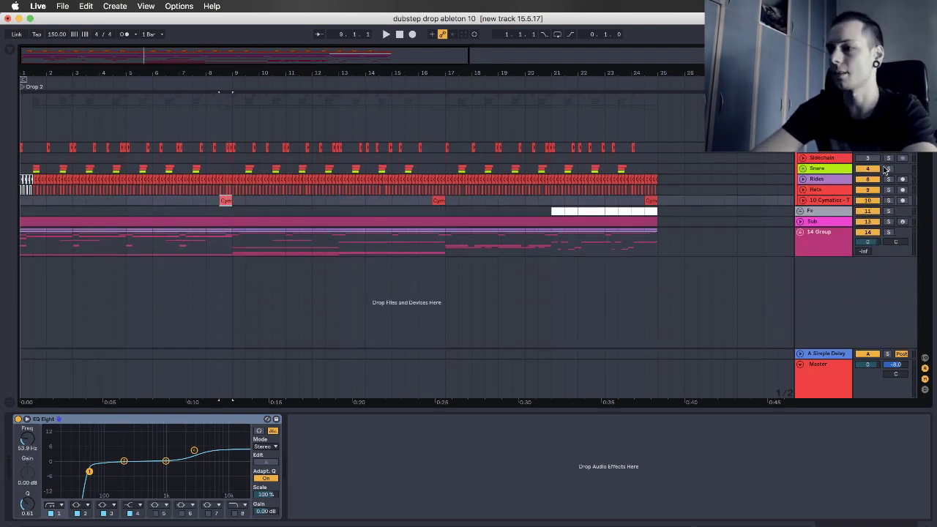
Unfold the Fx group to view the WN track's devices and the group's sidechain compressors, then fold it again
{"action": "left_click", "coordinate": [800, 212]}
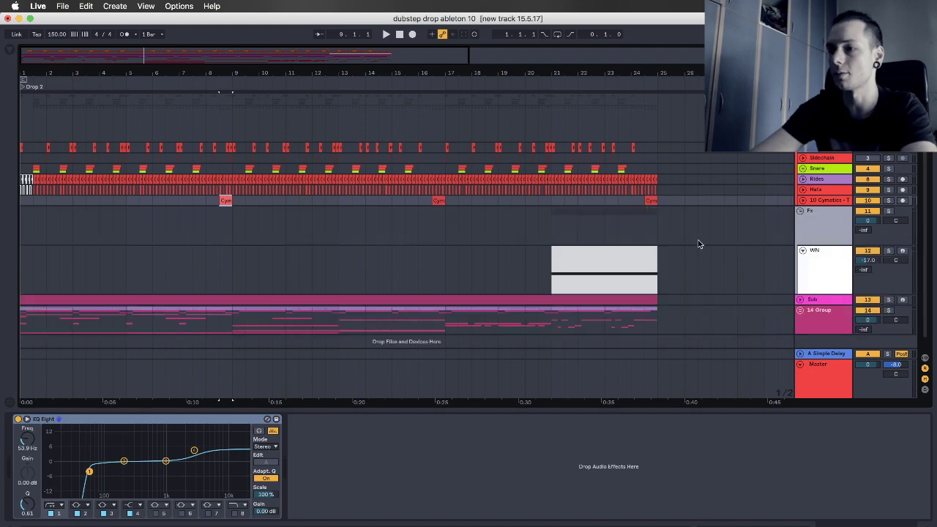
{"action": "left_click", "coordinate": [549, 285]}
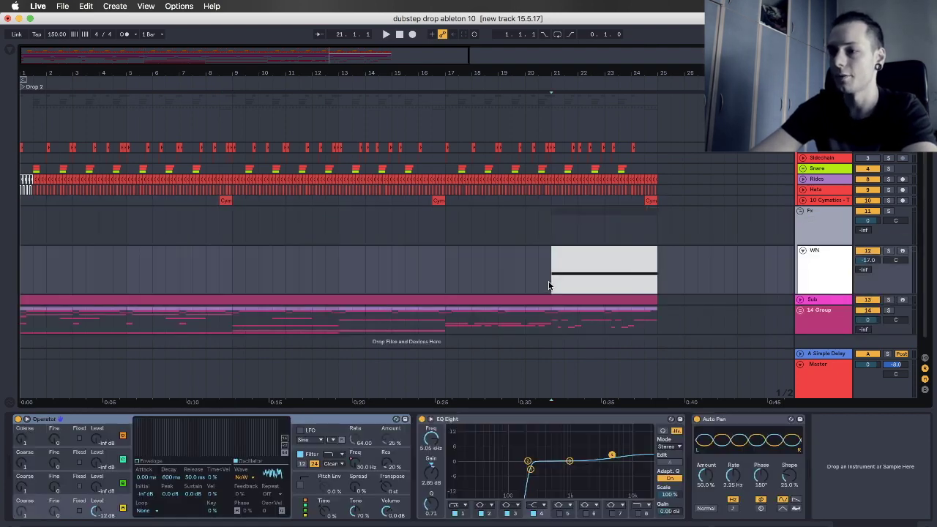
{"action": "left_click", "coordinate": [555, 227]}
{"action": "left_click", "coordinate": [800, 211]}
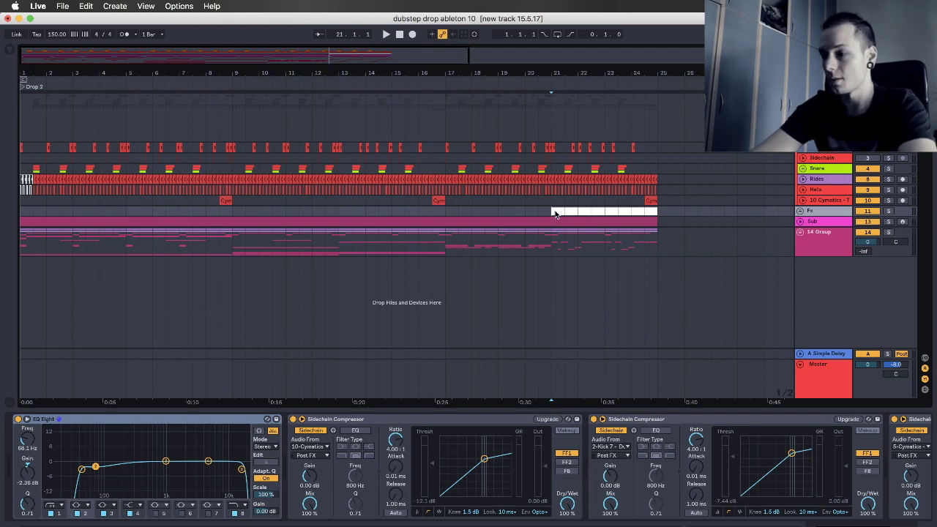
Unfold the Sub track, show its device chain, and play it soloed from bar 1
{"action": "left_click", "coordinate": [800, 222]}
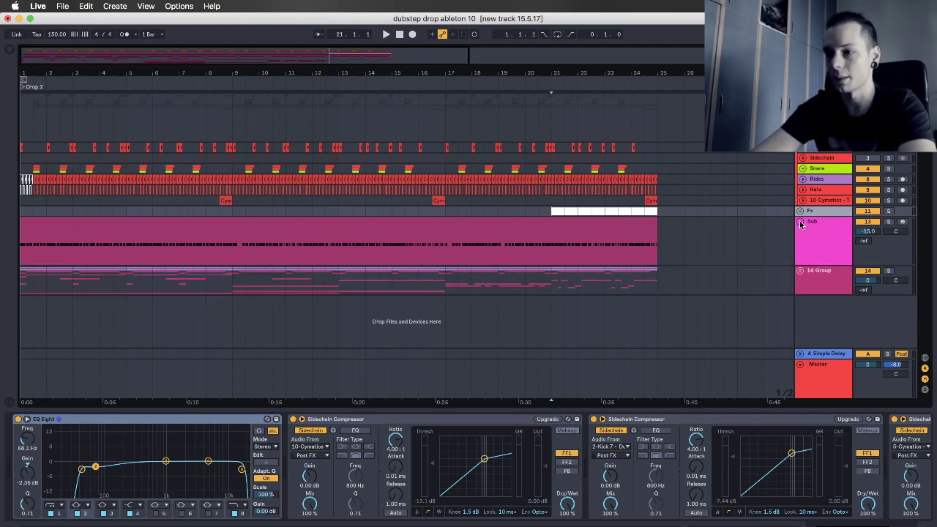
{"action": "left_click", "coordinate": [801, 224]}
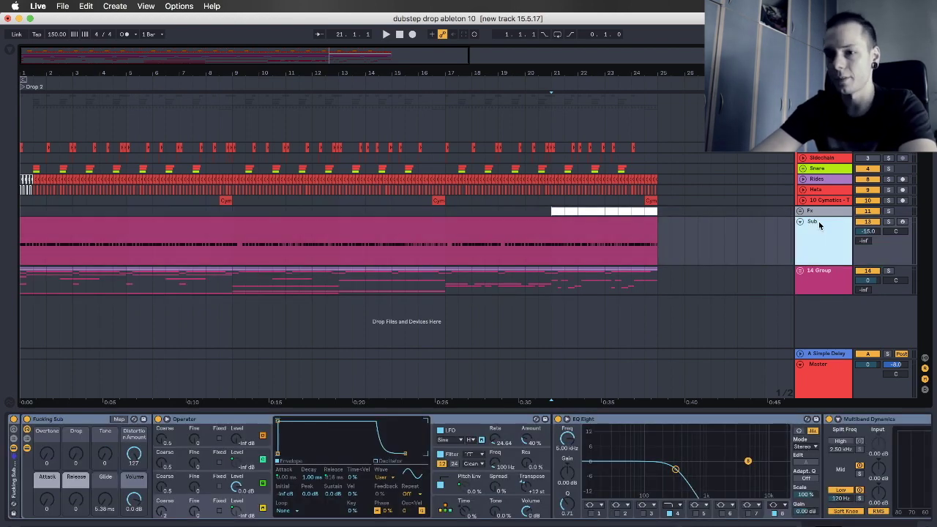
{"action": "left_click", "coordinate": [22, 246]}
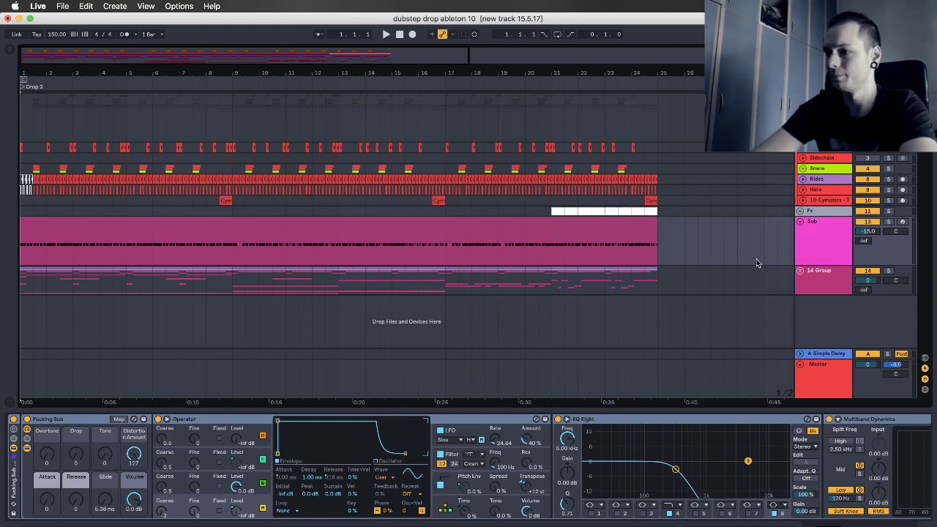
{"action": "left_click", "coordinate": [887, 221]}
{"action": "key", "text": "space"}
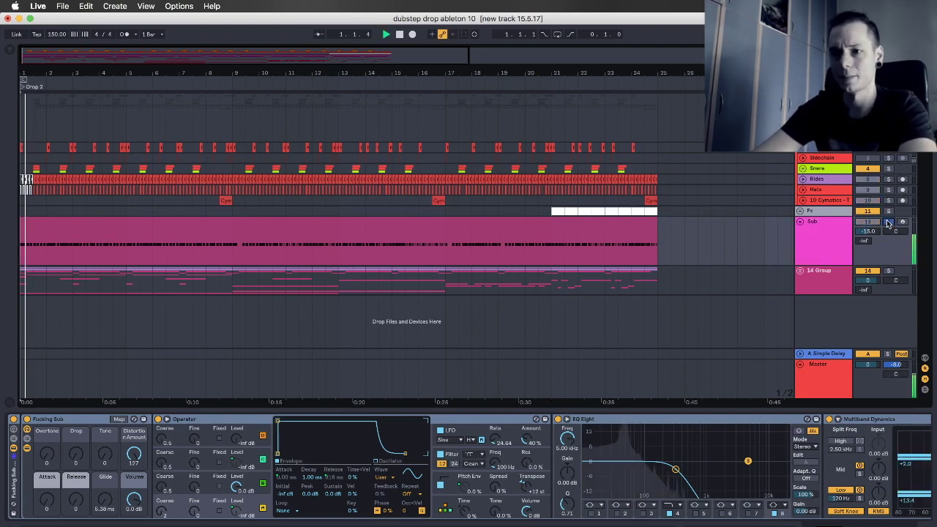
{"action": "left_click", "coordinate": [803, 247]}
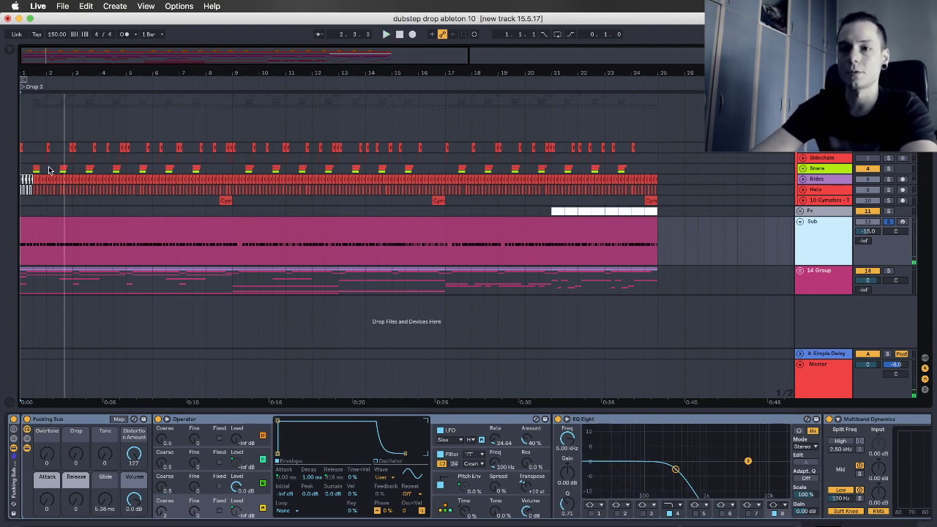
Search the browser's instruments for "hip hop", preview Operator's Hip-Hop Sub Bass preset, and clear the search
{"action": "left_click", "coordinate": [10, 54]}
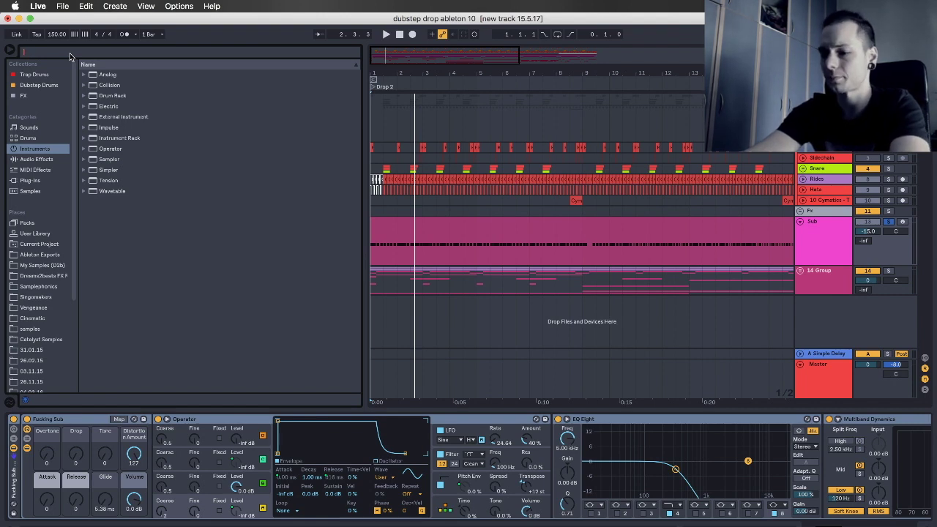
{"action": "type", "text": "hip ho"}
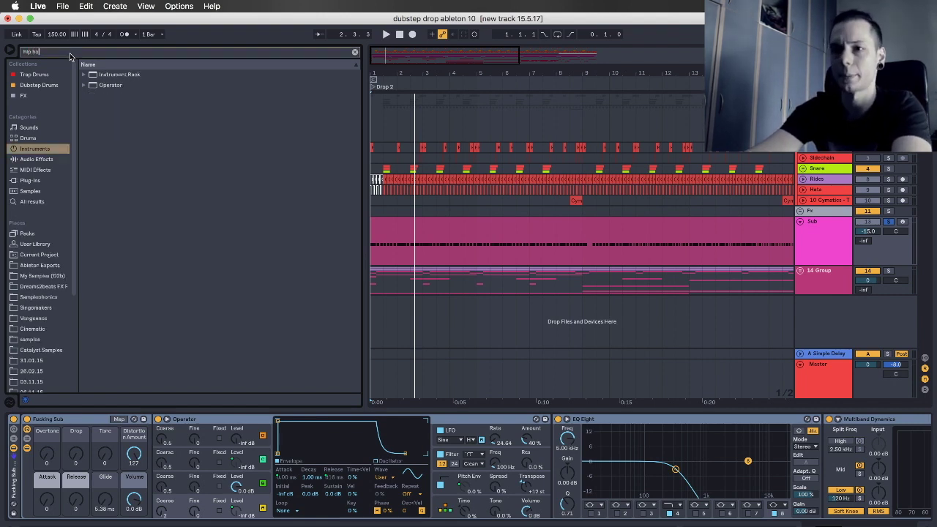
{"action": "type", "text": "p"}
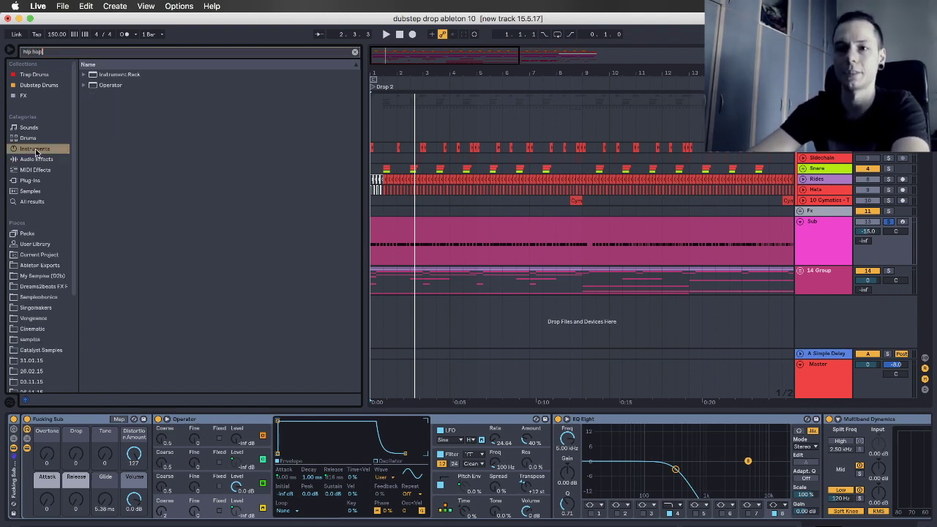
{"action": "left_click", "coordinate": [84, 85]}
{"action": "left_click", "coordinate": [87, 95]}
{"action": "left_click", "coordinate": [126, 106]}
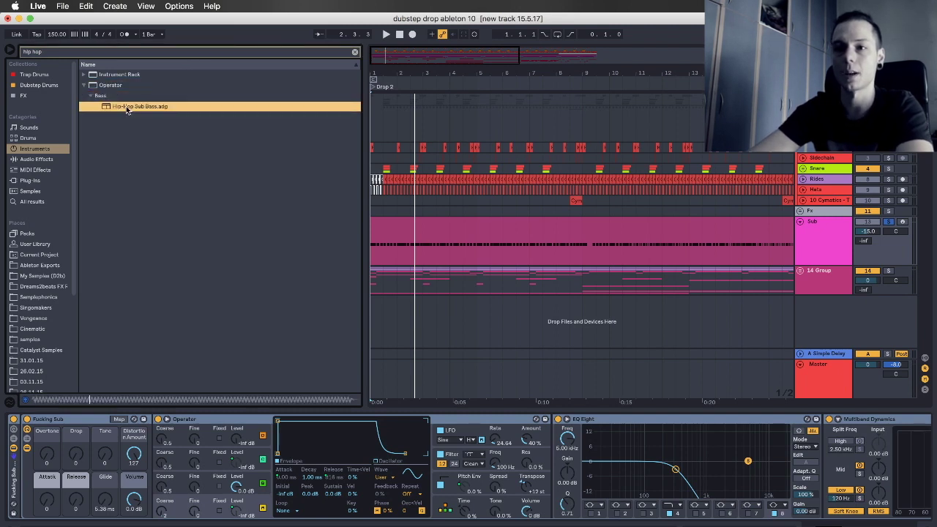
{"action": "left_click", "coordinate": [355, 55]}
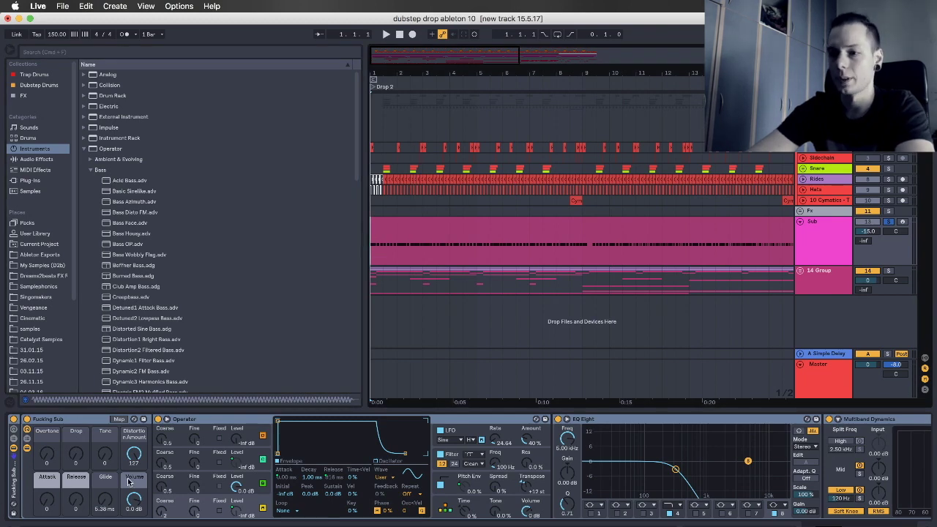
Review the Sub track's EQ Eight, Multiband Dynamics and Saturator devices, then select Flattenator
{"action": "scroll", "coordinate": [129, 481], "scroll_direction": "right", "scroll_amount": 8}
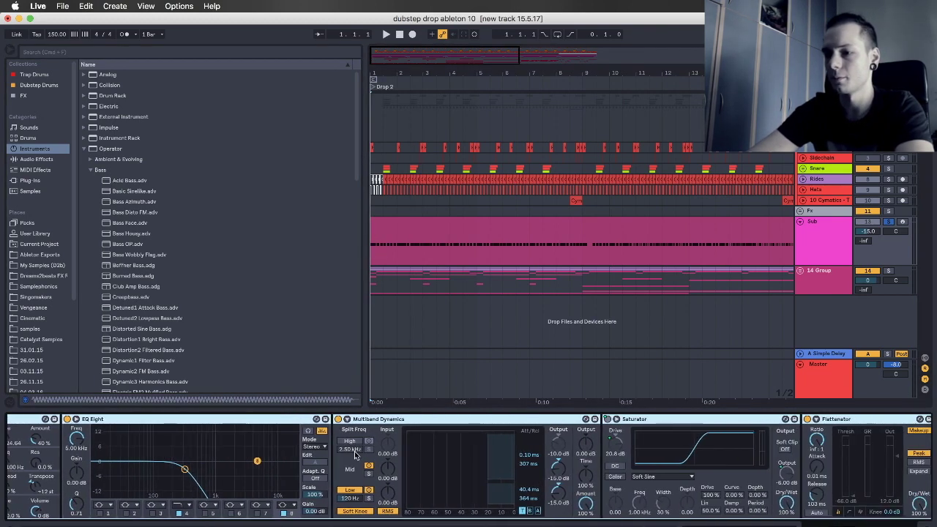
{"action": "scroll", "coordinate": [354, 455], "scroll_direction": "left", "scroll_amount": 3}
{"action": "scroll", "coordinate": [333, 440], "scroll_direction": "right", "scroll_amount": 3}
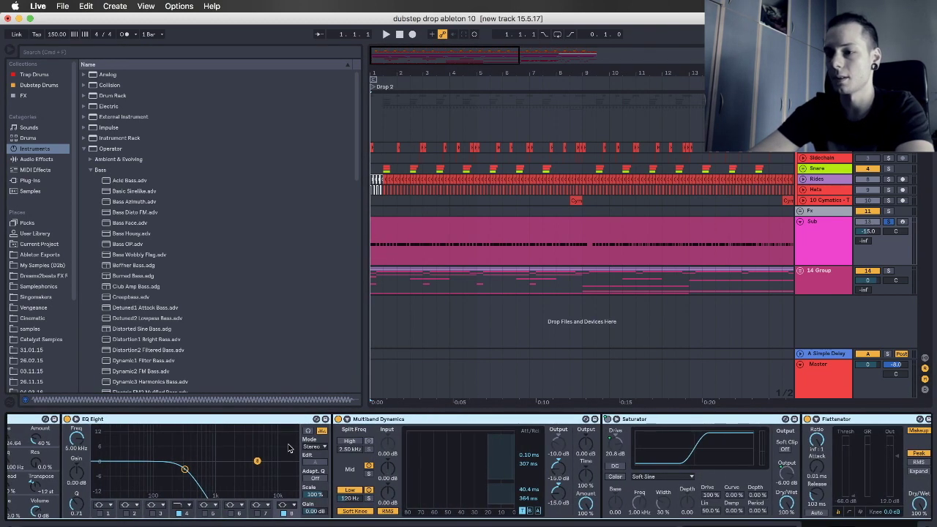
{"action": "scroll", "coordinate": [308, 457], "scroll_direction": "right", "scroll_amount": 6}
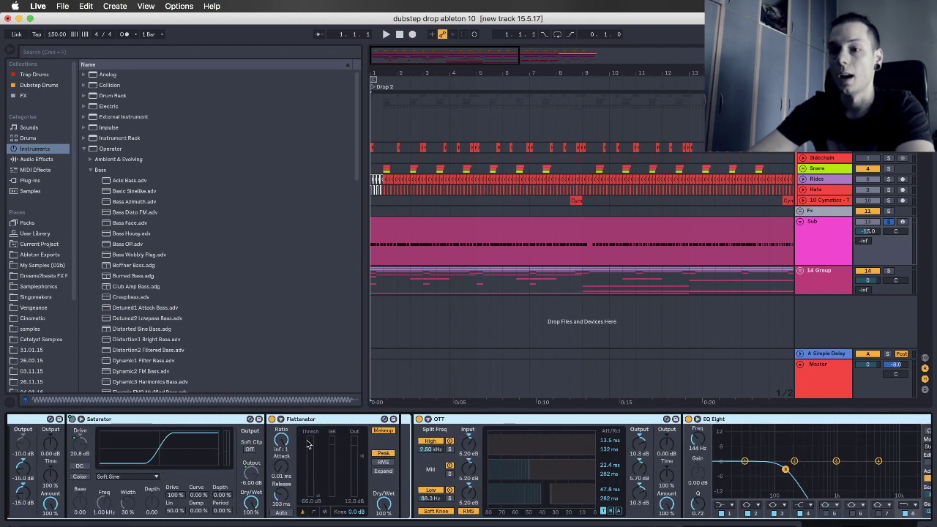
{"action": "left_click", "coordinate": [309, 419]}
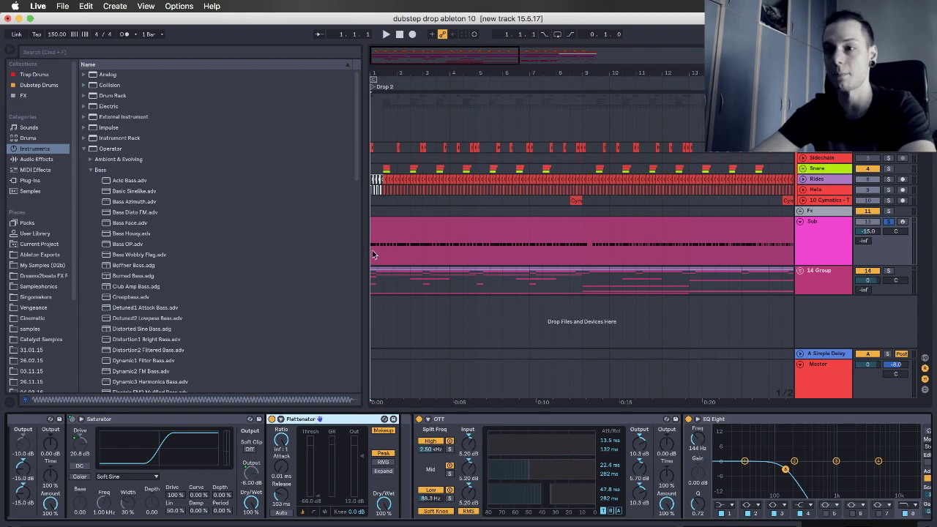
Select the OTT device after Flattenator and examine the EQ Eight and Overdrive that follow it
{"action": "scroll", "coordinate": [421, 435], "scroll_direction": "right", "scroll_amount": 5}
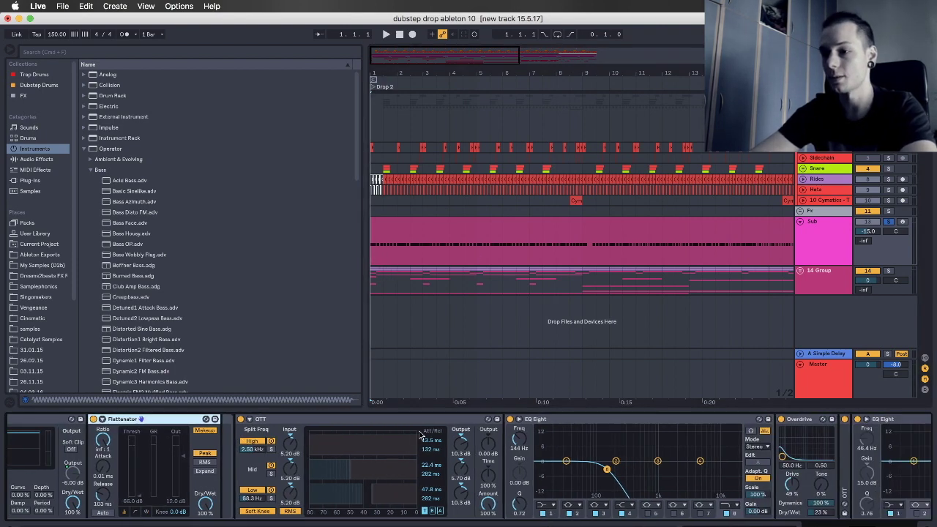
{"action": "left_click", "coordinate": [308, 427]}
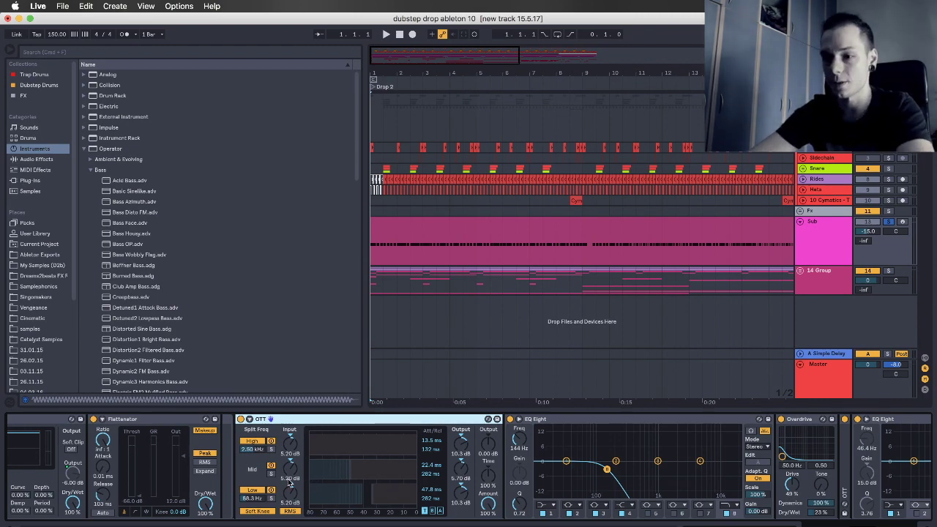
{"action": "scroll", "coordinate": [381, 469], "scroll_direction": "right", "scroll_amount": 5}
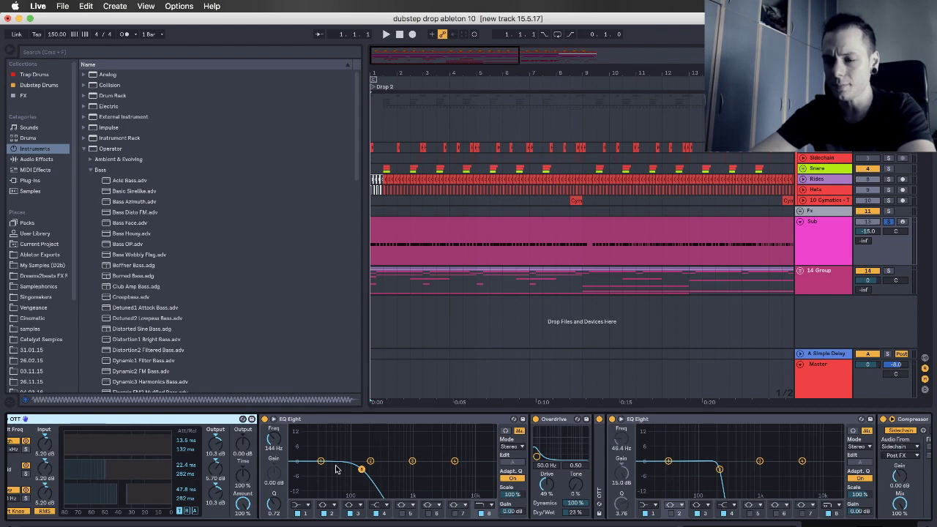
{"action": "scroll", "coordinate": [336, 469], "scroll_direction": "left", "scroll_amount": 3}
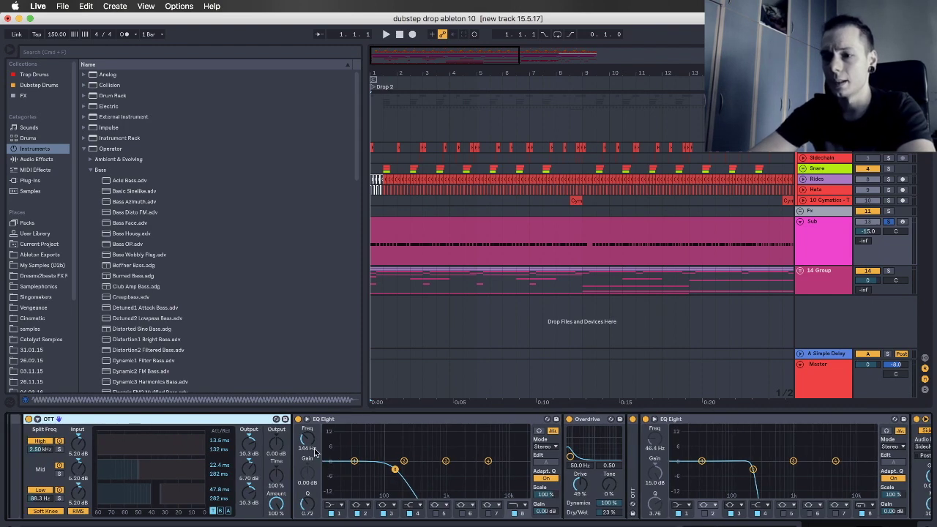
{"action": "scroll", "coordinate": [366, 452], "scroll_direction": "right", "scroll_amount": 10}
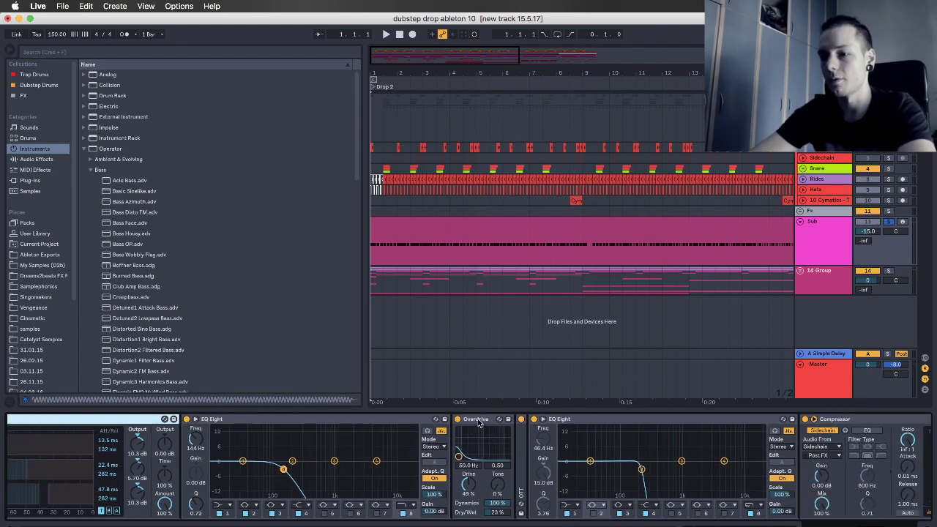
Play the soloed Sub track from bar 1 for a moment, stop, and select its Overdrive device
{"action": "key", "text": "space"}
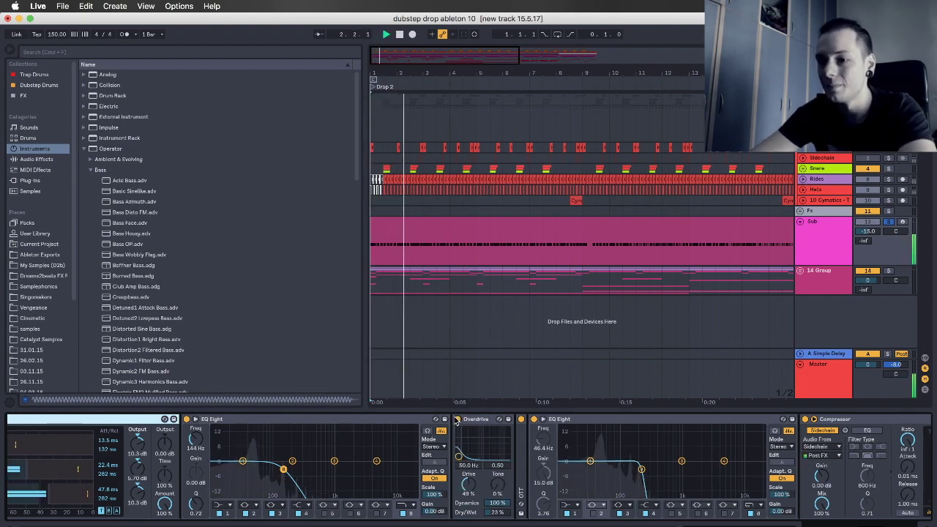
{"action": "scroll", "coordinate": [479, 487], "scroll_direction": "right", "scroll_amount": 10}
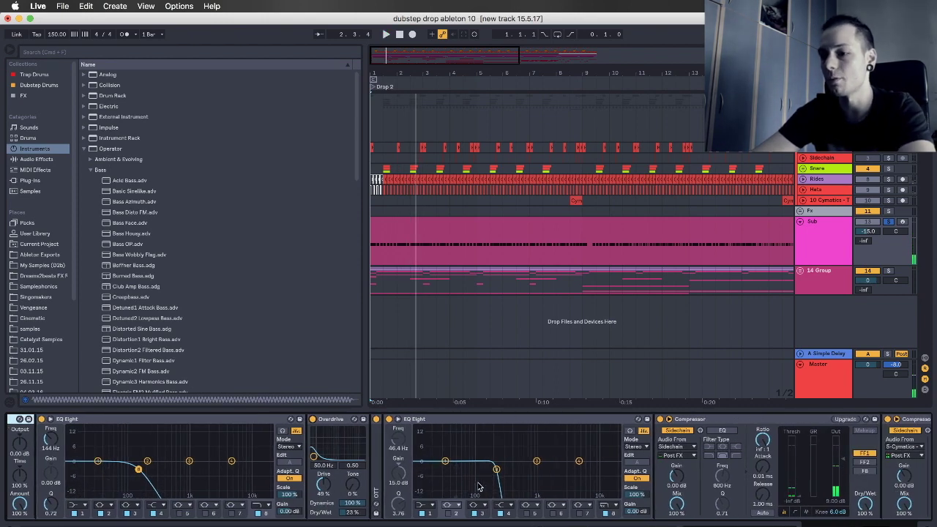
{"action": "left_click", "coordinate": [338, 419]}
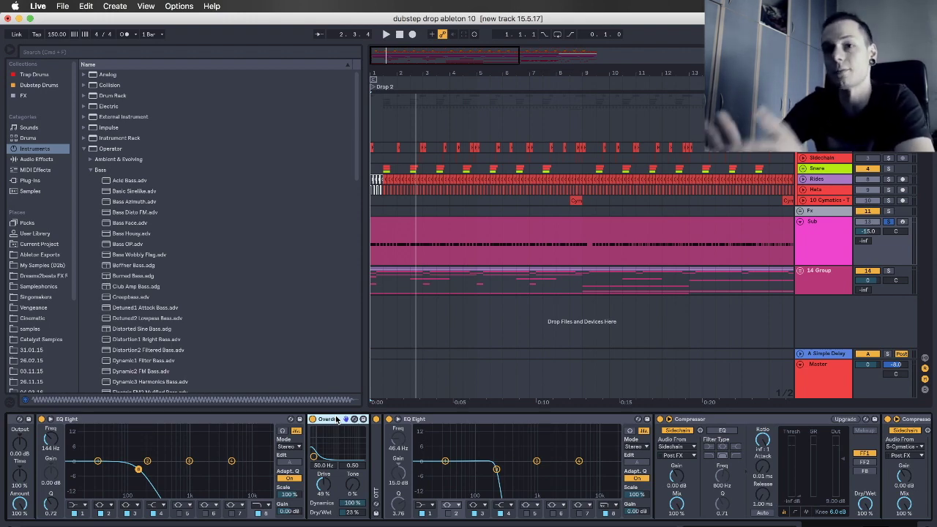
Select the EQ Eight after Overdrive, then each of the first two sidechain compressors to examine their settings
{"action": "scroll", "coordinate": [454, 479], "scroll_direction": "right", "scroll_amount": 5}
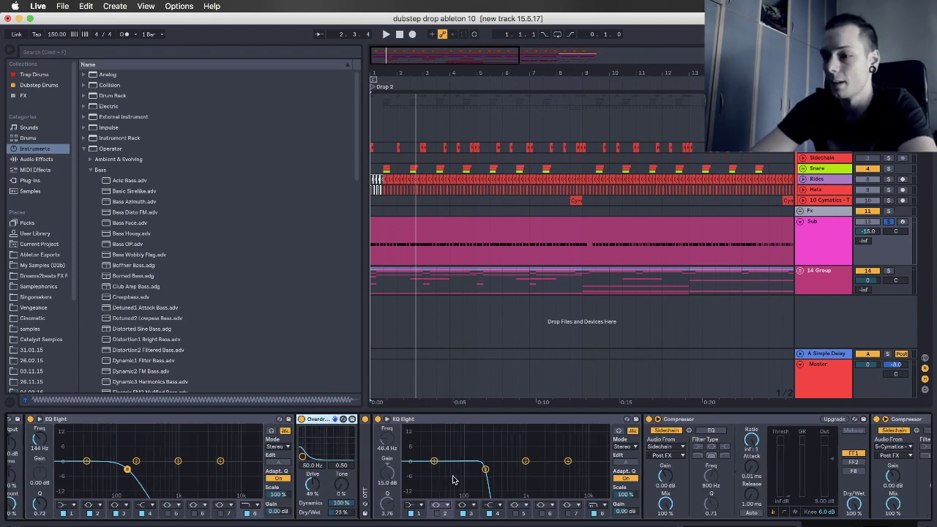
{"action": "left_click", "coordinate": [262, 420]}
{"action": "scroll", "coordinate": [401, 458], "scroll_direction": "right", "scroll_amount": 7}
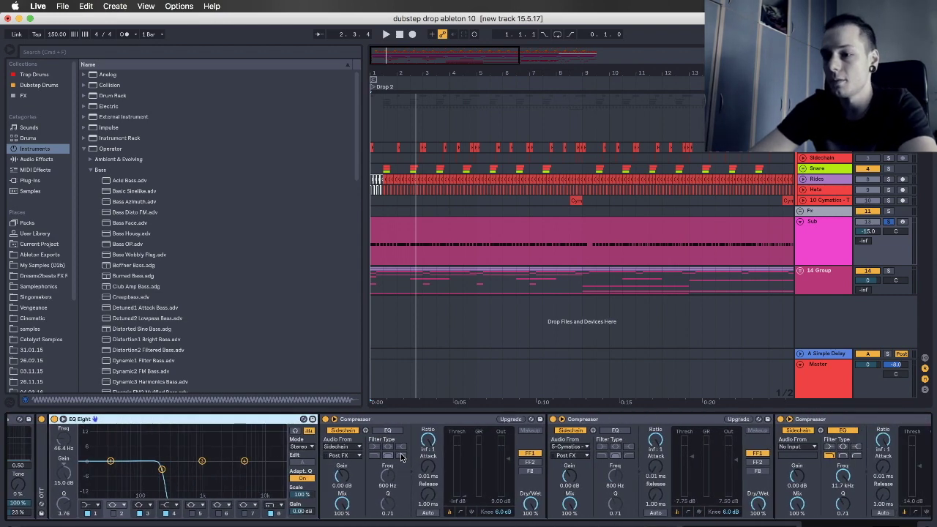
{"action": "left_click", "coordinate": [151, 420]}
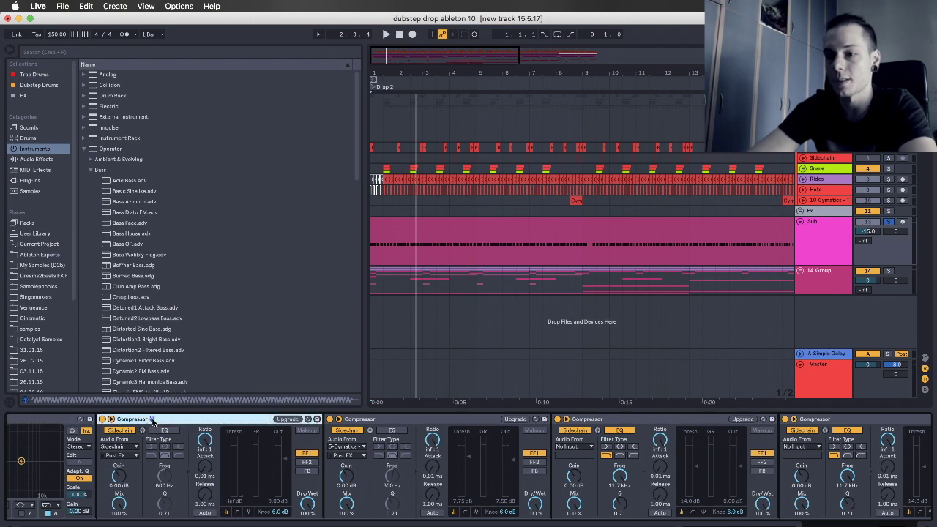
{"action": "scroll", "coordinate": [327, 441], "scroll_direction": "right", "scroll_amount": 2}
{"action": "scroll", "coordinate": [135, 459], "scroll_direction": "left", "scroll_amount": 2}
{"action": "scroll", "coordinate": [183, 463], "scroll_direction": "right", "scroll_amount": 1}
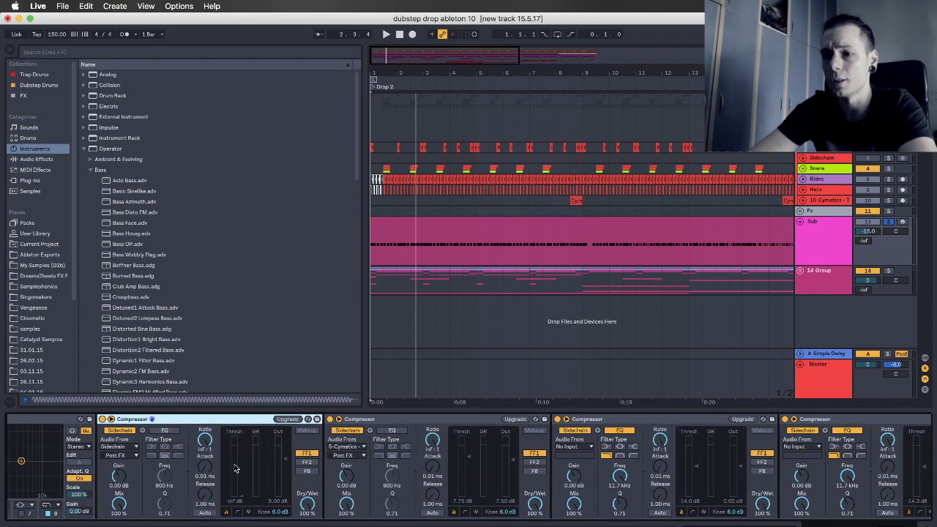
{"action": "left_click", "coordinate": [359, 420]}
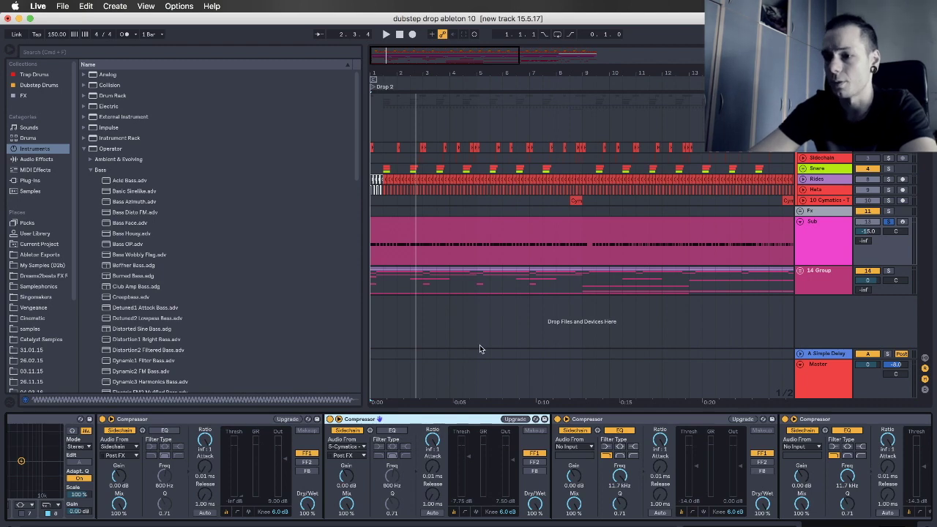
Unfold the Snare group, solo and play it from bar 3, then fold the group again
{"action": "left_click", "coordinate": [802, 158]}
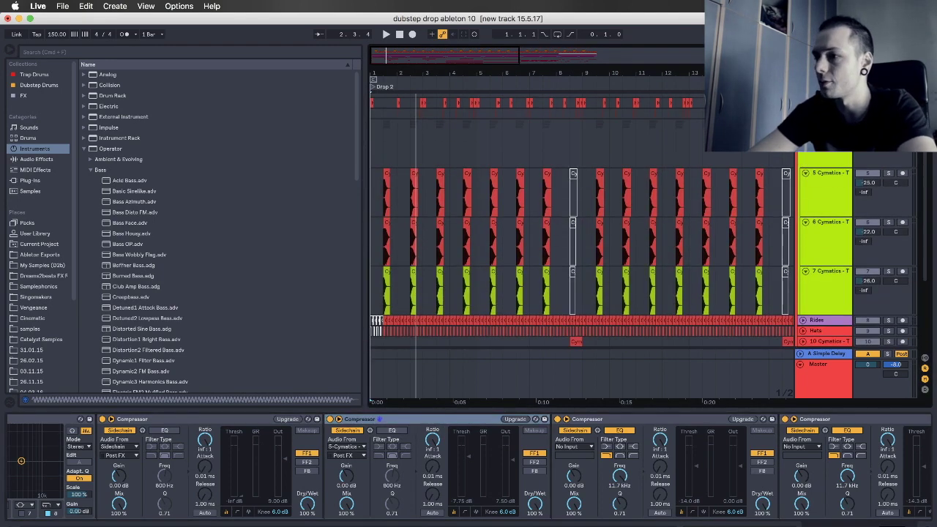
{"action": "left_click", "coordinate": [867, 124]}
{"action": "left_click", "coordinate": [434, 142]}
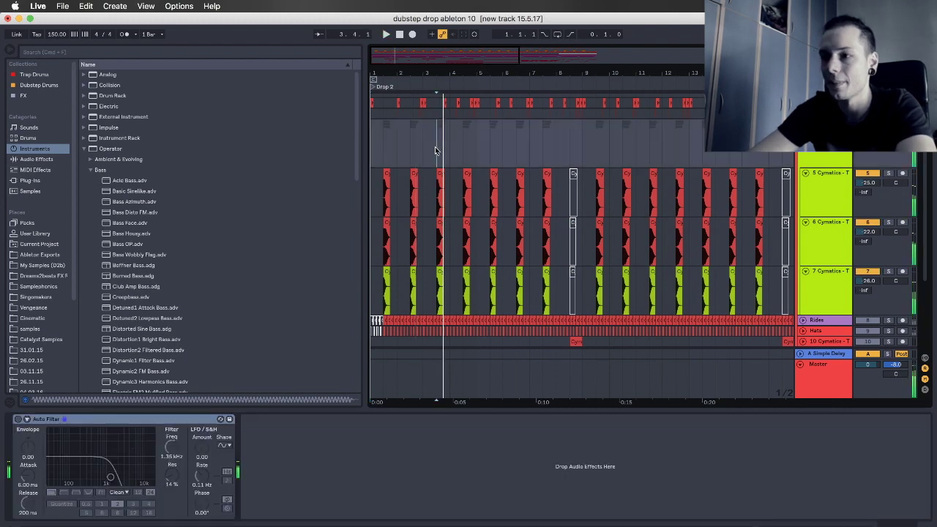
{"action": "left_click", "coordinate": [824, 189]}
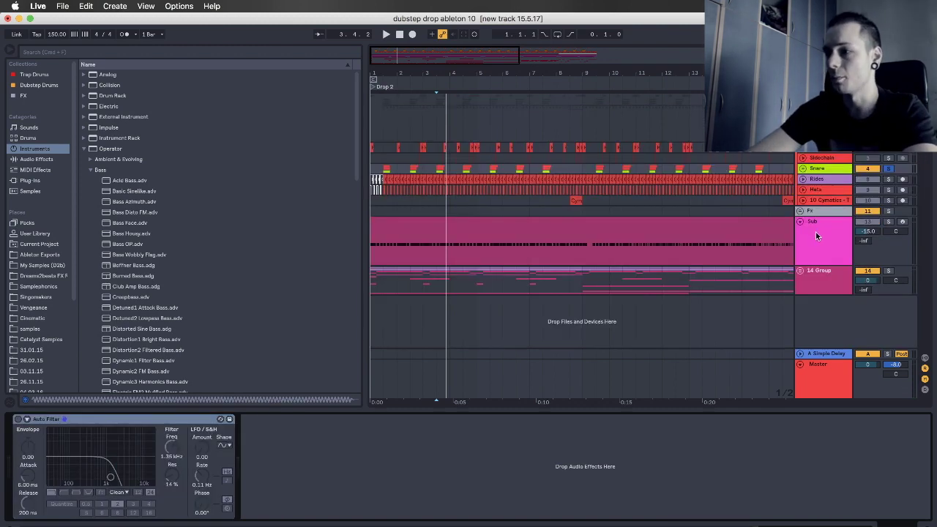
Select the Sub track and inspect the audio source of its second sidechain compressor
{"action": "left_click", "coordinate": [817, 235]}
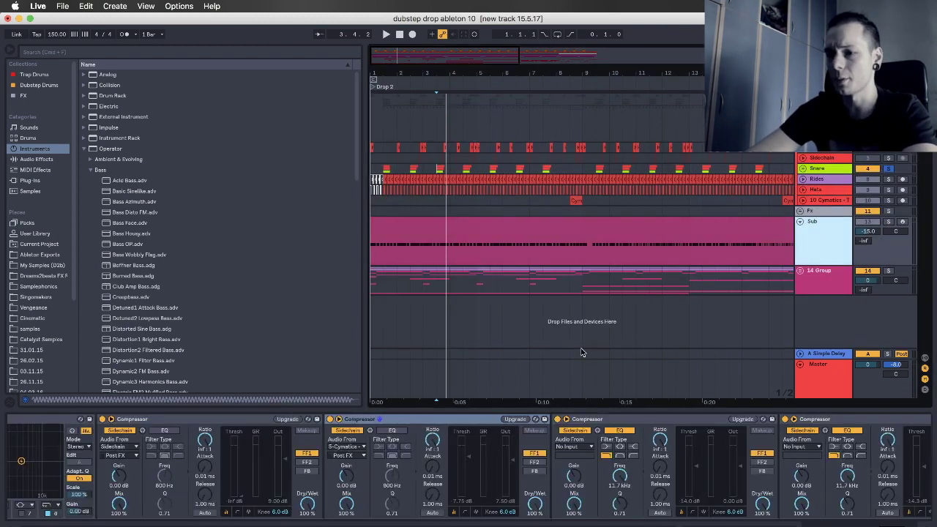
{"action": "left_click", "coordinate": [359, 448]}
{"action": "left_click", "coordinate": [358, 449]}
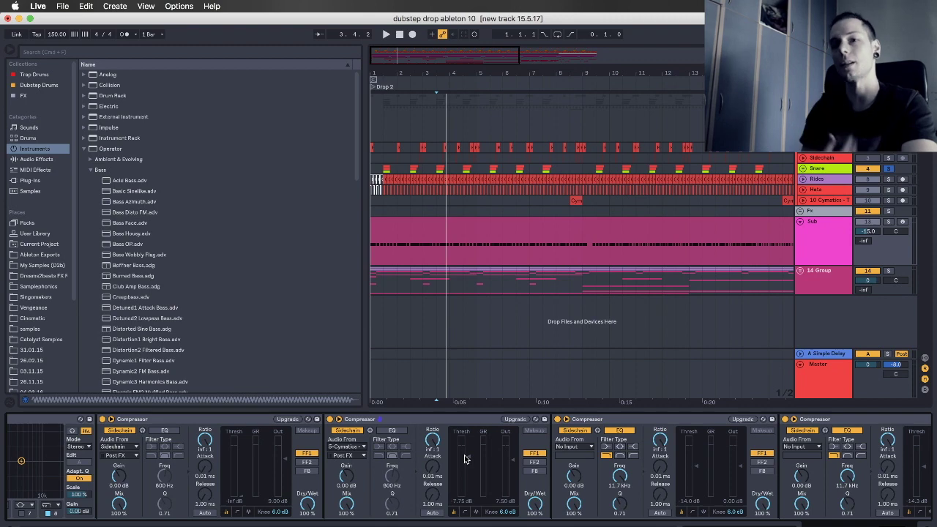
Collapse the last three compressors in the Sub track's chain, which have no sidechain input assigned
{"action": "scroll", "coordinate": [531, 458], "scroll_direction": "right", "scroll_amount": 5}
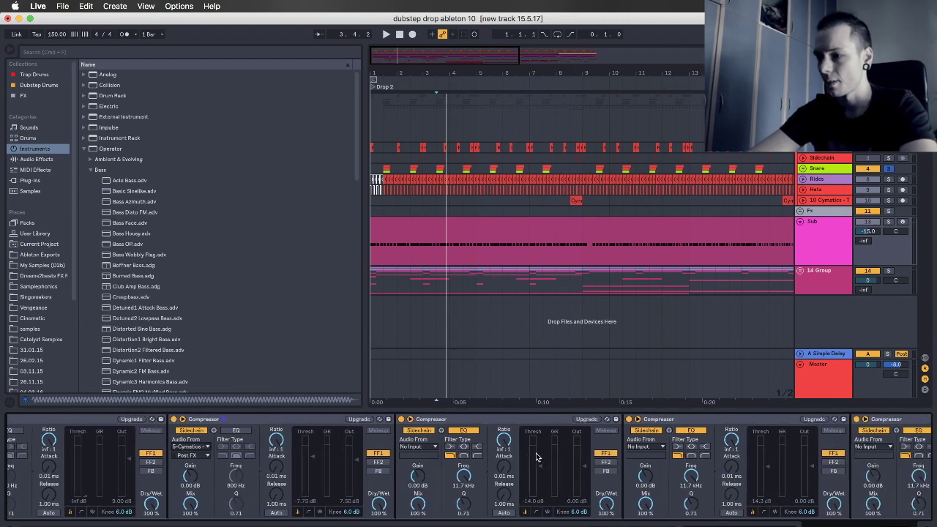
{"action": "double_click", "coordinate": [518, 420]}
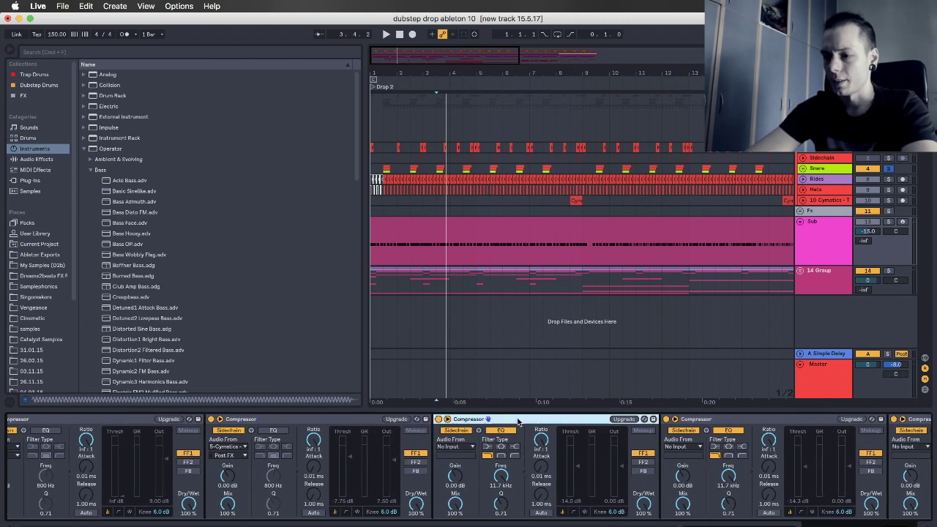
{"action": "double_click", "coordinate": [519, 419]}
{"action": "left_click", "coordinate": [518, 419]}
{"action": "double_click", "coordinate": [518, 419]}
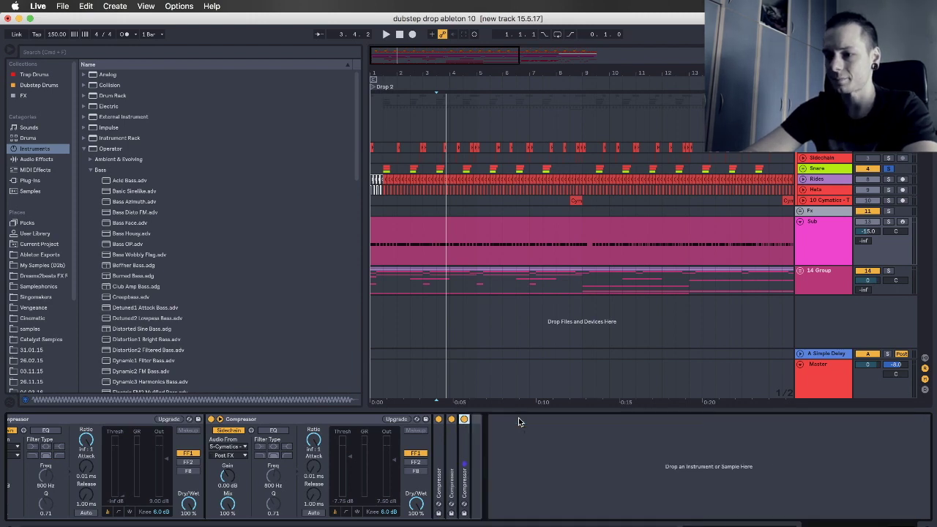
Unfold the 14 Group, look through its synth tracks, and select the 17 Serum track to show its devices
{"action": "left_click", "coordinate": [809, 273]}
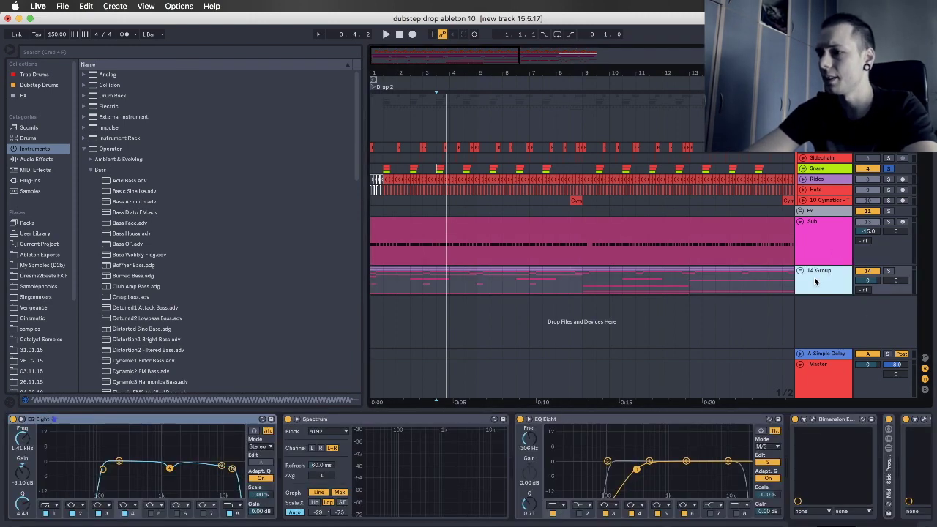
{"action": "left_click", "coordinate": [799, 271]}
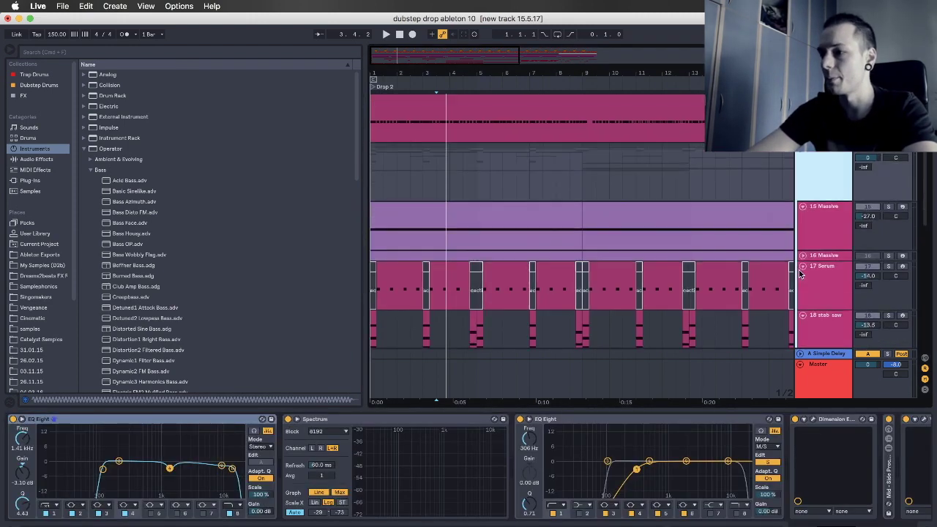
{"action": "scroll", "coordinate": [820, 229], "scroll_direction": "down", "scroll_amount": 10}
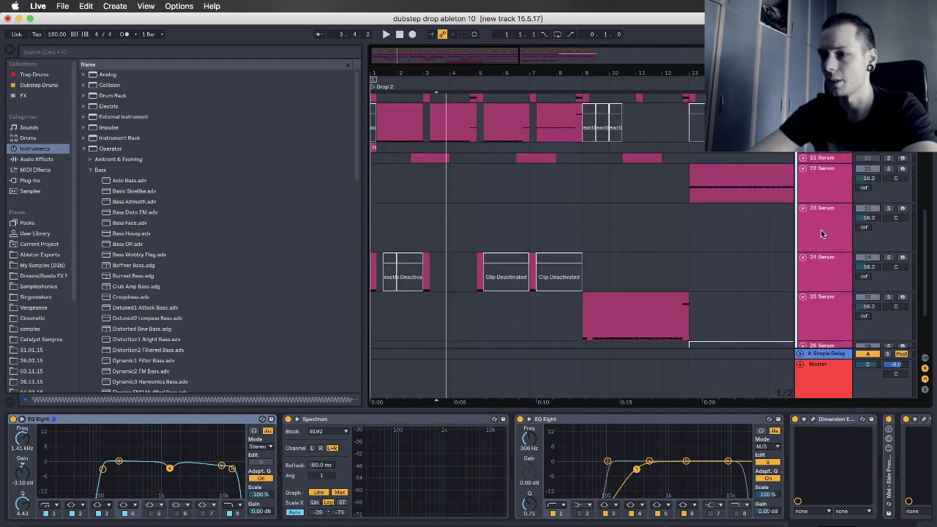
{"action": "scroll", "coordinate": [819, 231], "scroll_direction": "up", "scroll_amount": 6}
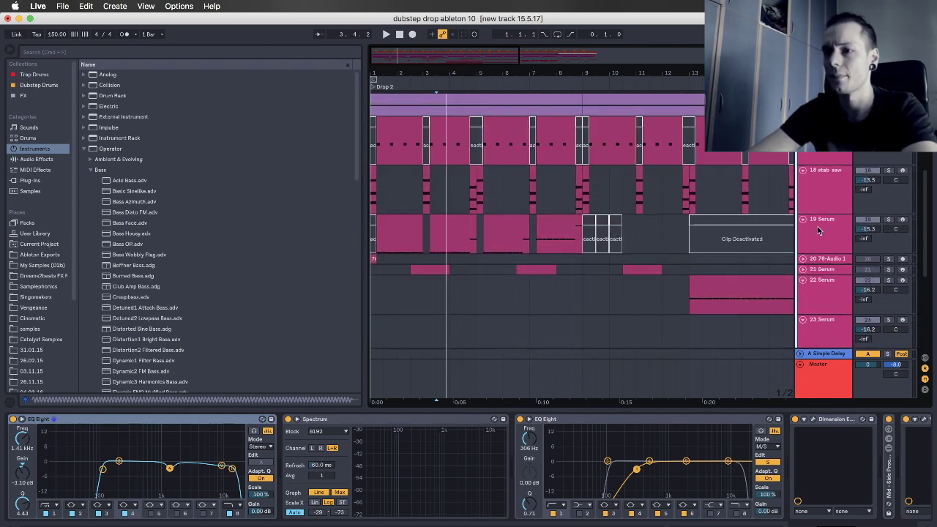
{"action": "left_click", "coordinate": [805, 160]}
{"action": "scroll", "coordinate": [803, 162], "scroll_direction": "up", "scroll_amount": 2}
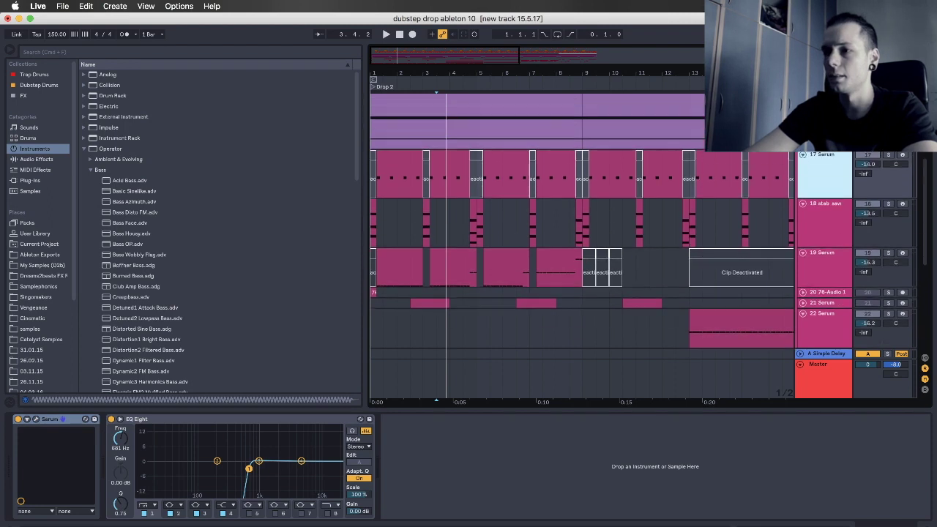
Audition the soloed purple Massive track from bar 3, select bar 9 on it to show its devices, and unsolo it
{"action": "scroll", "coordinate": [803, 162], "scroll_direction": "up", "scroll_amount": 1}
{"action": "key", "text": "space"}
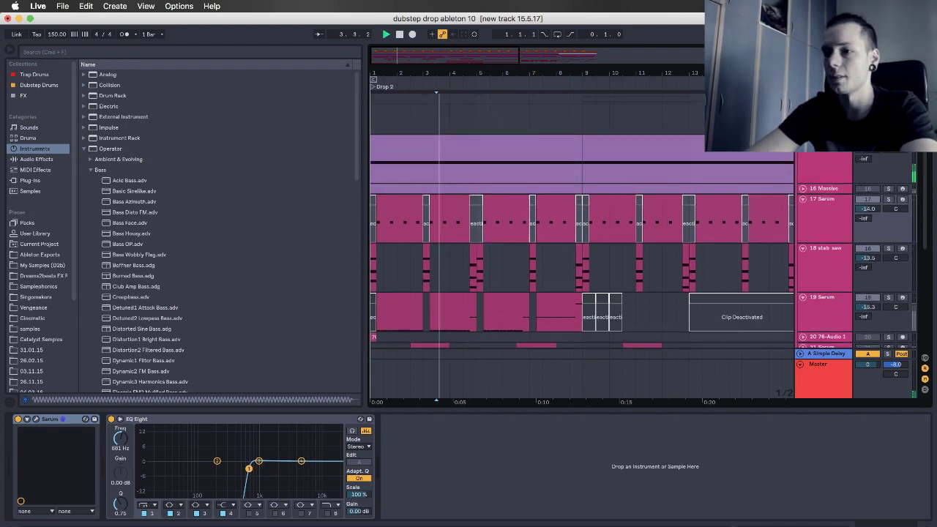
{"action": "left_click", "coordinate": [582, 171]}
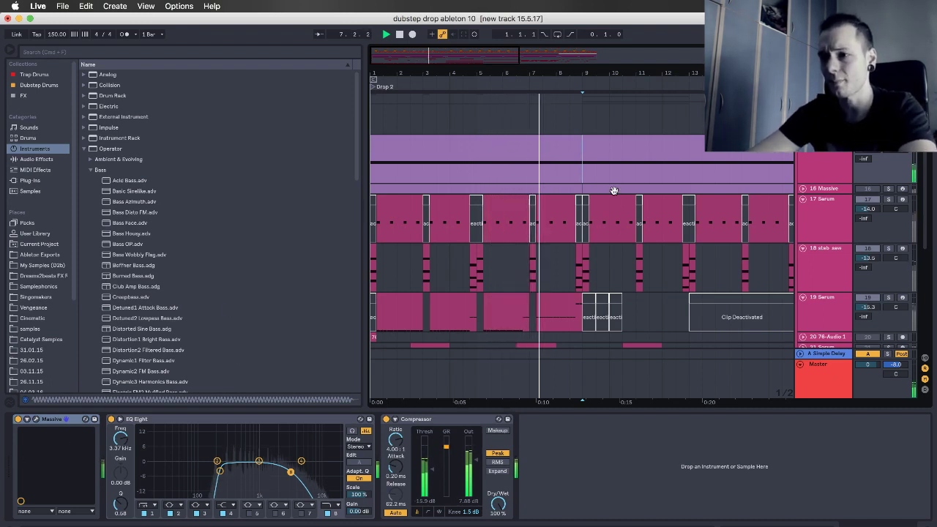
{"action": "key", "text": "space"}
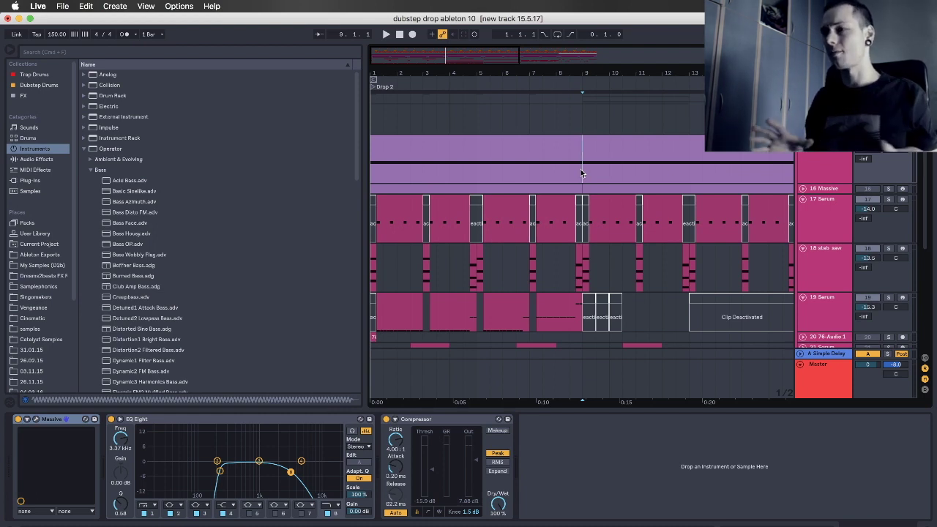
{"action": "left_click", "coordinate": [867, 199]}
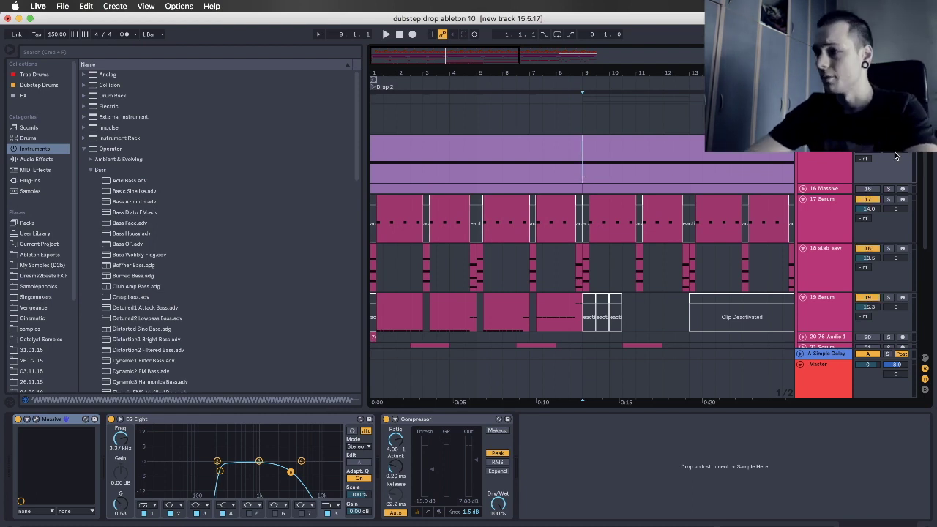
Solo the 17 Serum track, select it, and play it from bar 7
{"action": "left_click", "coordinate": [889, 200]}
{"action": "left_click", "coordinate": [837, 217]}
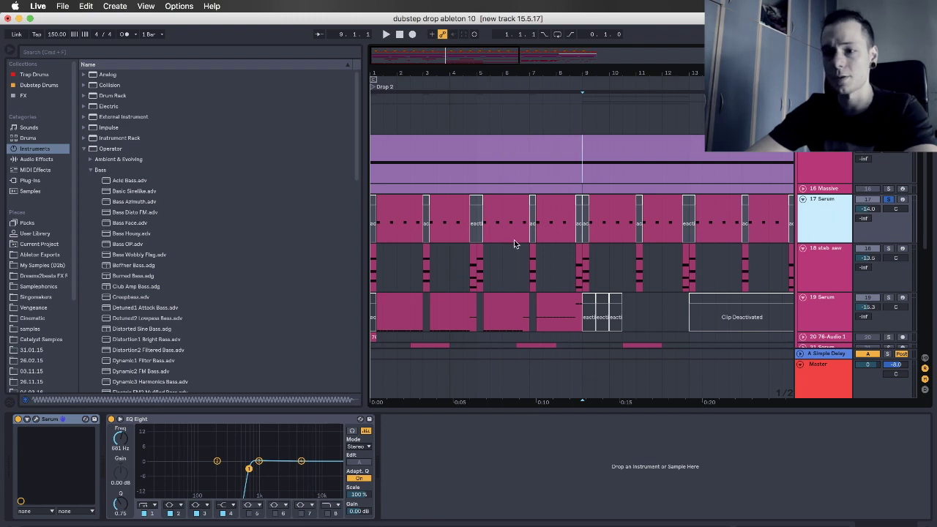
{"action": "left_click", "coordinate": [535, 232]}
{"action": "key", "text": "space"}
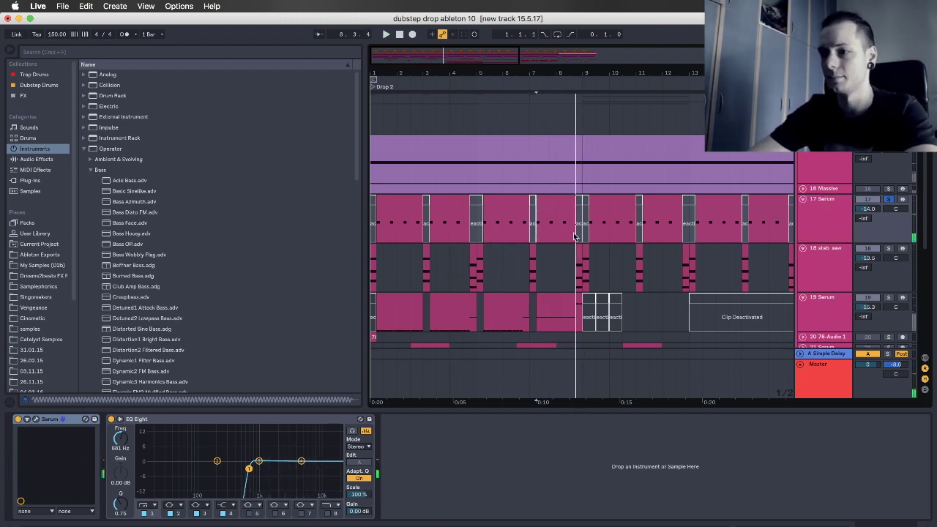
{"action": "key", "text": "space"}
Play the soloed 17 Serum track again from bar 8, review its clips across the drop, and unsolo it
{"action": "left_click", "coordinate": [540, 233]}
{"action": "left_click", "coordinate": [534, 233]}
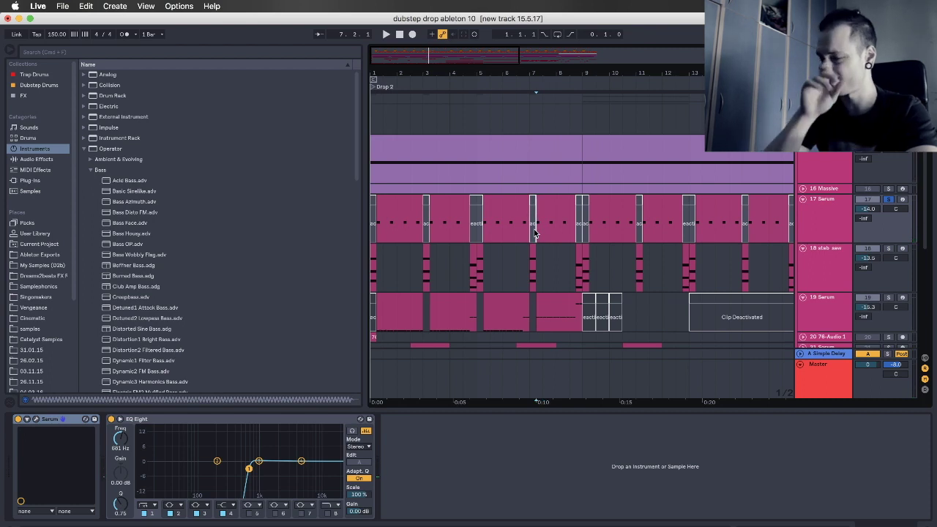
{"action": "key", "text": "plus"}
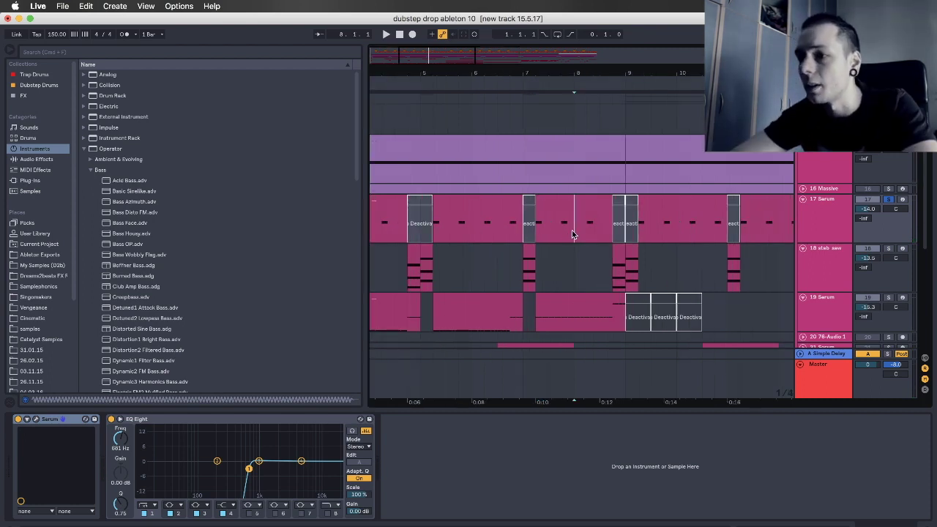
{"action": "left_click_drag", "start_coordinate": [469, 209], "coordinate": [657, 182]}
{"action": "key", "text": "space"}
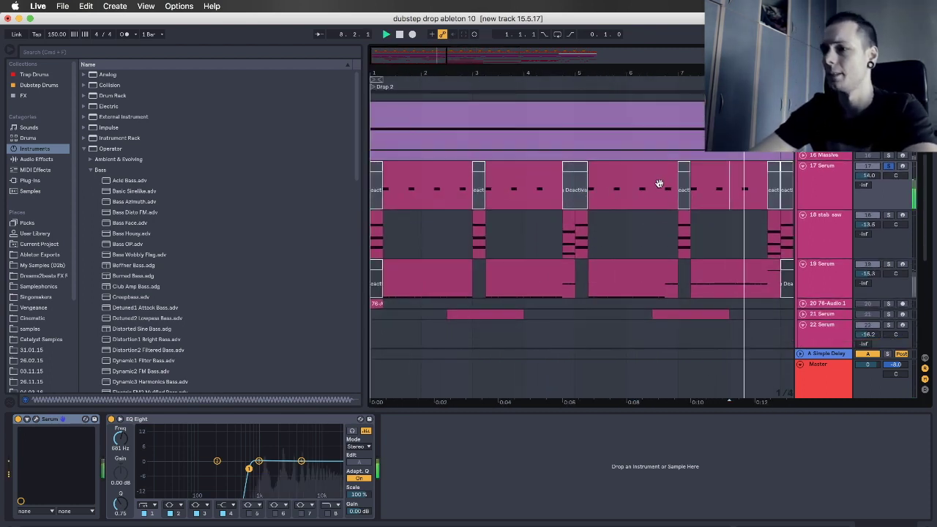
{"action": "key", "text": "space"}
{"action": "left_click_drag", "start_coordinate": [692, 73], "coordinate": [471, 73]}
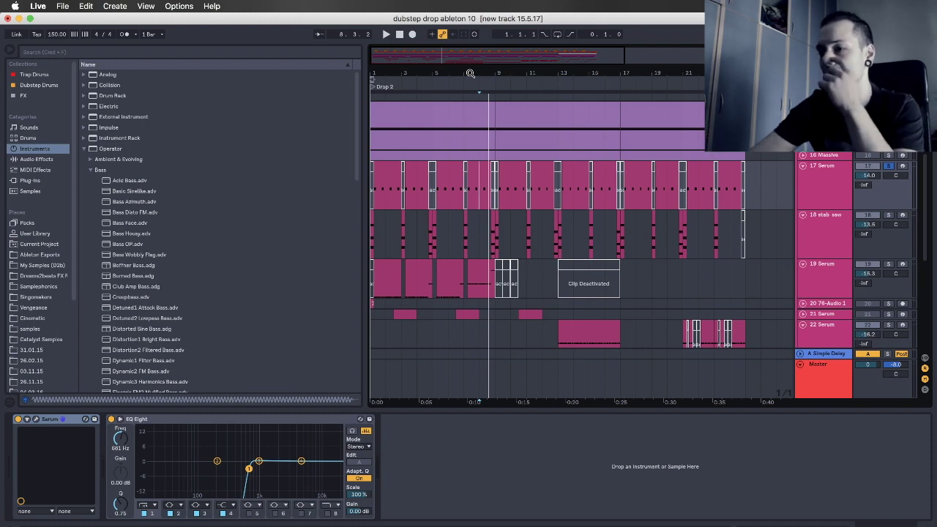
{"action": "left_click", "coordinate": [495, 207]}
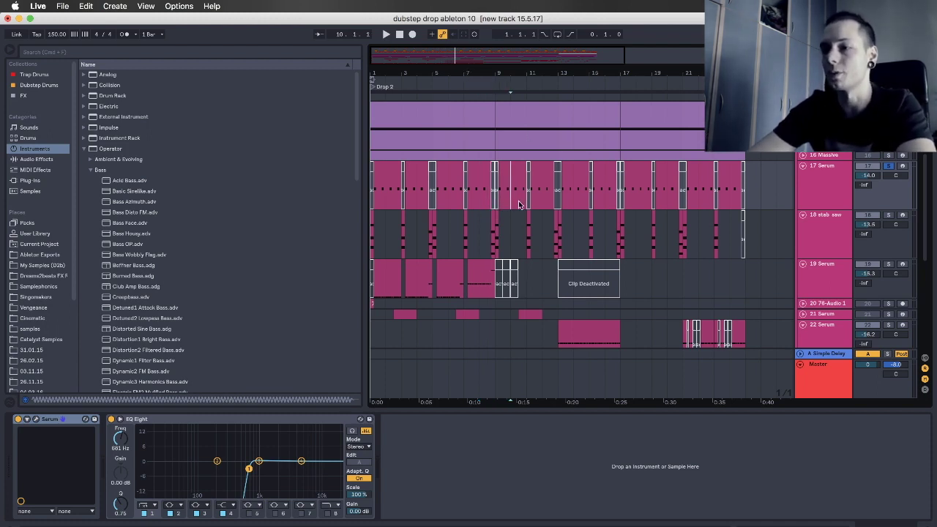
{"action": "left_click", "coordinate": [889, 167]}
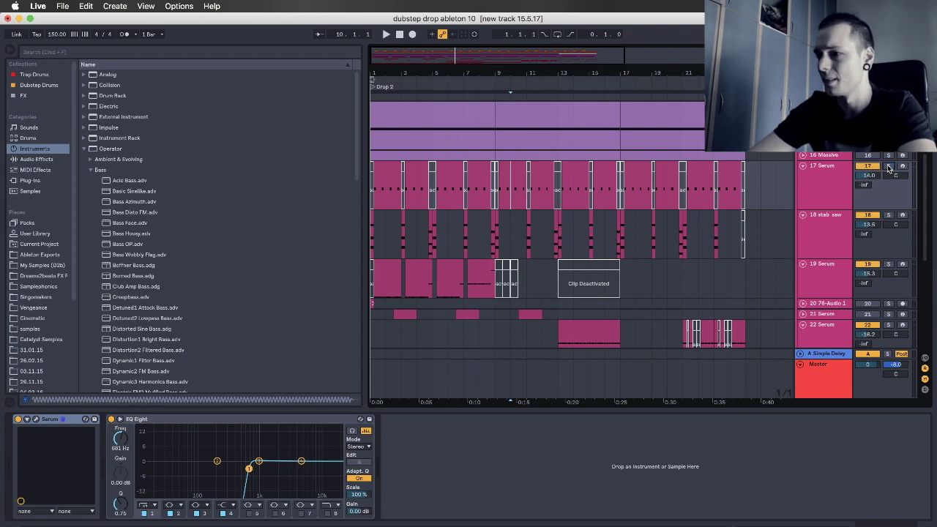
Solo the 18 stab saw track, play its first clip from bar 1, and select the track
{"action": "left_click", "coordinate": [889, 215]}
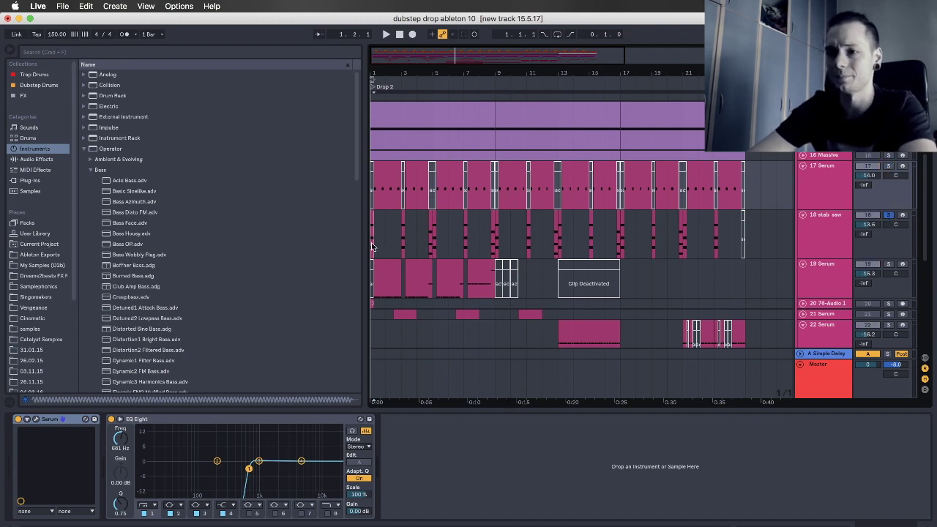
{"action": "left_click", "coordinate": [373, 241]}
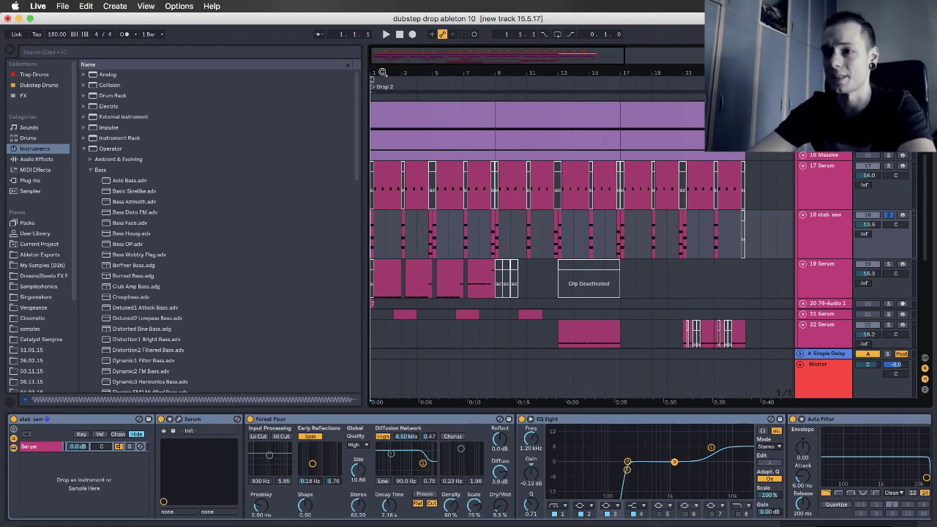
{"action": "left_click_drag", "start_coordinate": [382, 72], "coordinate": [403, 74]}
{"action": "key", "text": "space"}
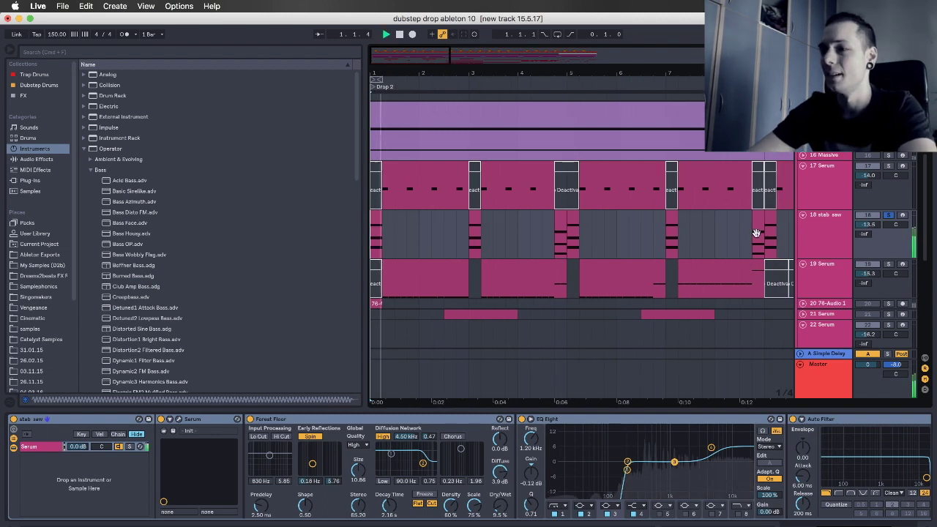
{"action": "left_click", "coordinate": [817, 228]}
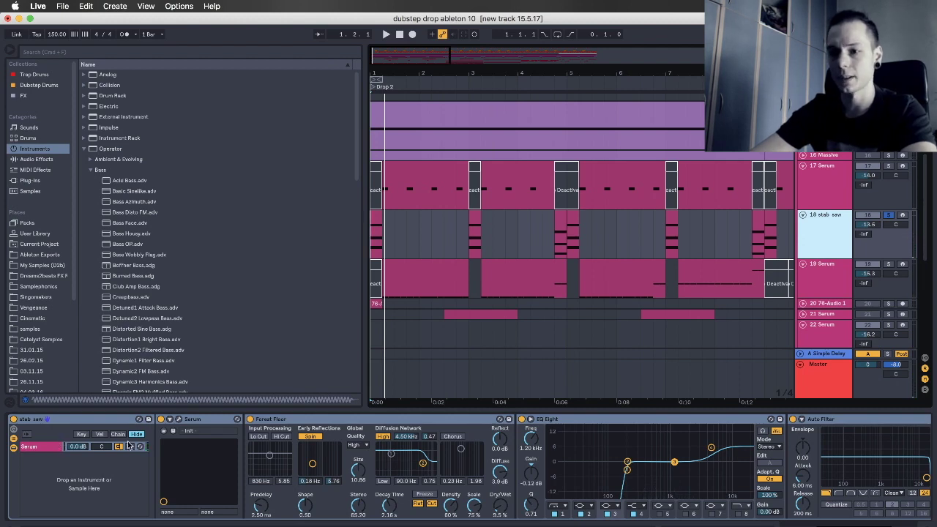
Look through the stab saw device chain, selecting the Forest Floor reverb and the EQ Eight
{"action": "left_click", "coordinate": [241, 449]}
{"action": "left_click", "coordinate": [158, 420]}
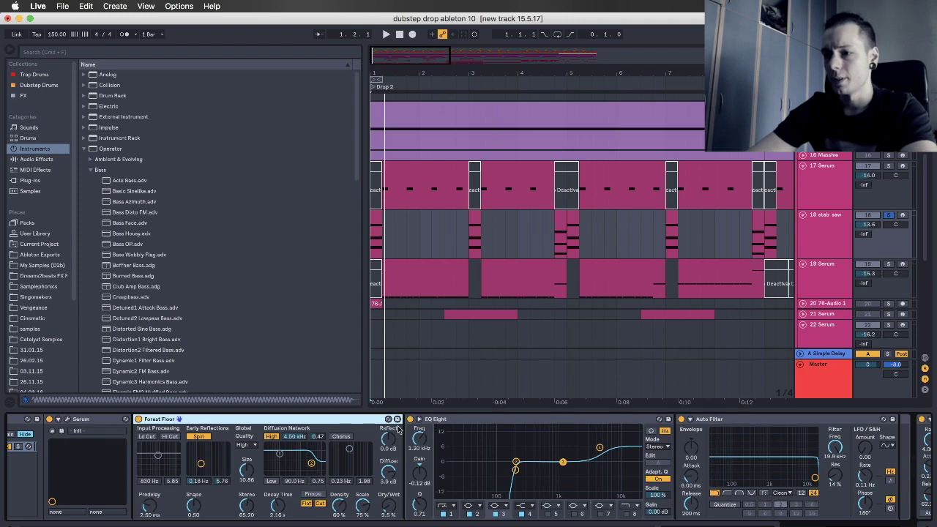
{"action": "scroll", "coordinate": [312, 438], "scroll_direction": "right", "scroll_amount": 5}
{"action": "left_click", "coordinate": [291, 422]}
Play the stab saw and compare its sound with the EQ Eight bypassed and re-enabled
{"action": "key", "text": "space"}
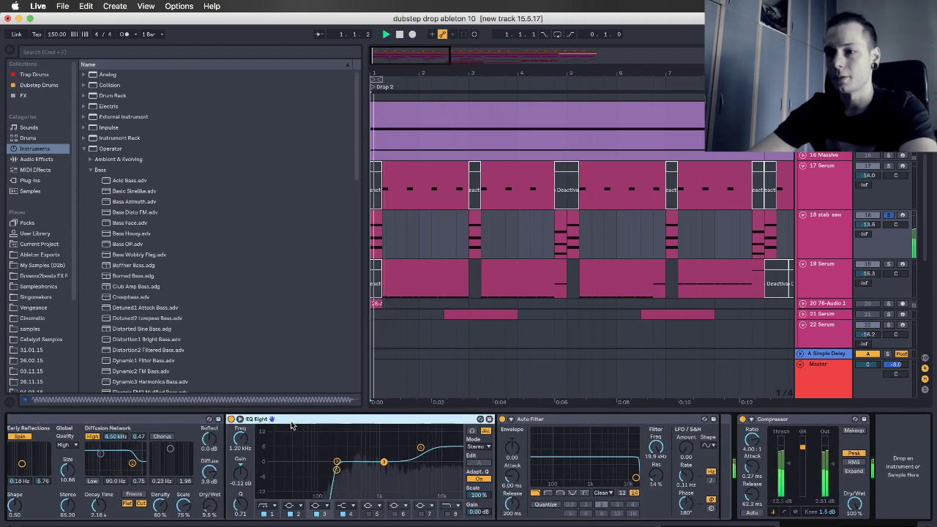
{"action": "left_click", "coordinate": [232, 420]}
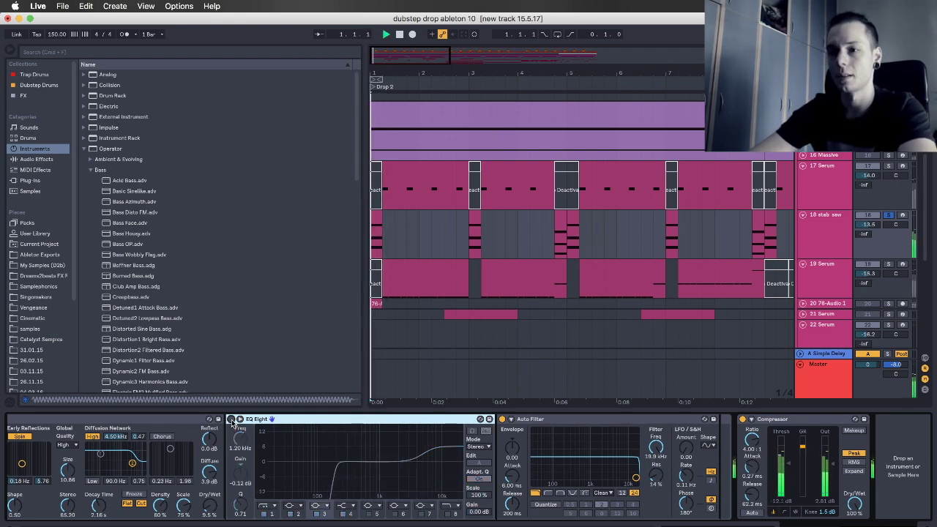
{"action": "left_click", "coordinate": [232, 419]}
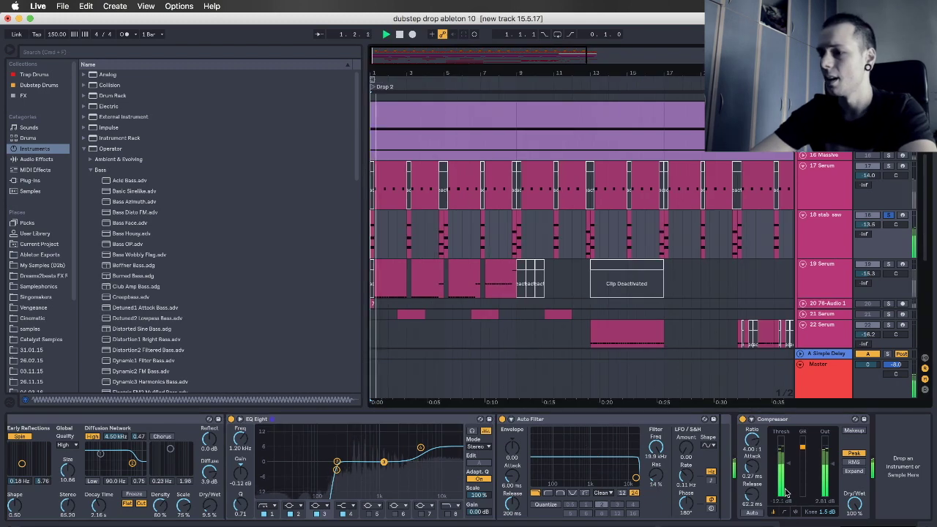
{"action": "key", "text": "space"}
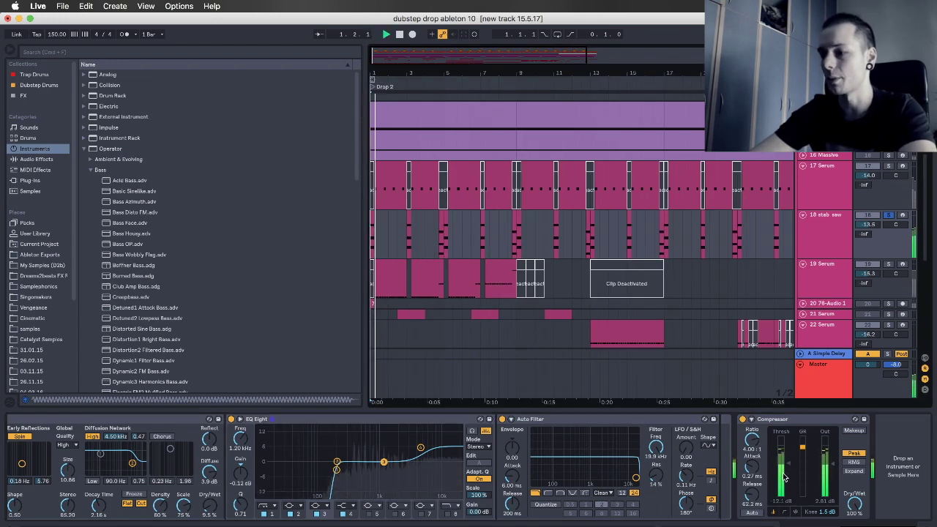
Select the 19 Serum track, solo it, and play its first long clip
{"action": "left_click", "coordinate": [825, 277]}
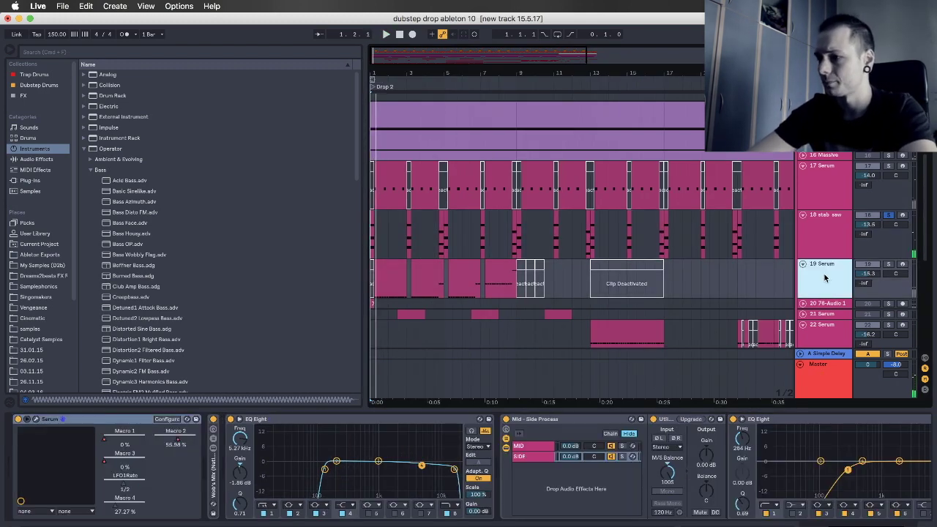
{"action": "scroll", "coordinate": [890, 260], "scroll_direction": "down", "scroll_amount": 2}
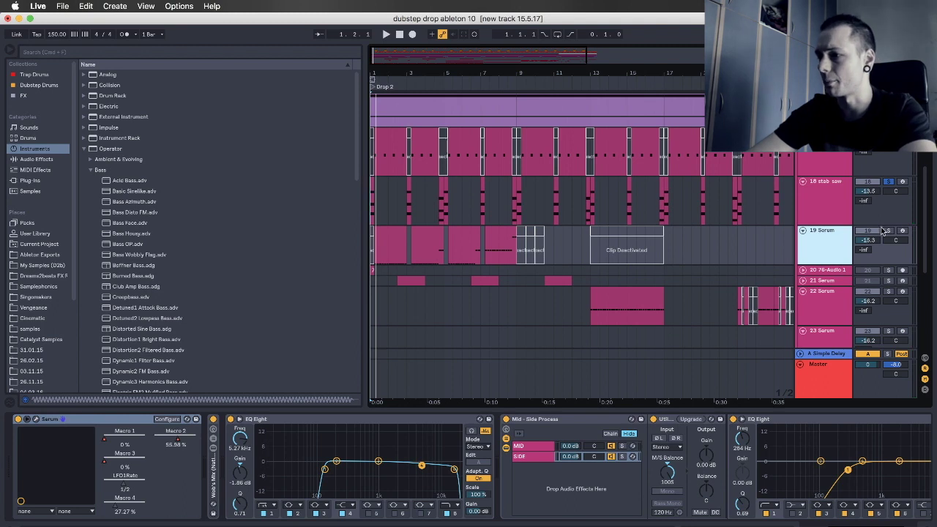
{"action": "left_click", "coordinate": [887, 230]}
{"action": "left_click", "coordinate": [388, 245]}
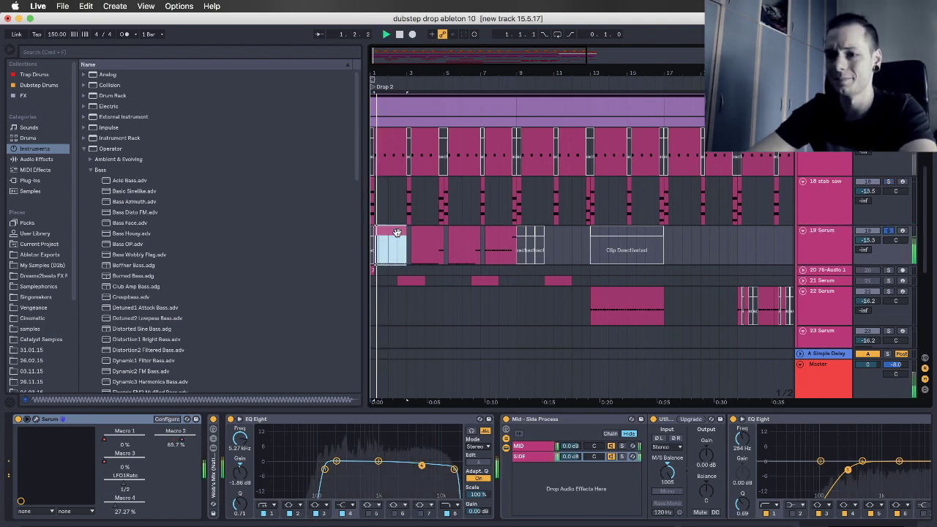
{"action": "key", "text": "space"}
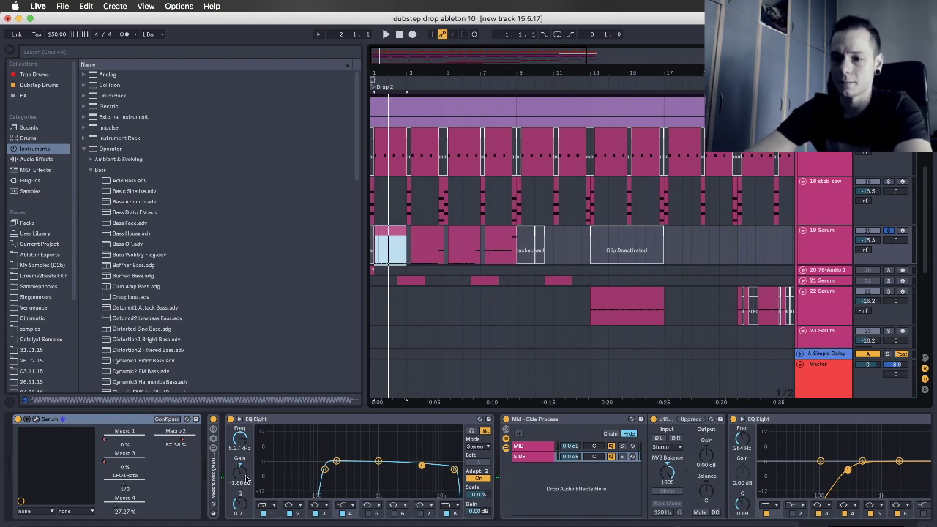
Set band 4 of the 19 Serum track's first EQ Eight to 3.09 kHz and -0.37 dB, and audition the clip
{"action": "left_click", "coordinate": [212, 488]}
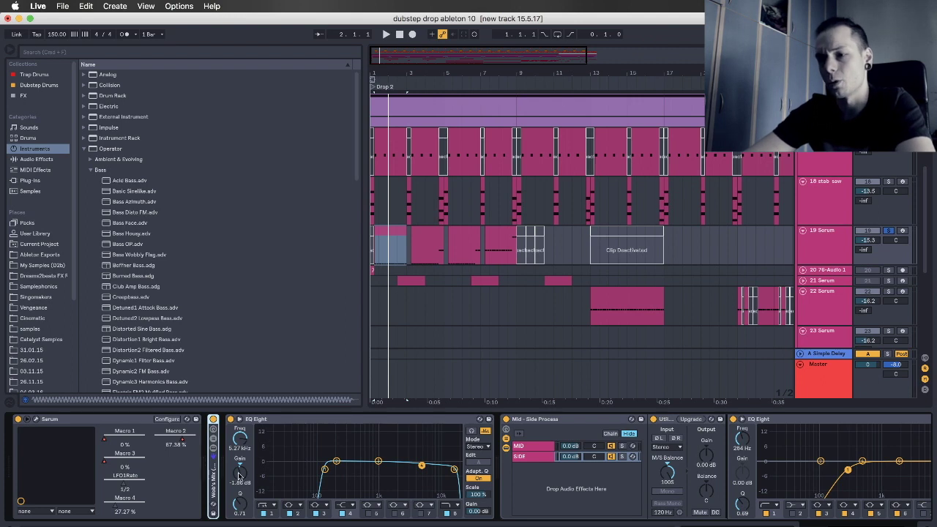
{"action": "left_click_drag", "start_coordinate": [420, 467], "coordinate": [418, 466]}
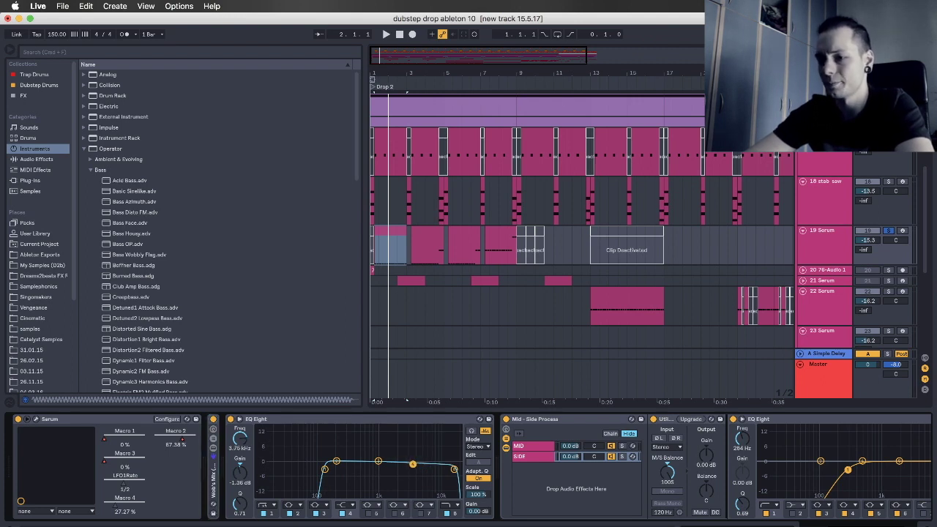
{"action": "key", "text": "space"}
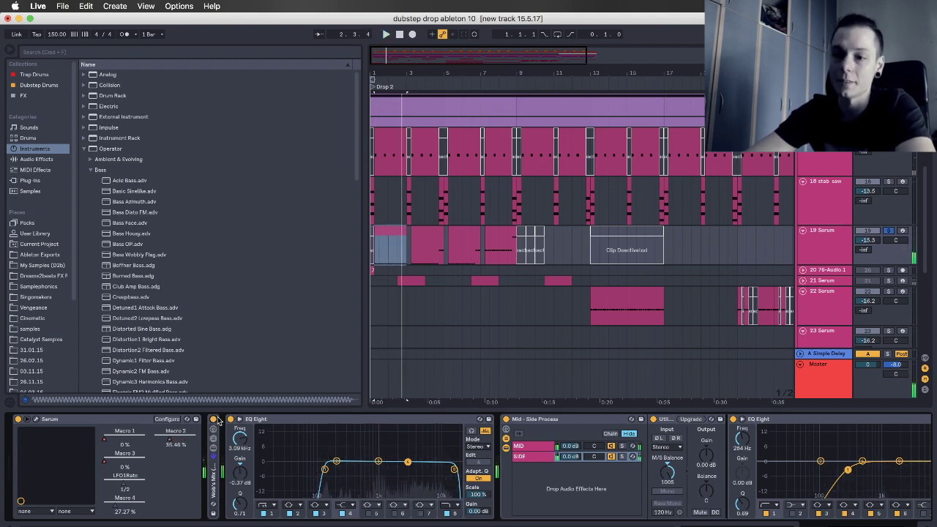
{"action": "left_click", "coordinate": [374, 252]}
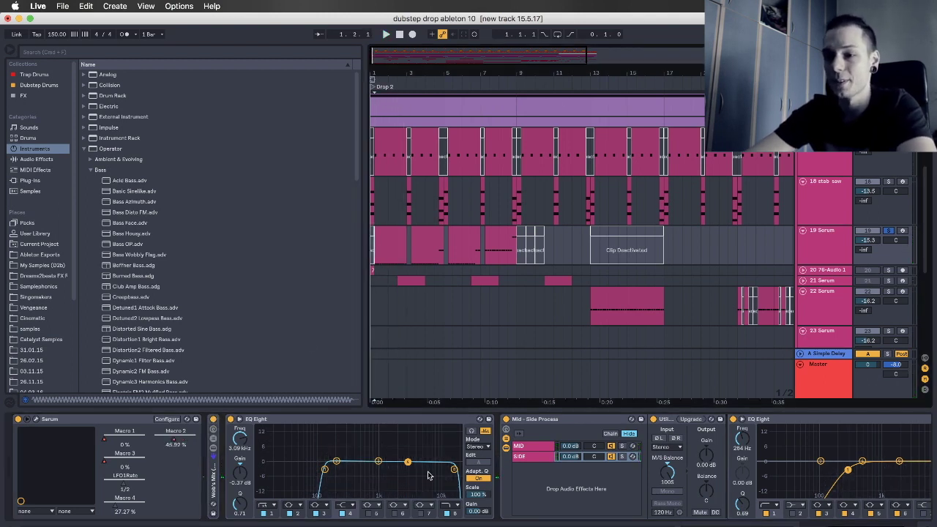
Raise the low-cut band of the 19 Serum track's first EQ Eight to 178 Hz while auditioning the clip
{"action": "left_click", "coordinate": [295, 448]}
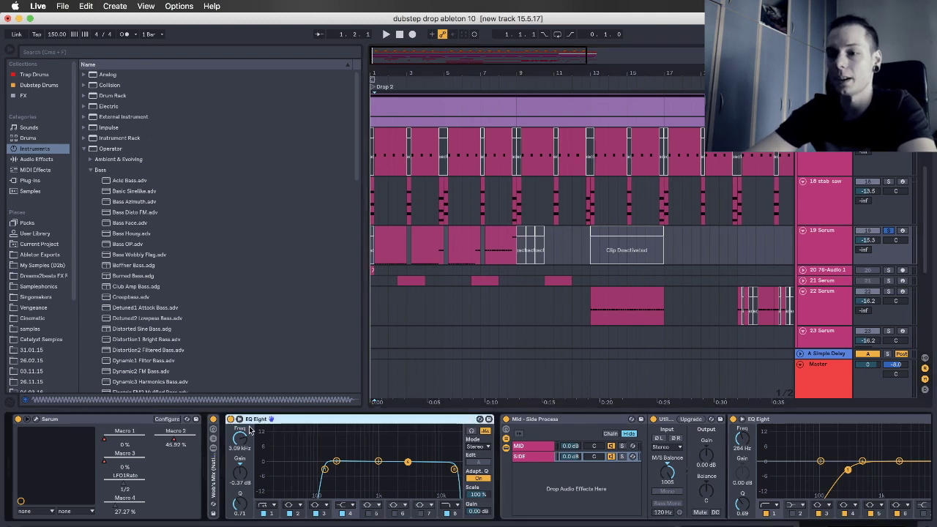
{"action": "key", "text": "space"}
{"action": "key", "text": "space"}
{"action": "mouse_move", "coordinate": [325, 469]}
{"action": "left_mouse_down"}
{"action": "mouse_move", "coordinate": [268, 468]}
{"action": "mouse_move", "coordinate": [344, 469]}
{"action": "mouse_move", "coordinate": [333, 469]}
{"action": "left_mouse_up"}
{"action": "key", "text": "space"}
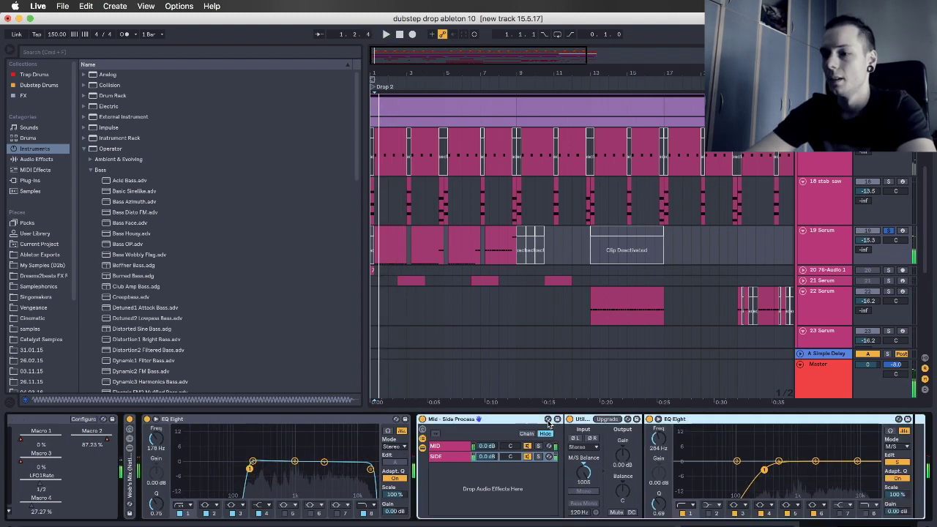
Inspect the 19 Serum track's Mid - Side Process rack and surrounding chain, and select the Serum device
{"action": "left_click", "coordinate": [518, 424]}
{"action": "scroll", "coordinate": [460, 420], "scroll_direction": "left", "scroll_amount": 3}
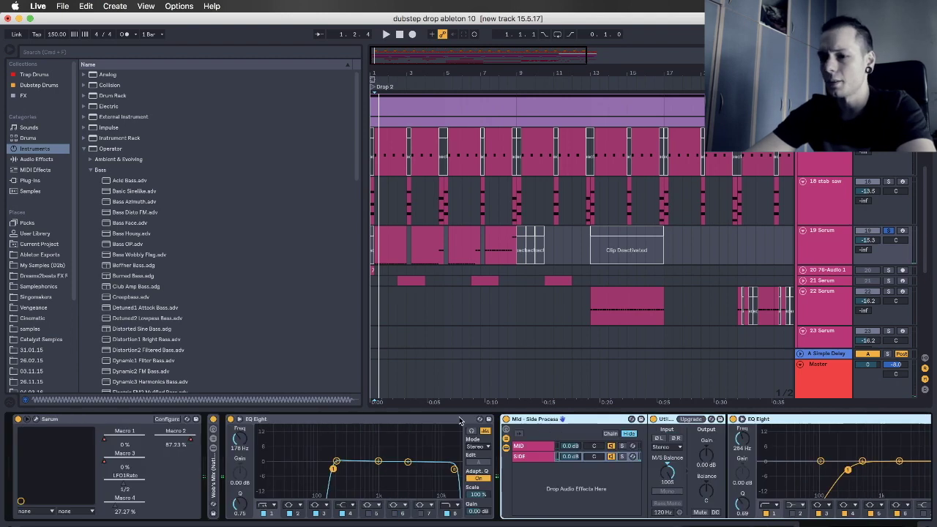
{"action": "scroll", "coordinate": [434, 425], "scroll_direction": "right", "scroll_amount": 5}
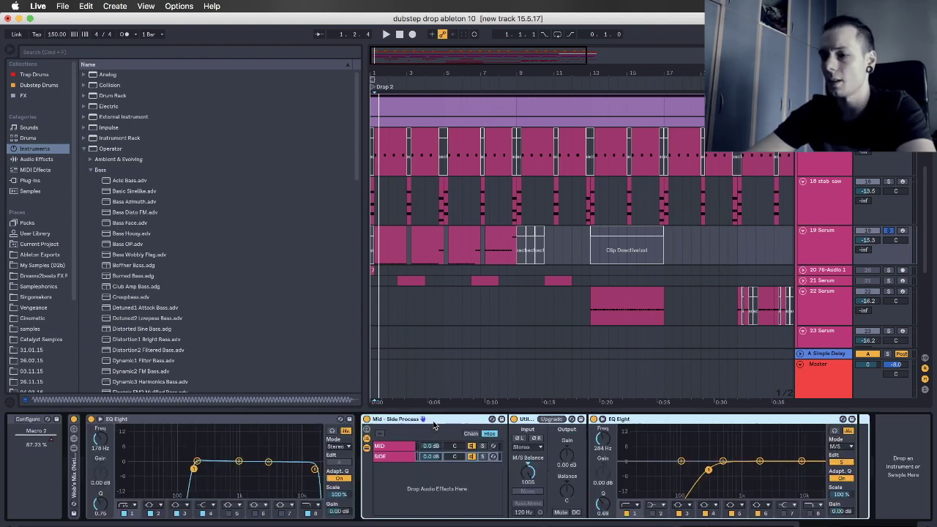
{"action": "scroll", "coordinate": [297, 451], "scroll_direction": "left", "scroll_amount": 5}
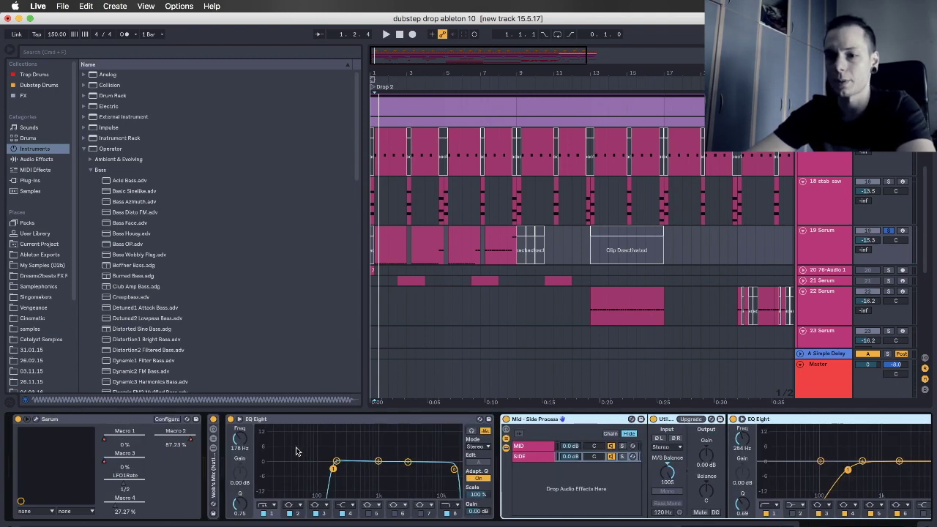
{"action": "left_click", "coordinate": [54, 420]}
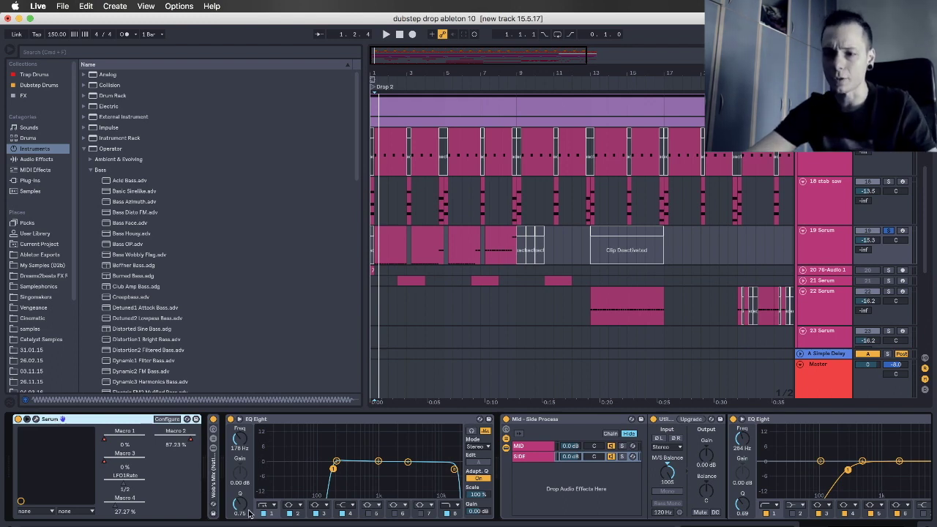
Select the collapsed mix rack after Serum on the 19 Serum track and audition the first clip through it
{"action": "left_click", "coordinate": [220, 488]}
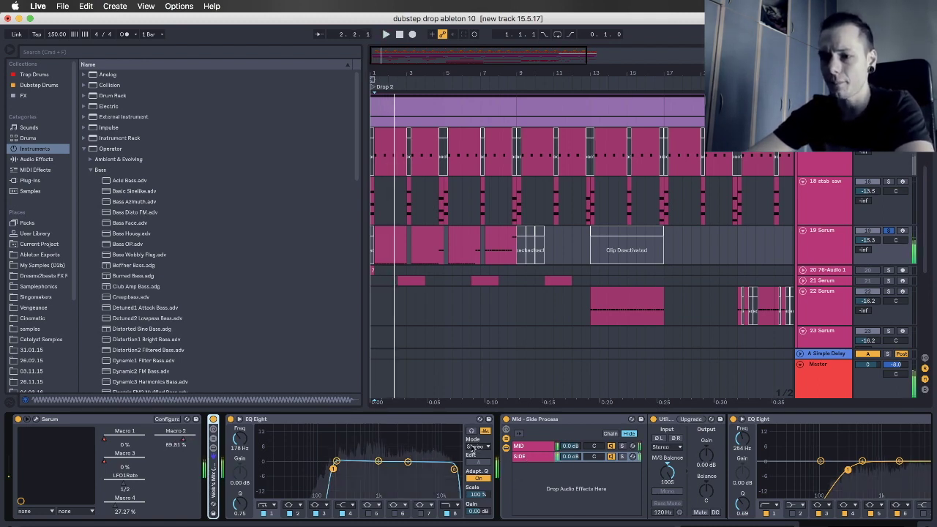
{"action": "key", "text": "space"}
{"action": "key", "text": "space"}
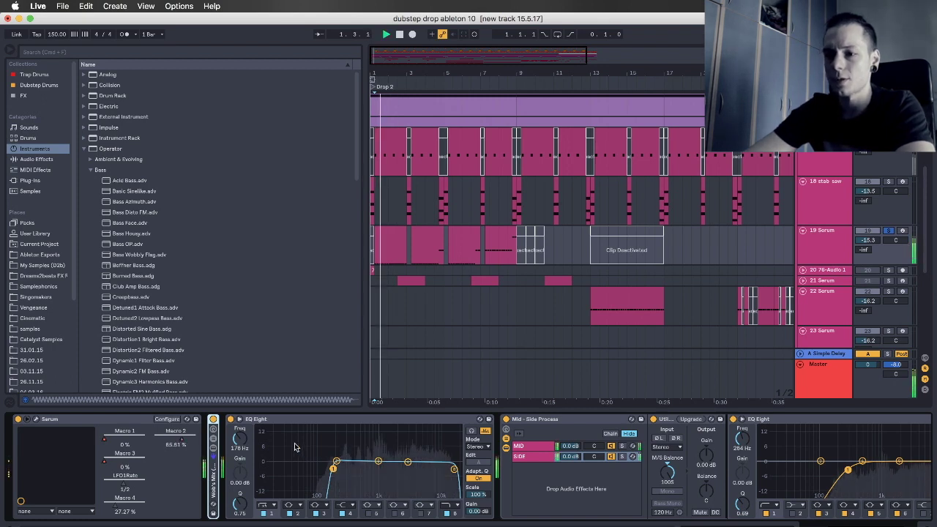
Set band 4 of the 19 Serum track's first EQ Eight to 3.03 kHz and -2.11 dB, and audition the clip
{"action": "left_click_drag", "start_coordinate": [407, 461], "coordinate": [407, 463]}
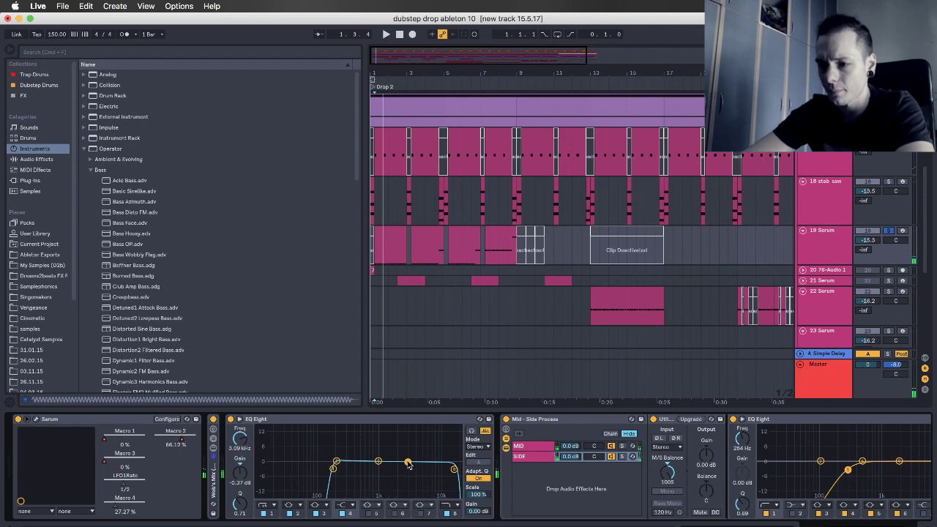
{"action": "key", "text": "space"}
{"action": "mouse_move", "coordinate": [408, 466]}
{"action": "left_mouse_down"}
{"action": "mouse_move", "coordinate": [406, 456]}
{"action": "mouse_move", "coordinate": [408, 467]}
{"action": "left_mouse_up"}
{"action": "key", "text": "space"}
{"action": "key", "text": "space"}
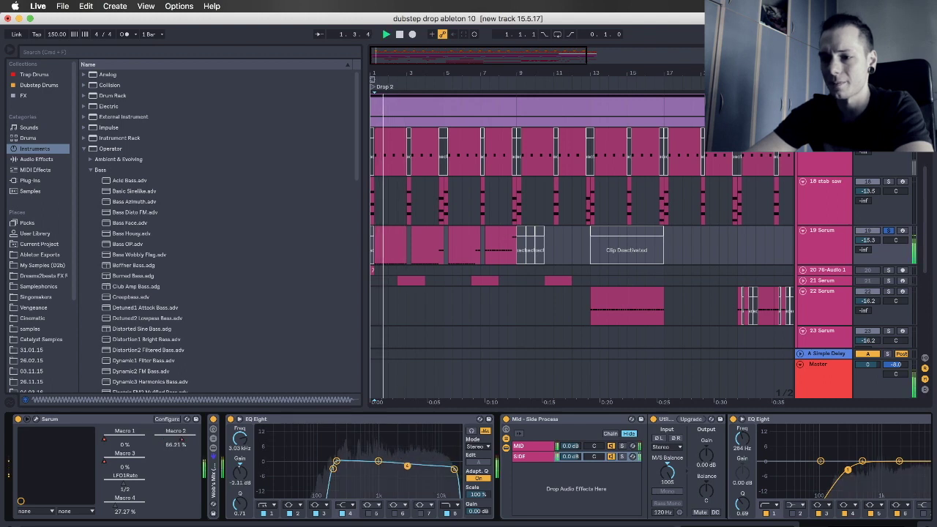
{"action": "key", "text": "space"}
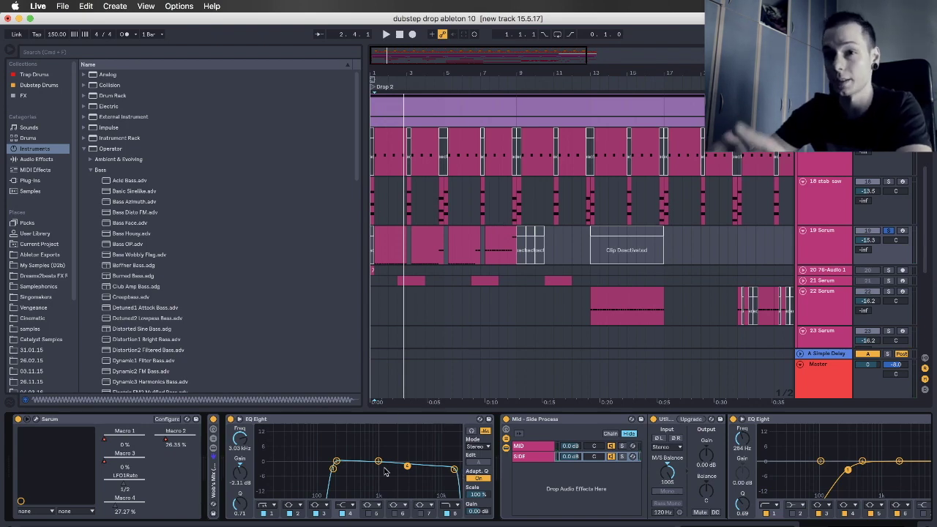
Select the 19 Serum track's Mid - Side Process rack and audition the clip through it
{"action": "scroll", "coordinate": [439, 439], "scroll_direction": "right", "scroll_amount": 3}
{"action": "left_click", "coordinate": [423, 420]}
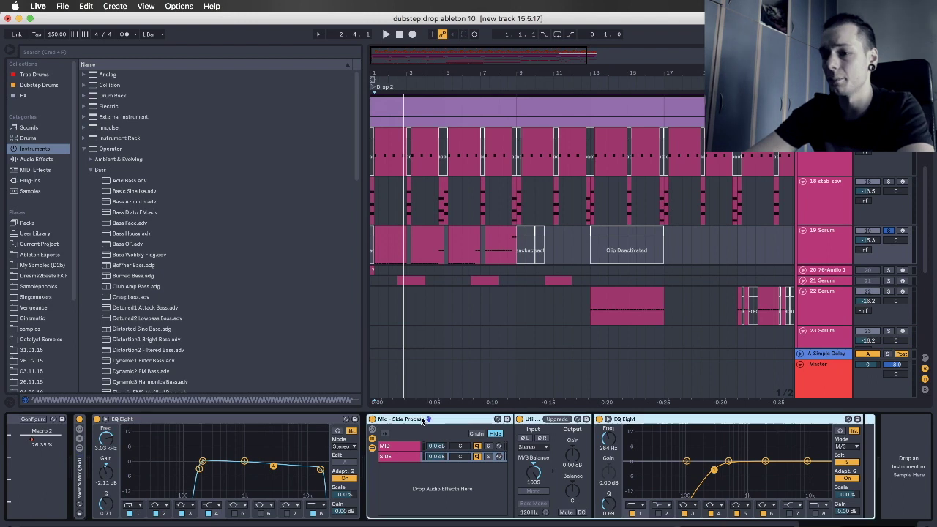
{"action": "scroll", "coordinate": [415, 421], "scroll_direction": "right", "scroll_amount": 1}
{"action": "key", "text": "space"}
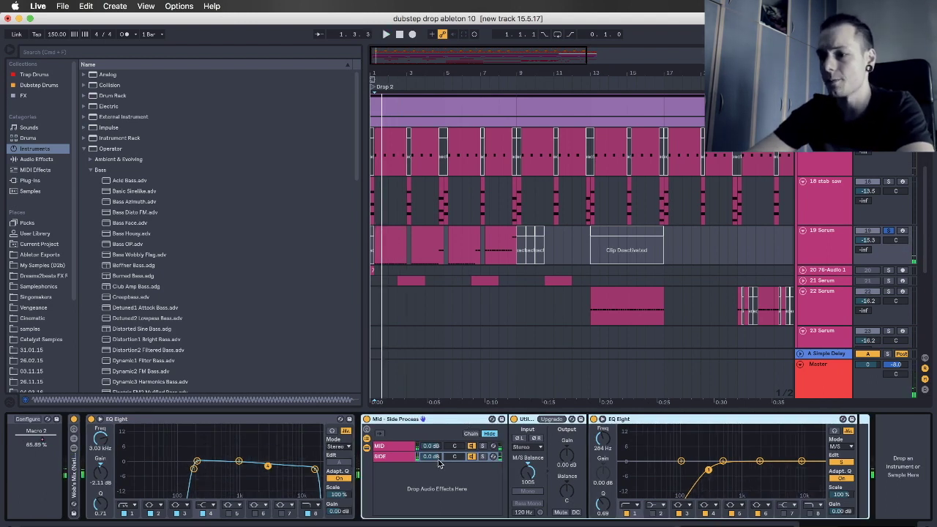
Compare the devices in the MID and SIDE chains while auditioning, and select the SIDE chain's EQ Eight
{"action": "left_click", "coordinate": [396, 457]}
{"action": "left_click", "coordinate": [395, 446]}
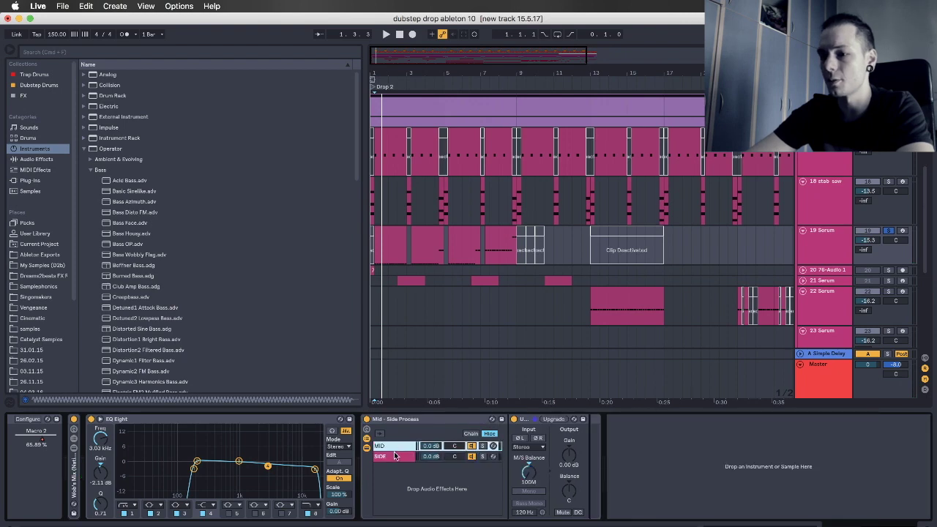
{"action": "left_click", "coordinate": [395, 456]}
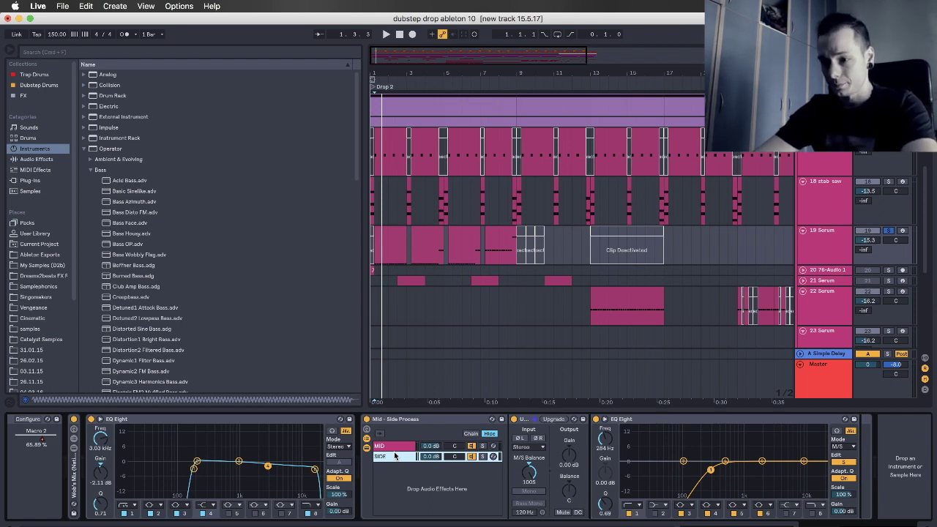
{"action": "key", "text": "space"}
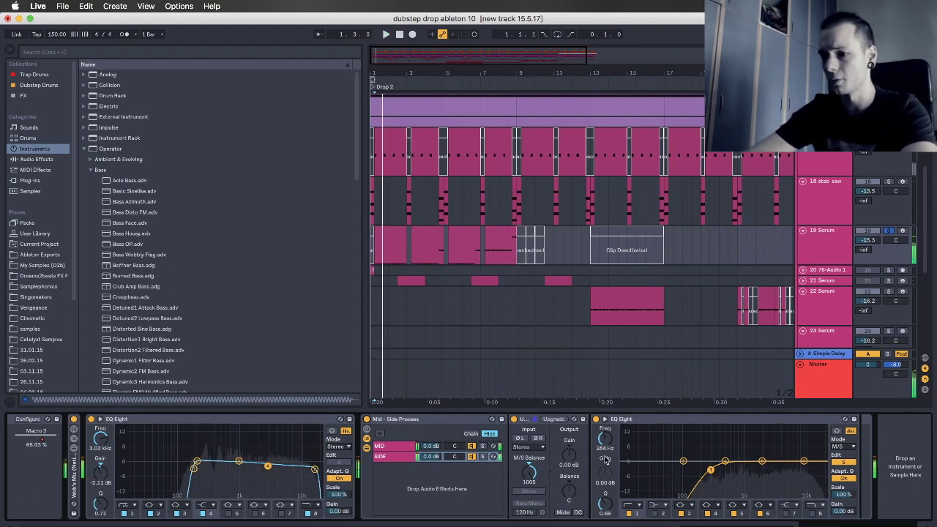
{"action": "left_click", "coordinate": [675, 421]}
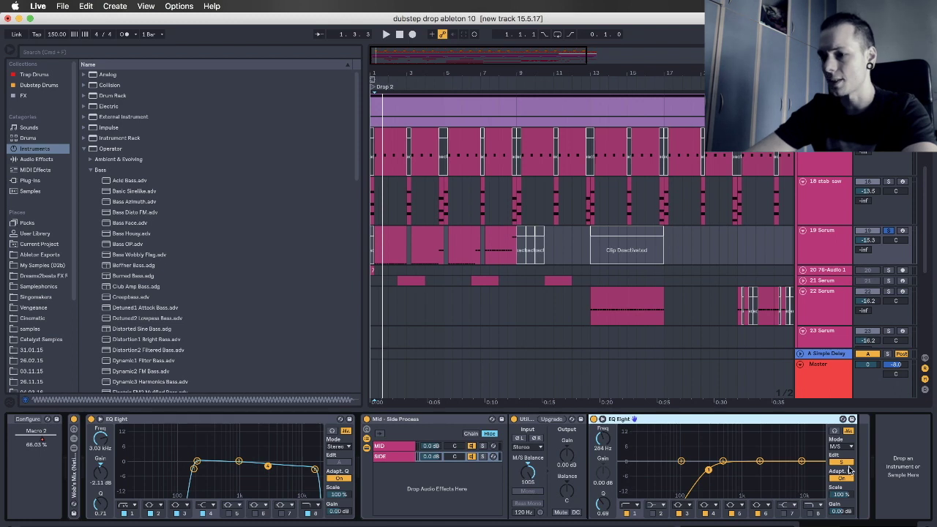
Solo the SIDE chain of the Mid - Side Process rack, audition the clip, and turn the chain's solo off
{"action": "left_click", "coordinate": [393, 458]}
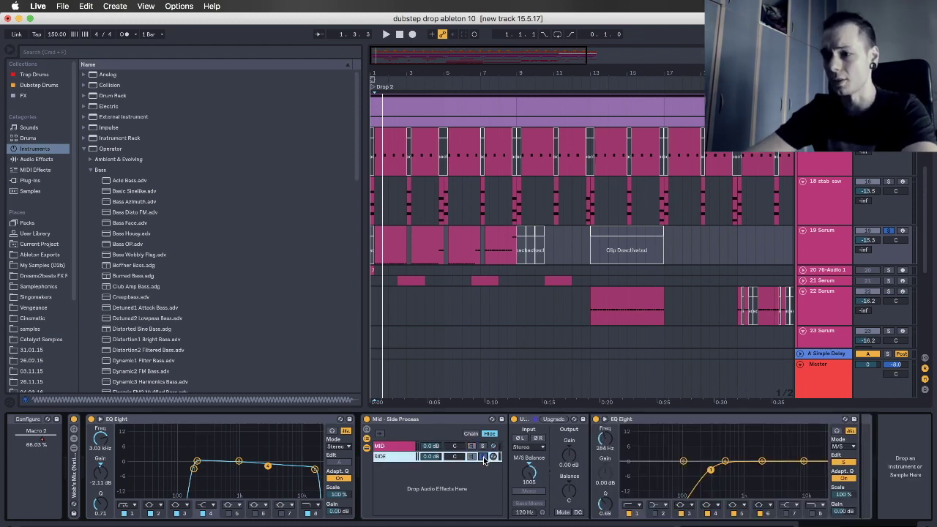
{"action": "key", "text": "space"}
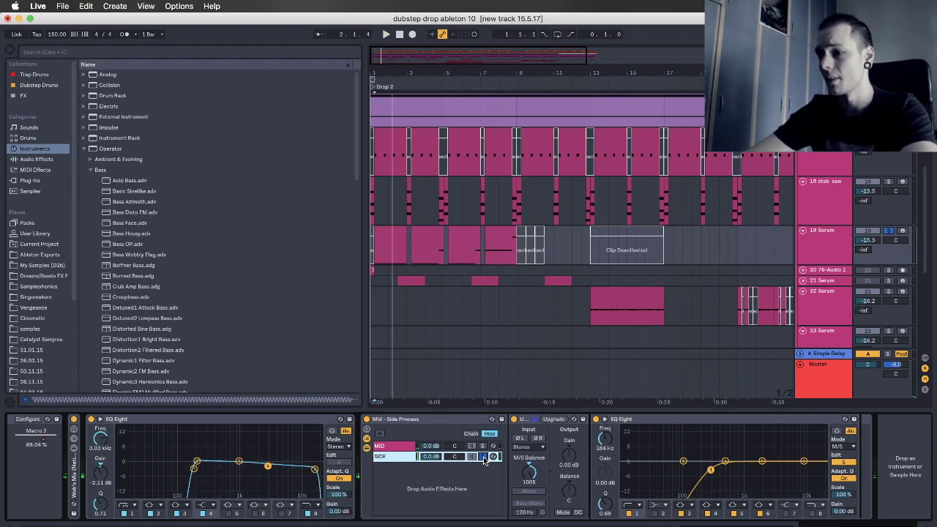
{"action": "key", "text": "space"}
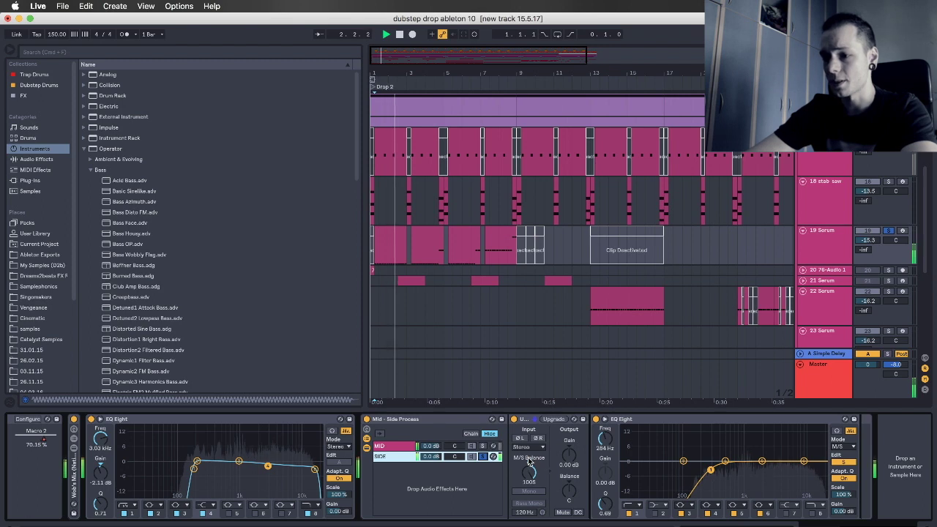
{"action": "key", "text": "space"}
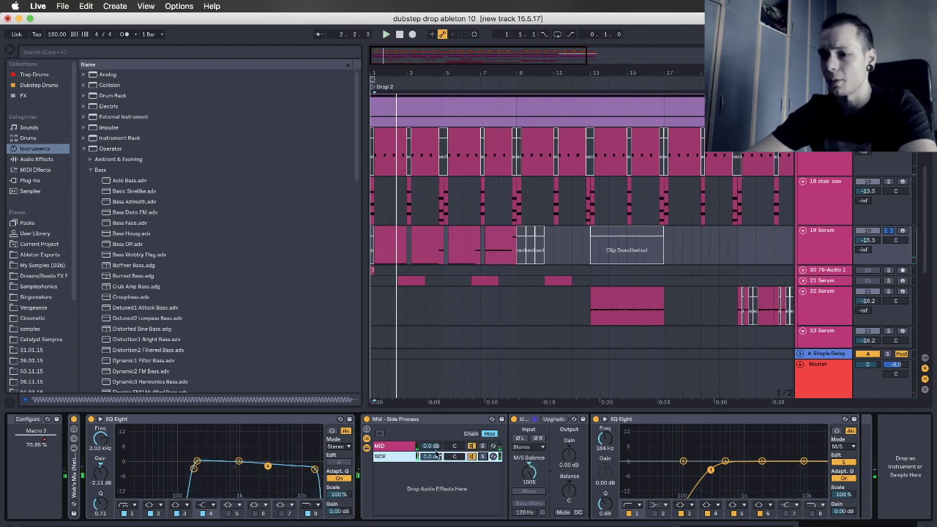
Try lowering the MID chain's volume to -0.2 dB, reset it to 0.0 dB, and compare the MID and SIDE volume controls
{"action": "left_click_drag", "start_coordinate": [430, 445], "coordinate": [431, 448]}
{"action": "double_click", "coordinate": [433, 448]}
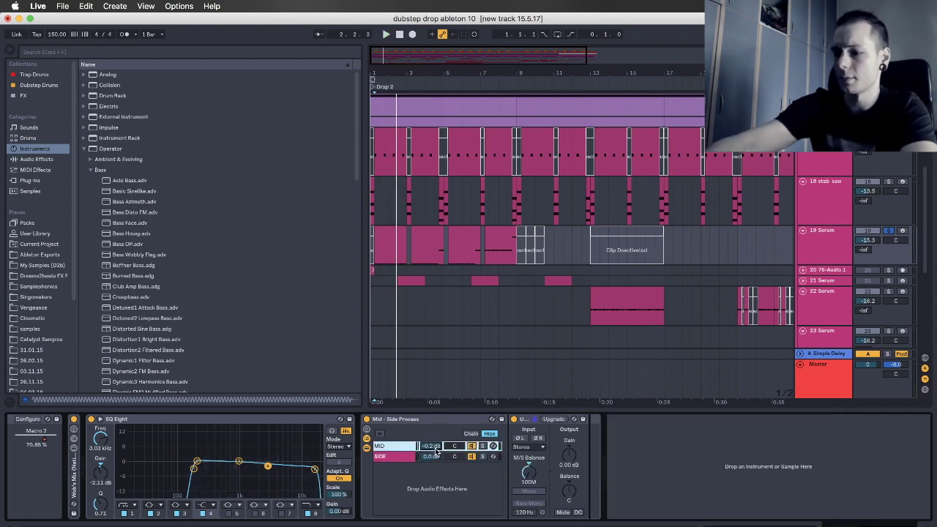
{"action": "left_click", "coordinate": [408, 466]}
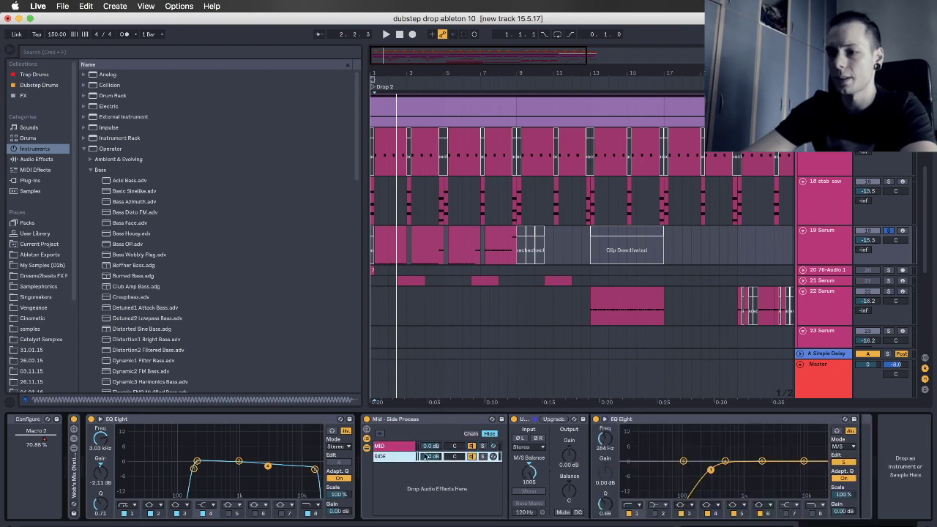
{"action": "left_click", "coordinate": [430, 448]}
{"action": "left_click", "coordinate": [428, 458]}
{"action": "left_click", "coordinate": [429, 447]}
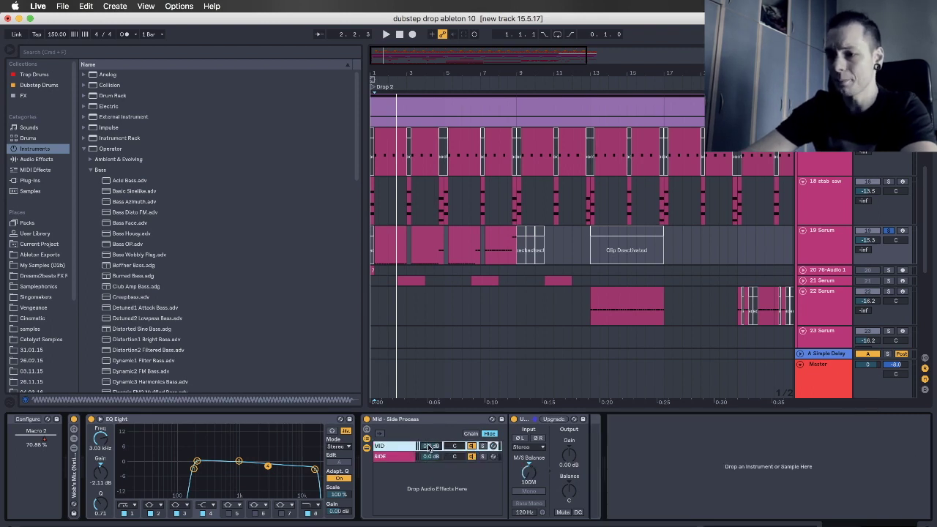
{"action": "left_click", "coordinate": [428, 458]}
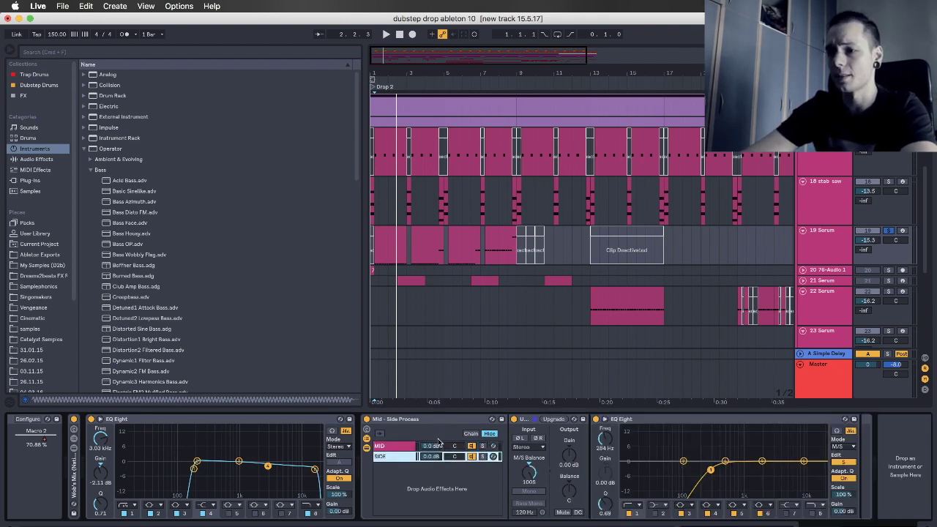
{"action": "left_click", "coordinate": [438, 446]}
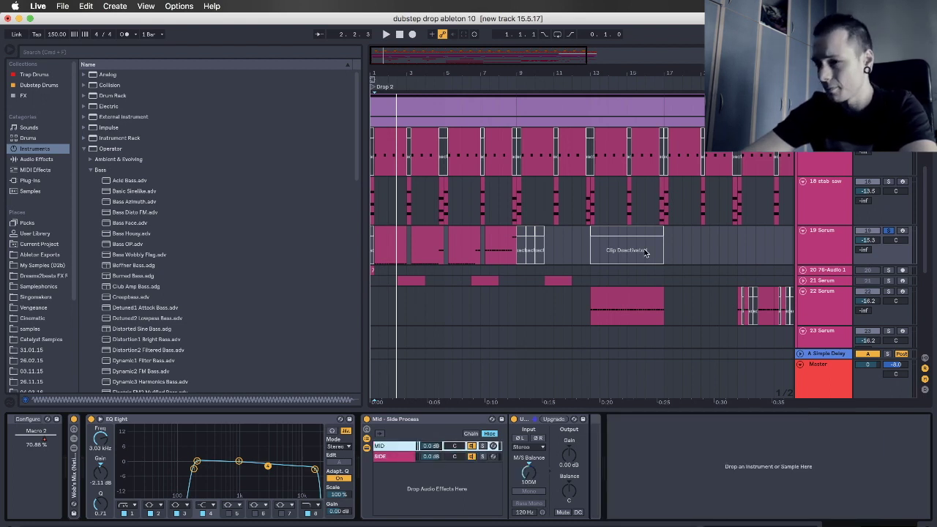
Audition the 19 Serum track once more and turn off its solo
{"action": "scroll", "coordinate": [644, 251], "scroll_direction": "down", "scroll_amount": 2}
{"action": "key", "text": "space"}
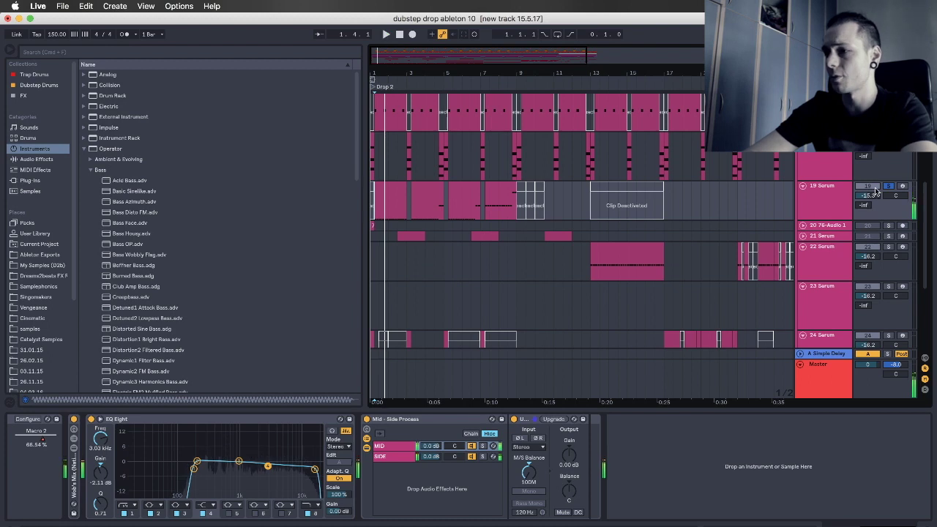
{"action": "scroll", "coordinate": [395, 300], "scroll_direction": "down", "scroll_amount": 2}
Select the 24 Serum track, solo it, and play its first short clip
{"action": "left_click", "coordinate": [395, 300]}
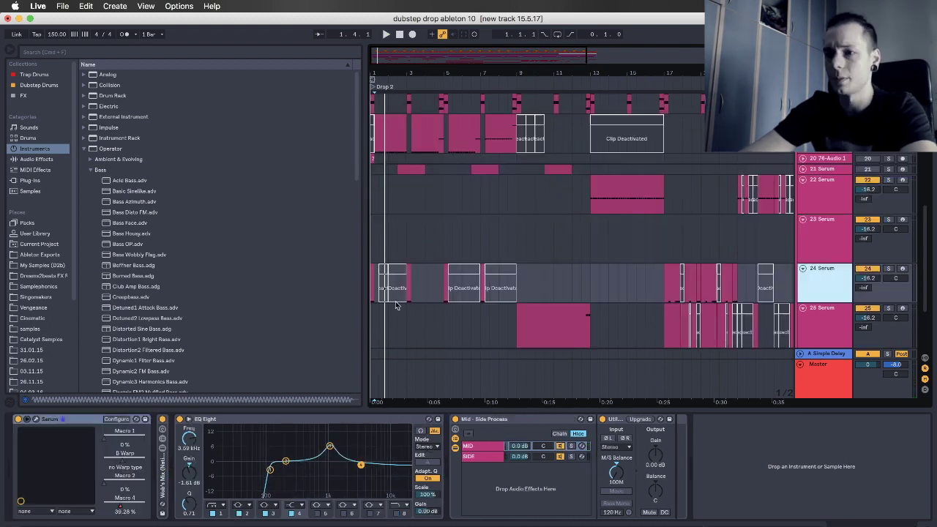
{"action": "key", "text": "space"}
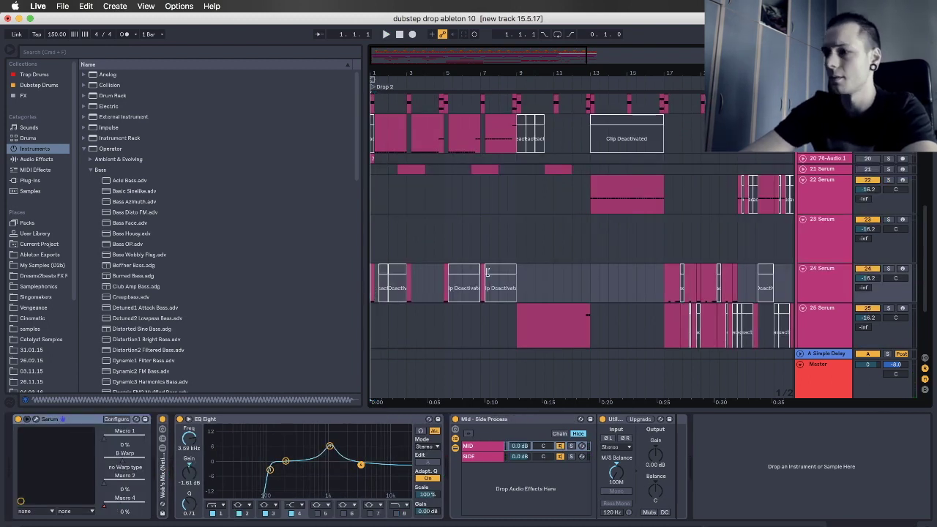
{"action": "left_click", "coordinate": [888, 270]}
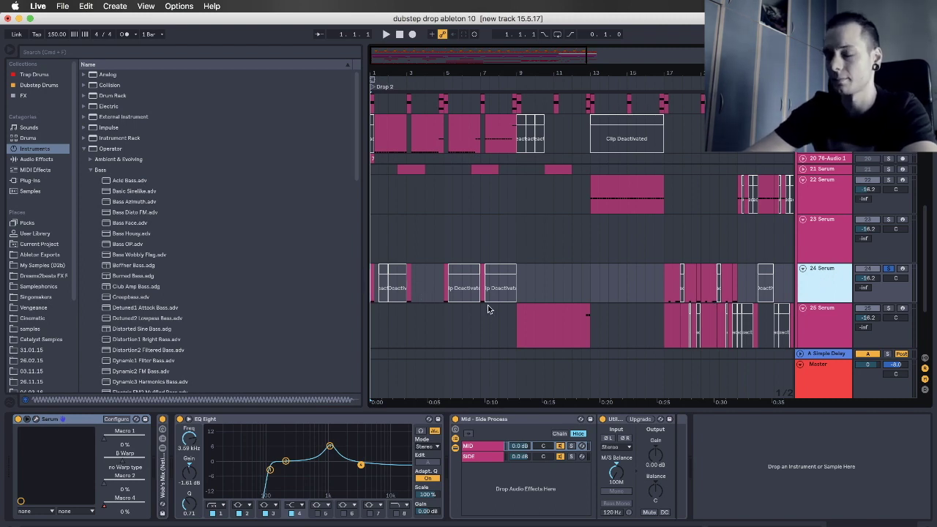
{"action": "left_click", "coordinate": [374, 292]}
{"action": "key", "text": "space"}
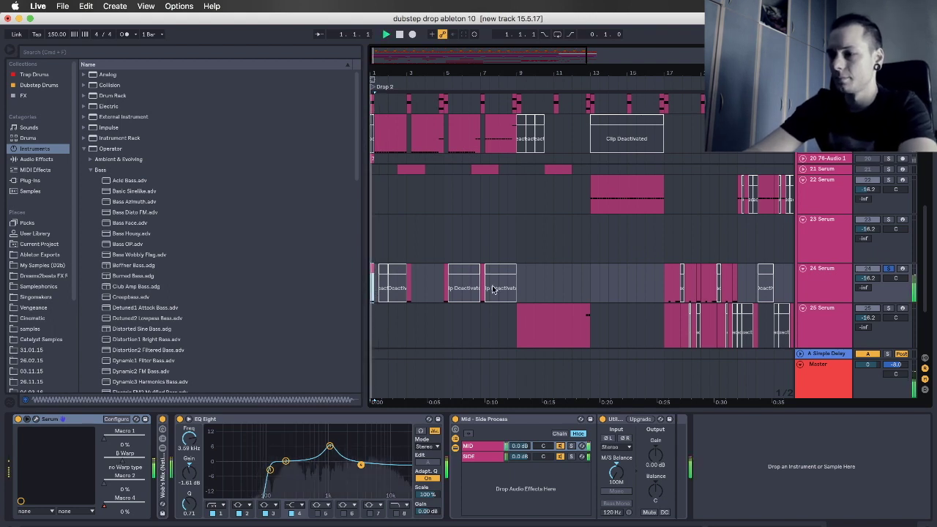
{"action": "key", "text": "space"}
Play the 24 Serum track's short clips around bars 3 and 5
{"action": "left_click", "coordinate": [405, 287]}
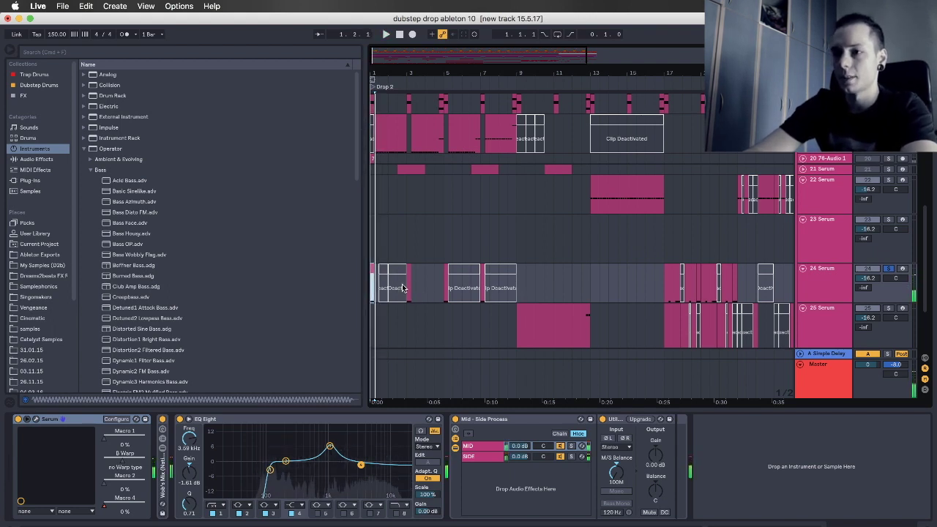
{"action": "key", "text": "space"}
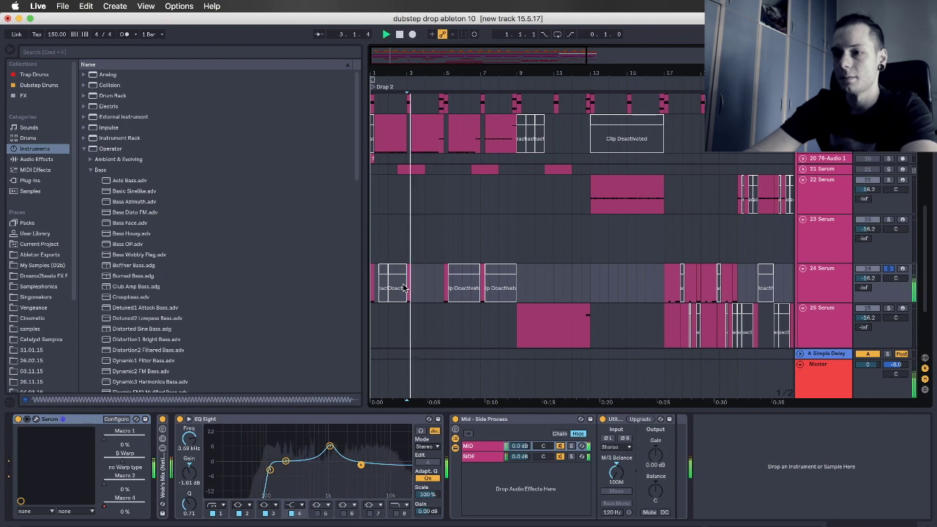
{"action": "key", "text": "space"}
{"action": "left_click", "coordinate": [445, 280]}
{"action": "key", "text": "space"}
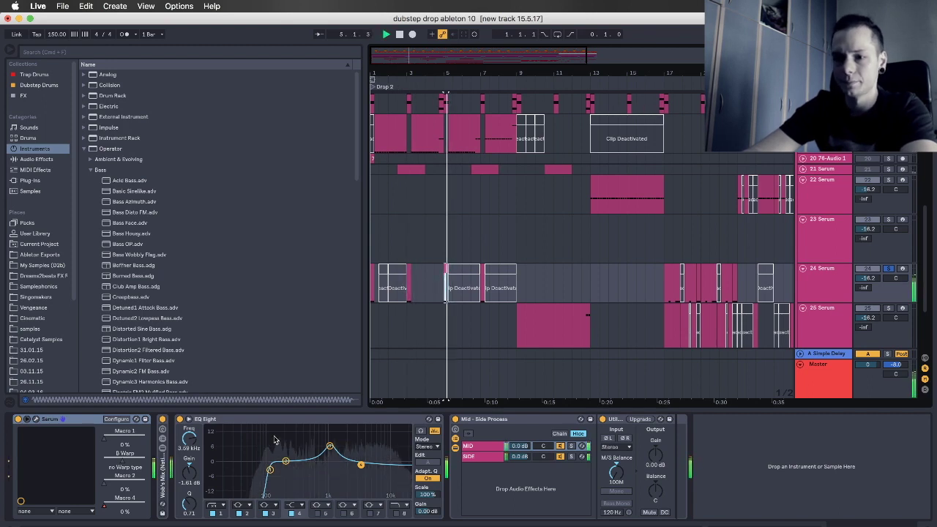
{"action": "key", "text": "space"}
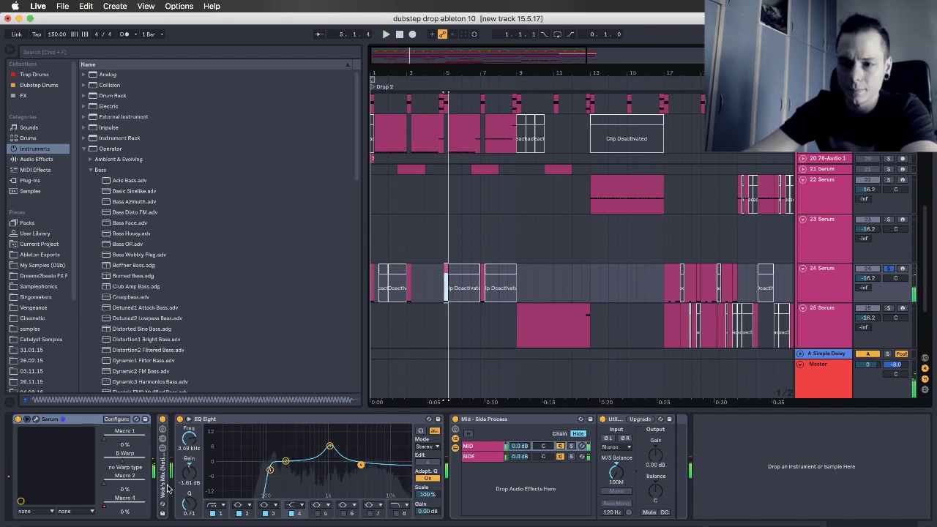
Select the 24 Serum track's Serum device and the collapsed mix rack after it, and audition the bar 5 clip
{"action": "left_click", "coordinate": [85, 421]}
{"action": "left_click", "coordinate": [164, 479]}
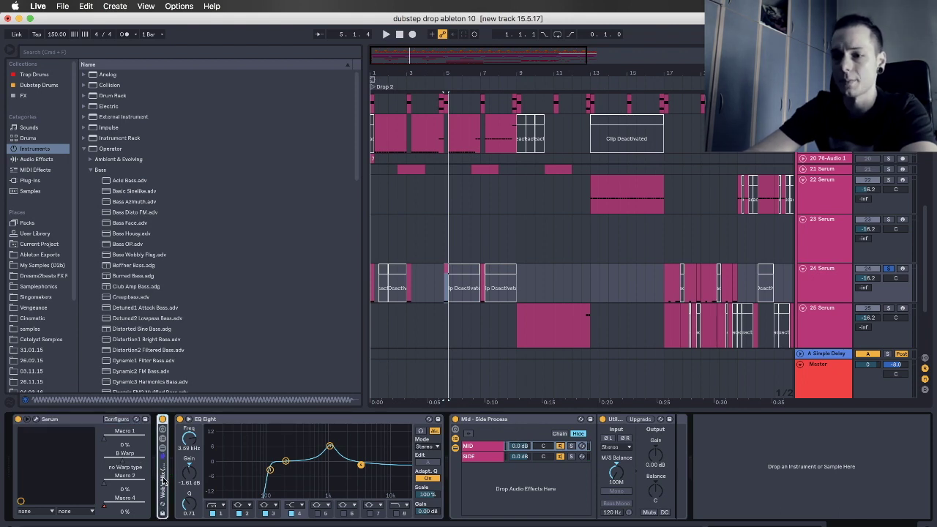
{"action": "key", "text": "space"}
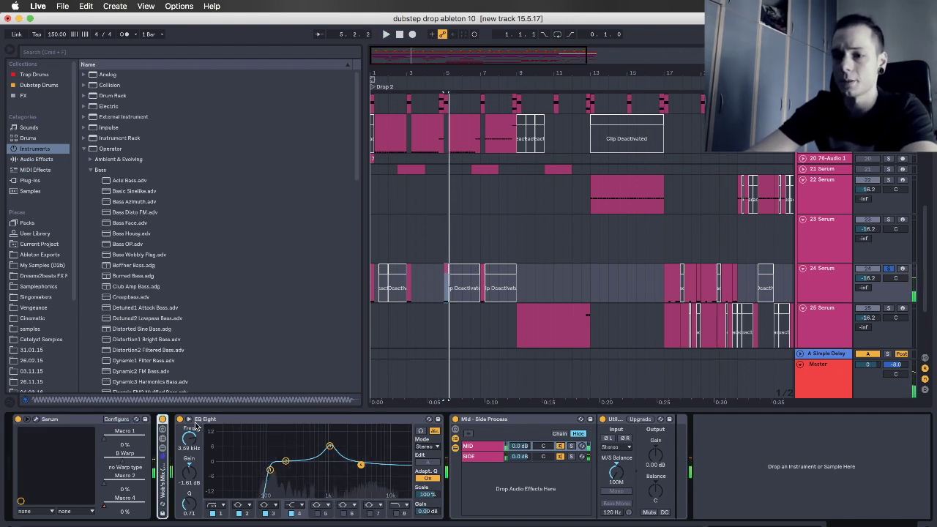
Reshape band 3's boost around 1.2 kHz and set band 4's gain to -1.86 dB in the 24 Serum track's EQ Eight
{"action": "left_click", "coordinate": [329, 446]}
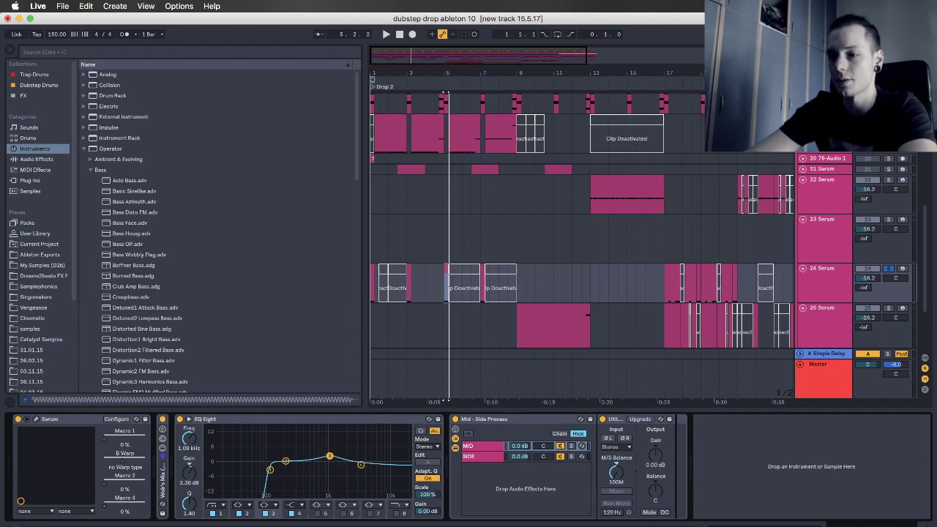
{"action": "mouse_move", "coordinate": [329, 455]}
{"action": "left_mouse_down"}
{"action": "mouse_move", "coordinate": [332, 441]}
{"action": "mouse_move", "coordinate": [329, 483]}
{"action": "mouse_move", "coordinate": [331, 446]}
{"action": "left_mouse_up"}
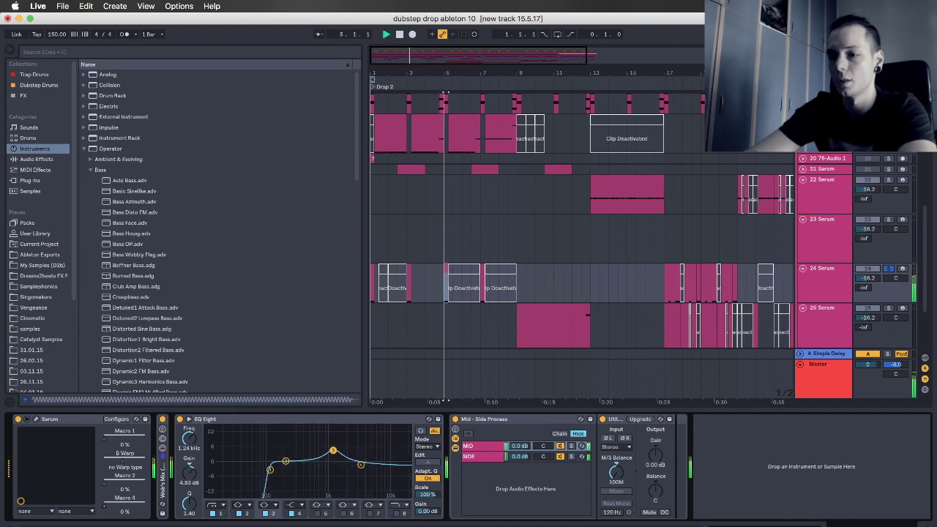
{"action": "left_click", "coordinate": [360, 465]}
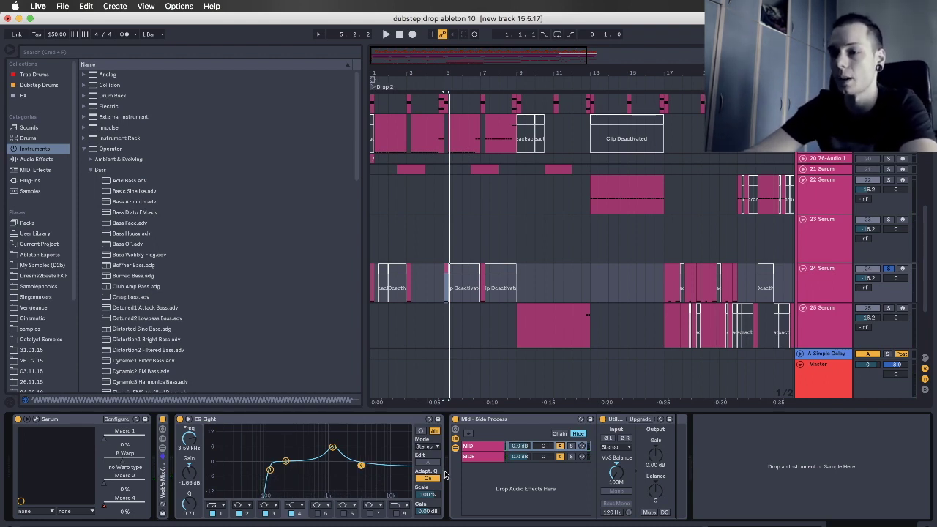
Audition the 24 Serum track's bar 5 clip and select the Mid - Side Process rack with its SIDE chain
{"action": "left_click", "coordinate": [472, 422]}
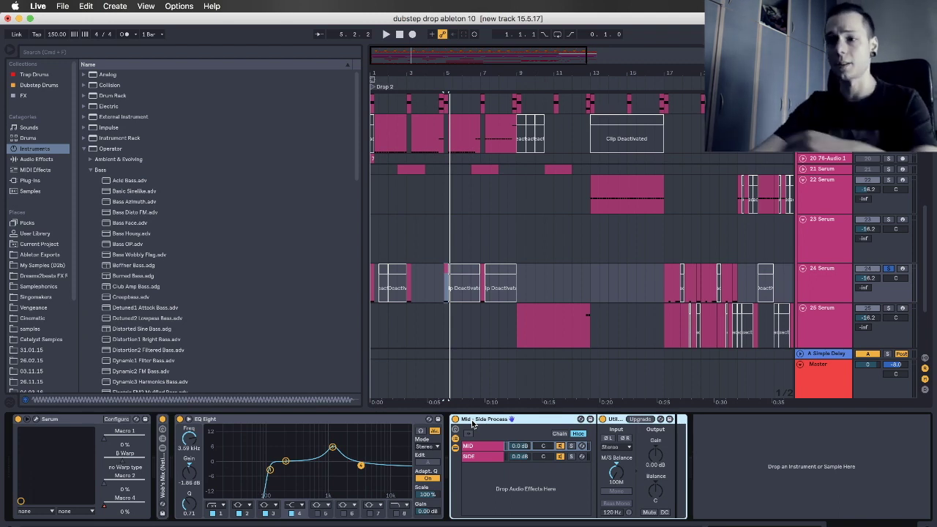
{"action": "key", "text": "space"}
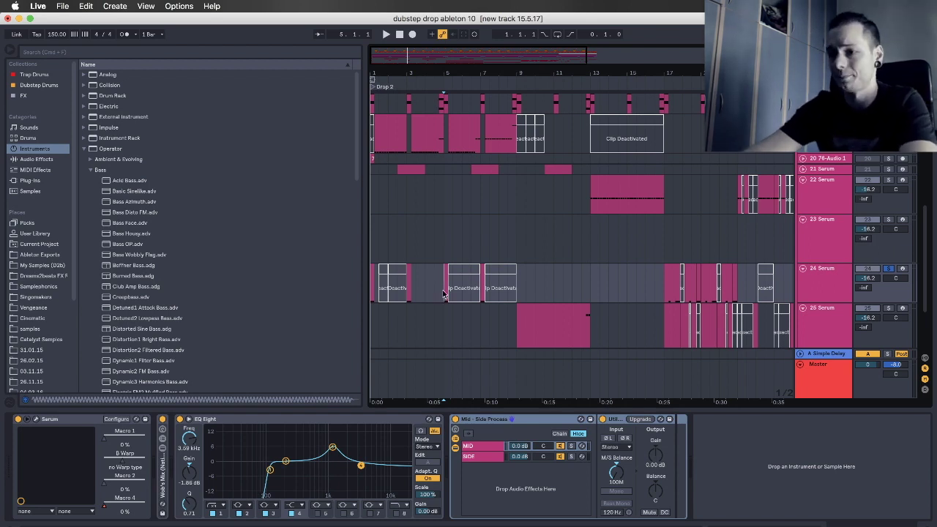
{"action": "key", "text": "space"}
{"action": "scroll", "coordinate": [486, 292], "scroll_direction": "down", "scroll_amount": 2}
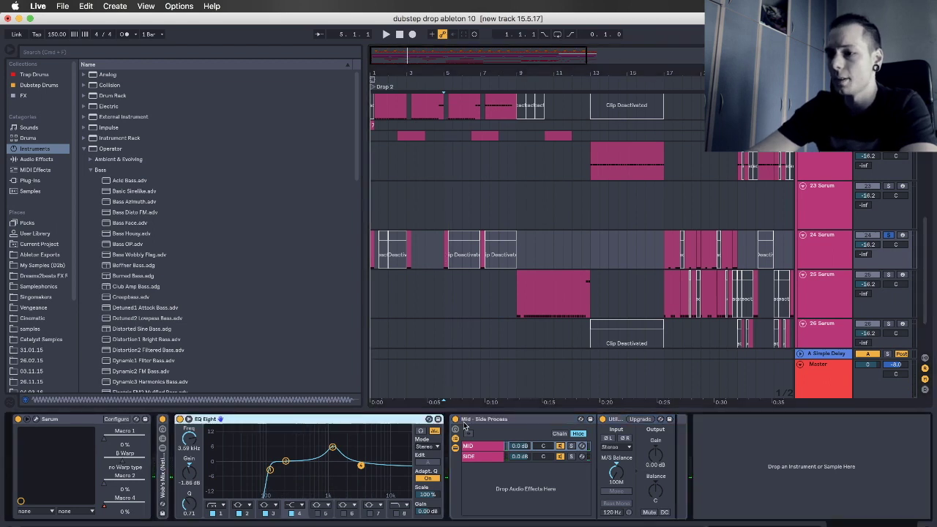
{"action": "left_click", "coordinate": [495, 427]}
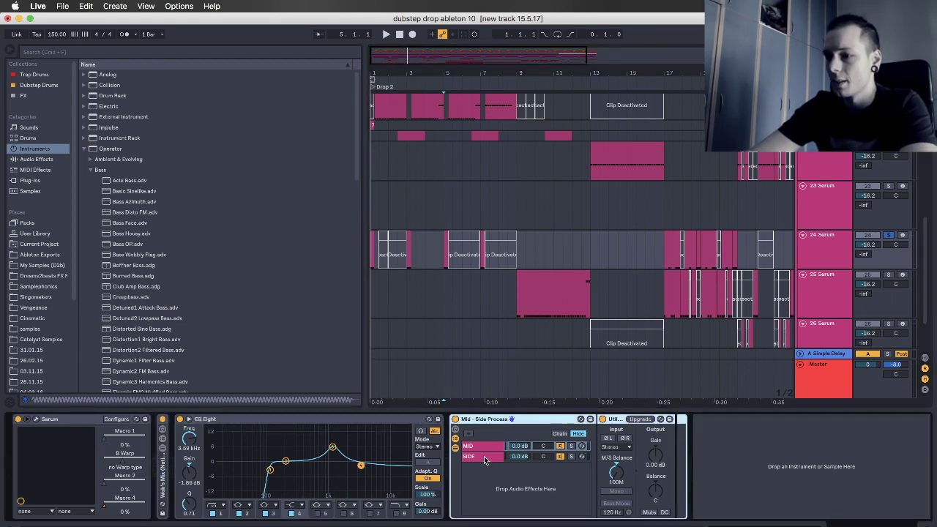
{"action": "left_click", "coordinate": [479, 457]}
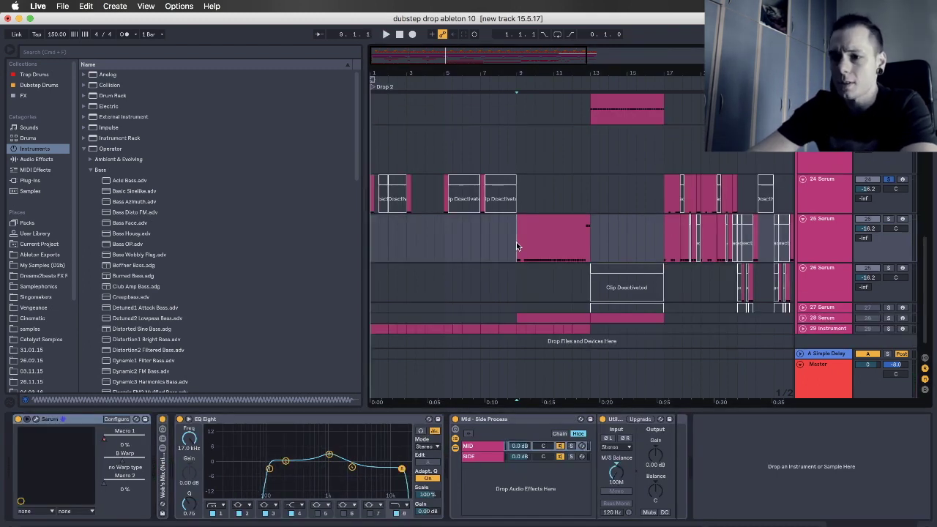
Solo the 25 Serum track, play its long clip from bar 9, and select its Mid - Side Process rack
{"action": "scroll", "coordinate": [516, 246], "scroll_direction": "down", "scroll_amount": 1}
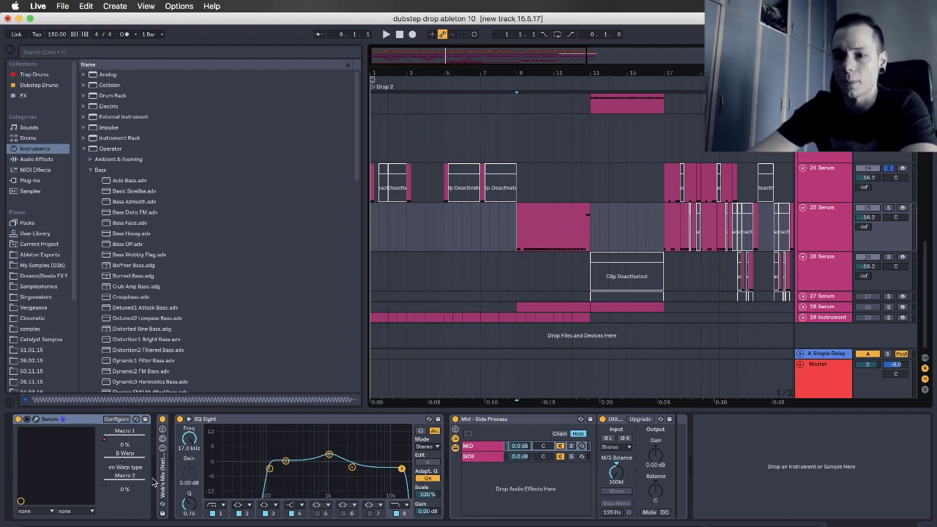
{"action": "key", "text": "space"}
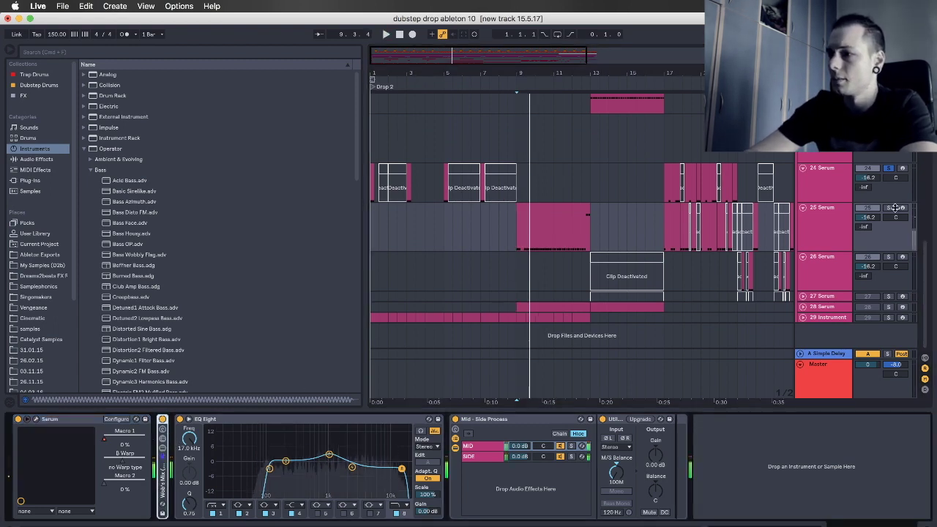
{"action": "left_click", "coordinate": [891, 207]}
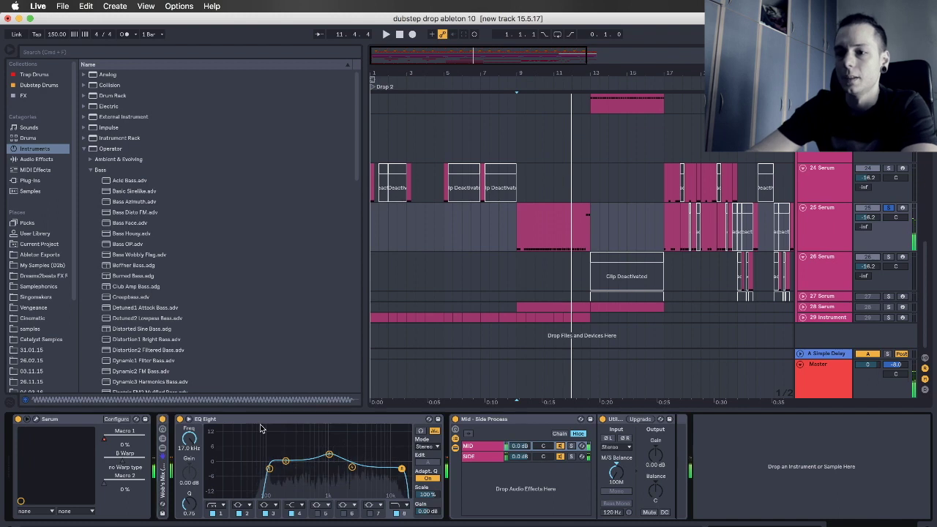
{"action": "left_click", "coordinate": [488, 424]}
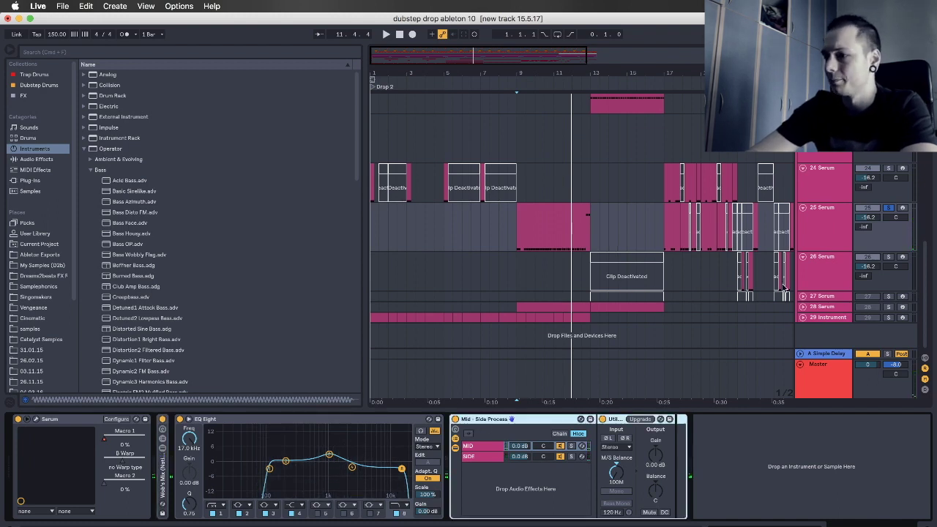
Select the 26 Serum track, then play the 25 Serum track's short clip just before bar 22
{"action": "left_click", "coordinate": [839, 266]}
{"action": "left_click", "coordinate": [734, 276]}
{"action": "scroll", "coordinate": [733, 275], "scroll_direction": "right", "scroll_amount": 7}
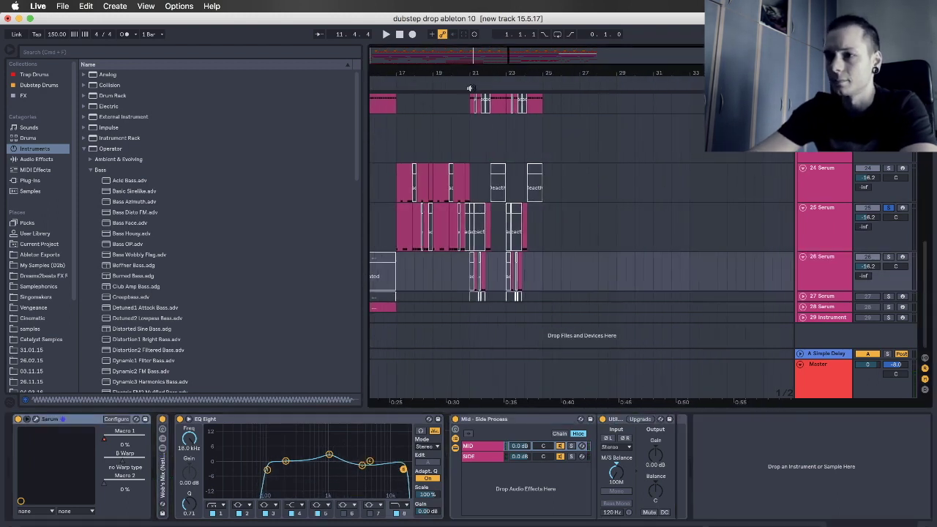
{"action": "left_click_drag", "start_coordinate": [453, 73], "coordinate": [481, 76]}
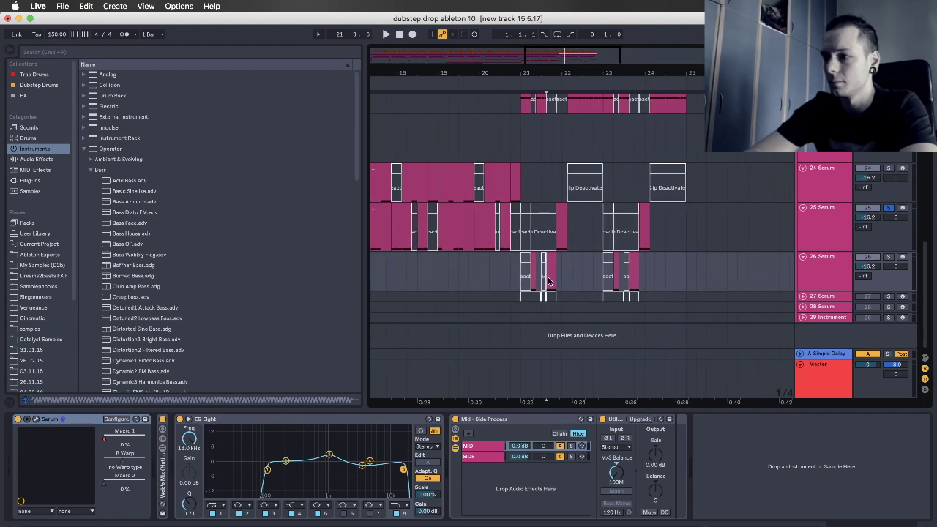
{"action": "left_click", "coordinate": [562, 225]}
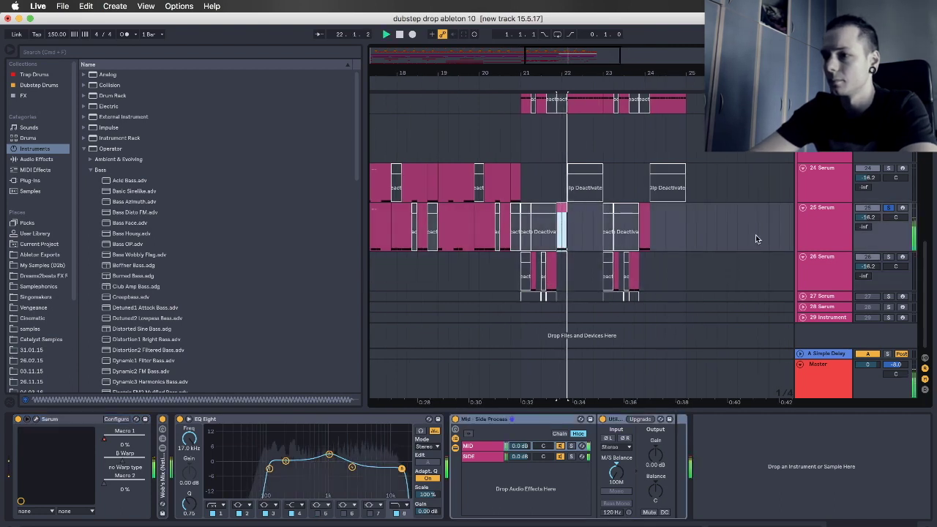
Solo the 26 Serum track and play its short clip in the second half of bar 21
{"action": "left_click", "coordinate": [550, 272]}
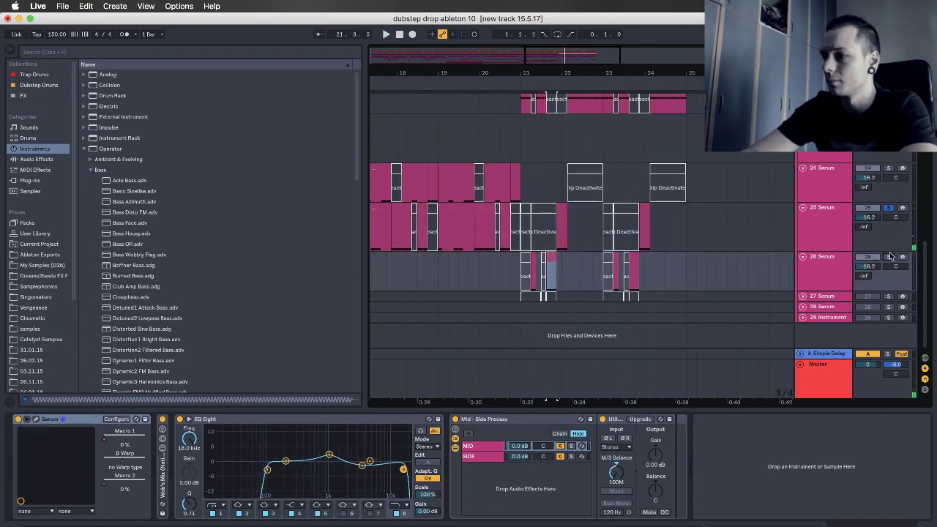
{"action": "left_click", "coordinate": [887, 256]}
{"action": "key", "text": "space"}
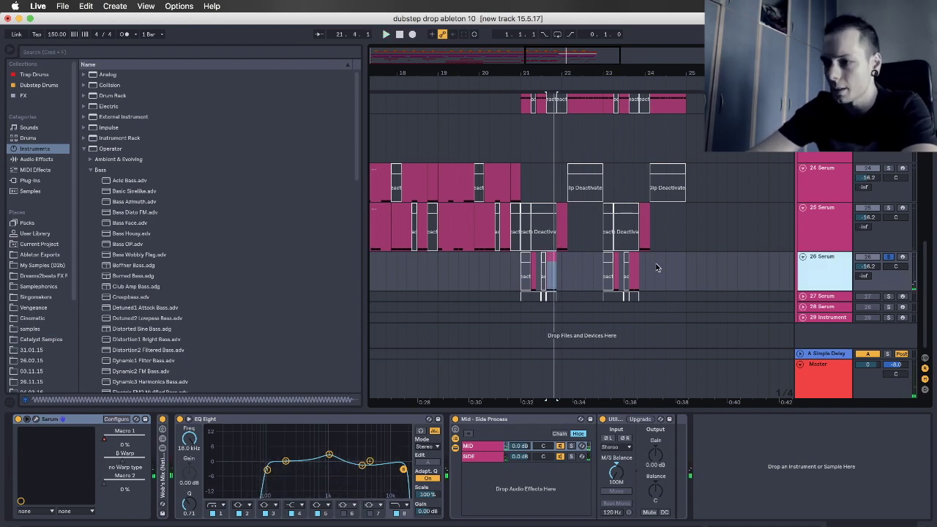
{"action": "scroll", "coordinate": [567, 267], "scroll_direction": "left", "scroll_amount": 1}
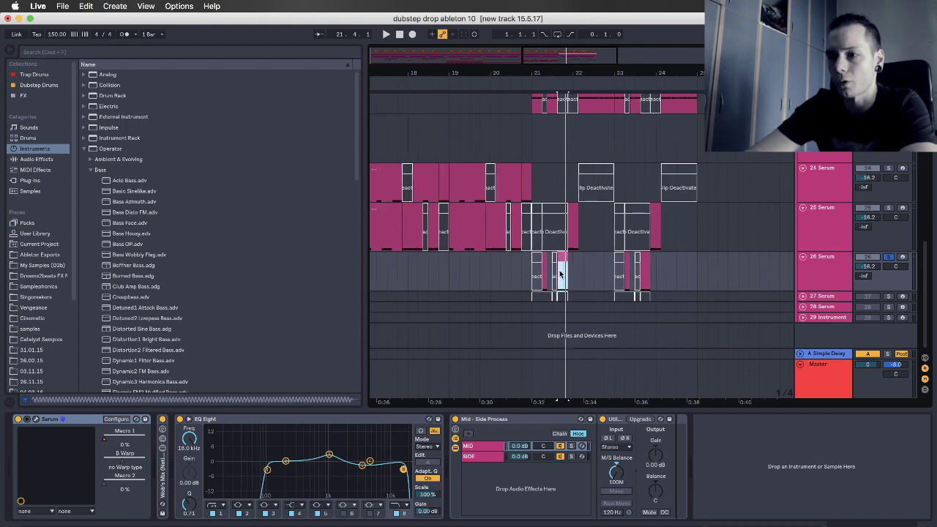
{"action": "left_click", "coordinate": [554, 283]}
{"action": "left_click_drag", "start_coordinate": [561, 72], "coordinate": [538, 71]}
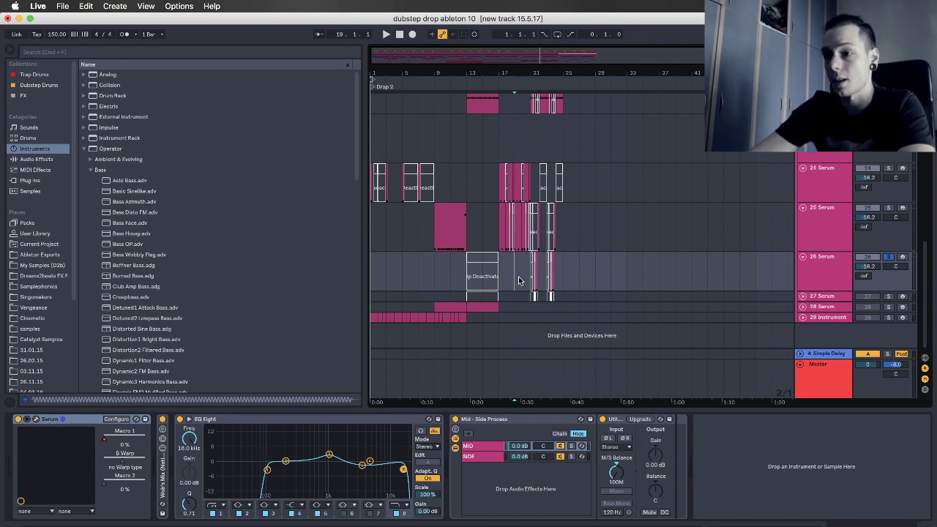
Select the 26 Serum track's short bar 21 clip again and replay it
{"action": "scroll", "coordinate": [525, 69], "scroll_direction": "up", "scroll_amount": 5}
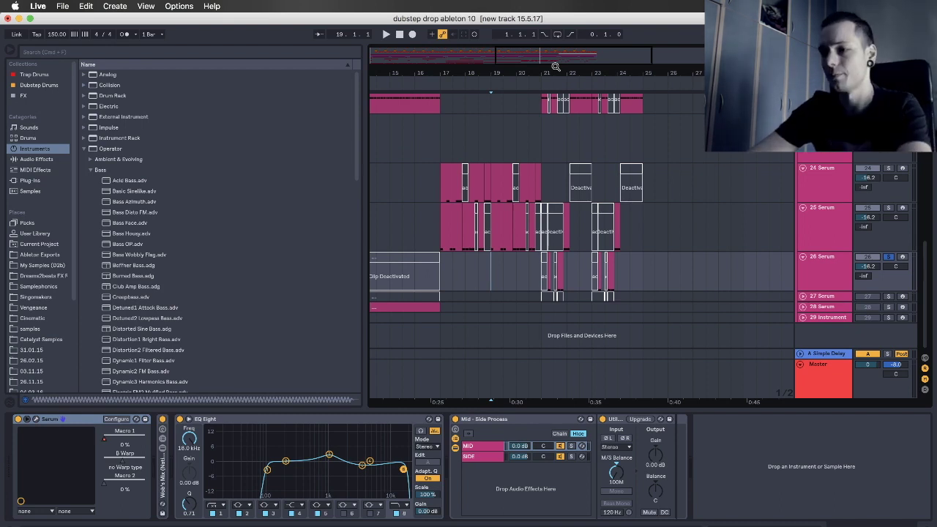
{"action": "left_click", "coordinate": [561, 258]}
{"action": "key", "text": "space"}
{"action": "key", "text": "space"}
{"action": "key", "text": "space"}
{"action": "key", "text": "space"}
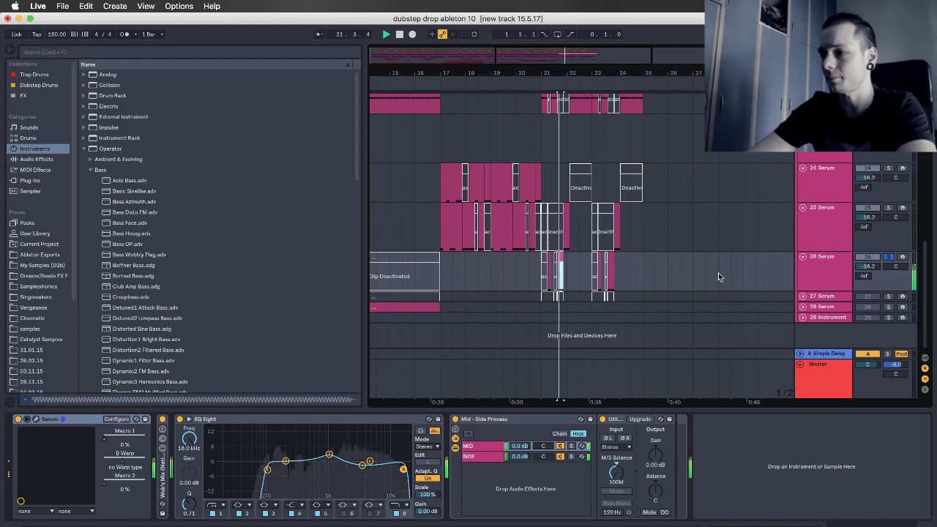
Select the 14 Group track, solo it, and play the arrangement from bar 1
{"action": "scroll", "coordinate": [593, 282], "scroll_direction": "left", "scroll_amount": 1}
{"action": "scroll", "coordinate": [593, 282], "scroll_direction": "left", "scroll_amount": 5}
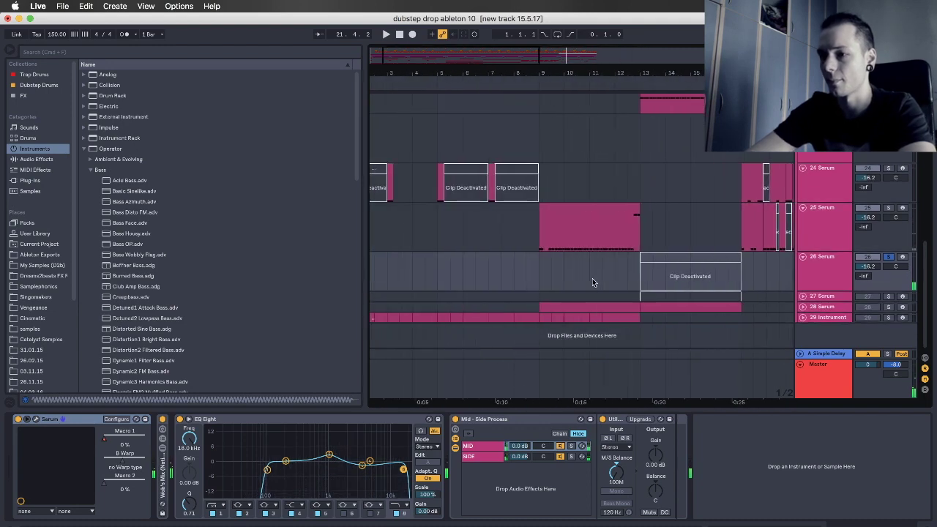
{"action": "left_click_drag", "start_coordinate": [589, 70], "coordinate": [446, 44]}
{"action": "scroll", "coordinate": [472, 180], "scroll_direction": "up", "scroll_amount": 10}
{"action": "scroll", "coordinate": [471, 182], "scroll_direction": "up", "scroll_amount": 3}
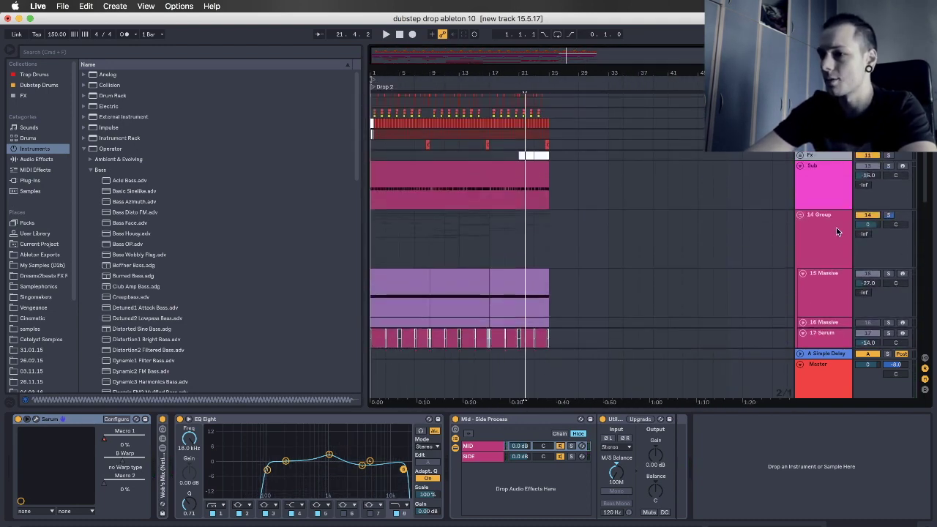
{"action": "left_click", "coordinate": [812, 242]}
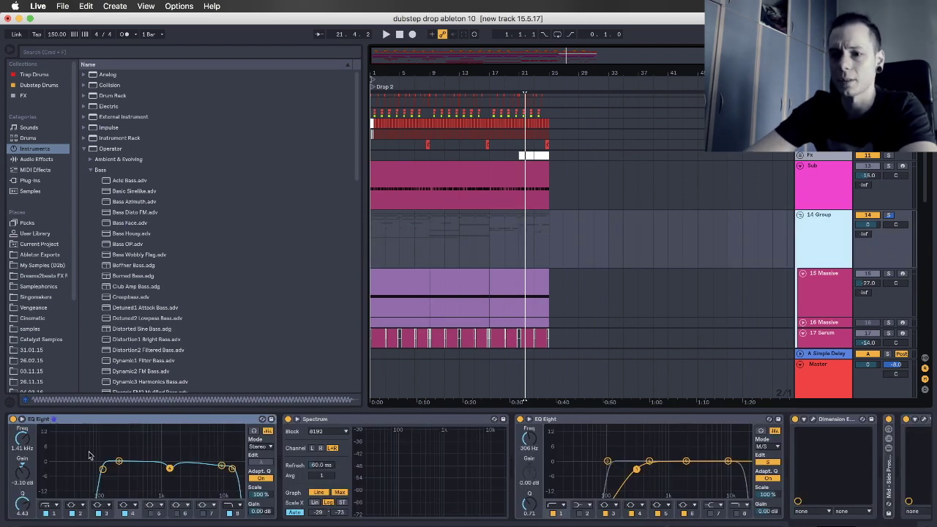
{"action": "left_click", "coordinate": [370, 249]}
{"action": "key", "text": "space"}
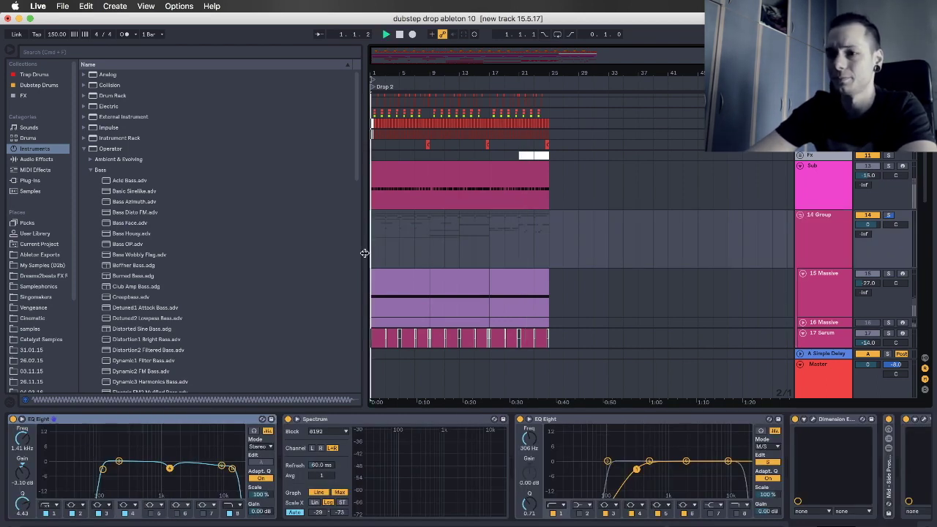
{"action": "left_click", "coordinate": [888, 215]}
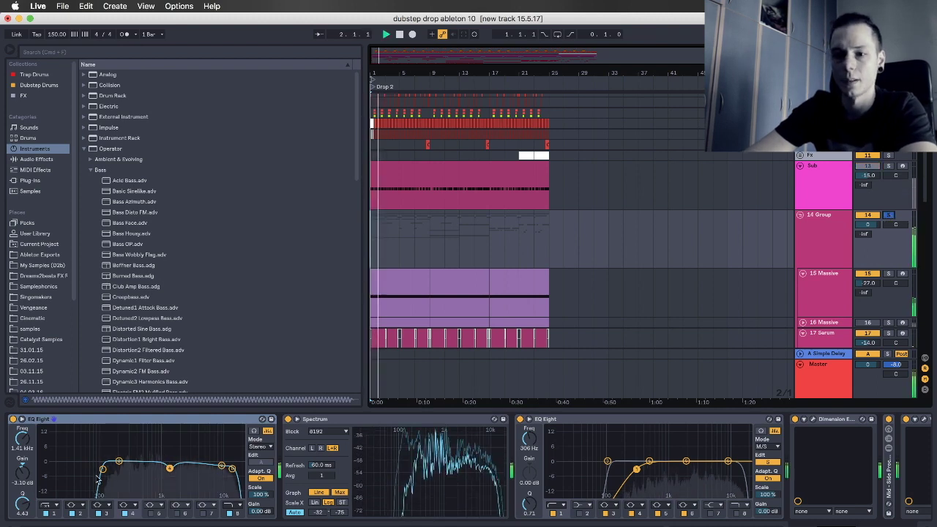
Move the low cut in the 14 Group's first EQ Eight to 124 Hz and stop playback
{"action": "left_click_drag", "start_coordinate": [102, 469], "coordinate": [107, 469]}
{"action": "key", "text": "space"}
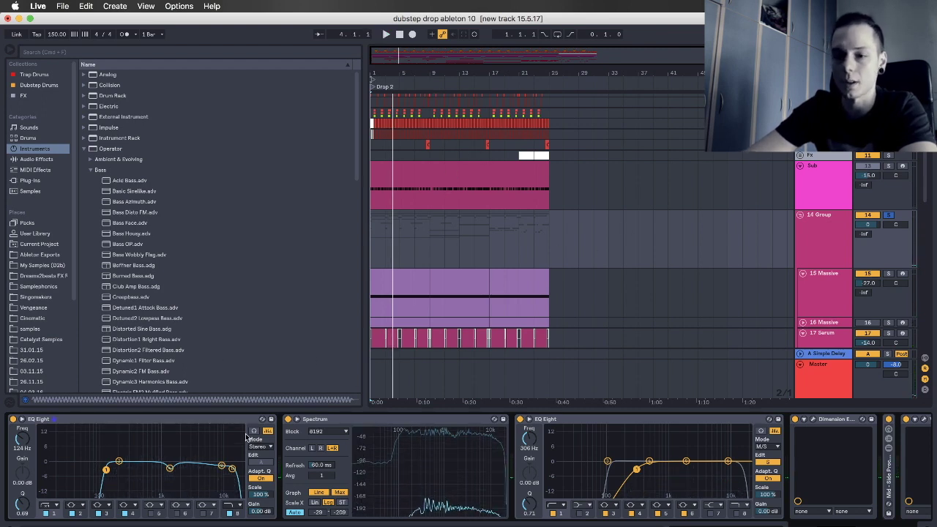
Move band 4's dip in the 14 Group's first EQ Eight to 1.63 kHz and deepen it past -3.60 dB while auditioning
{"action": "key", "text": "space"}
{"action": "left_click", "coordinate": [169, 468]}
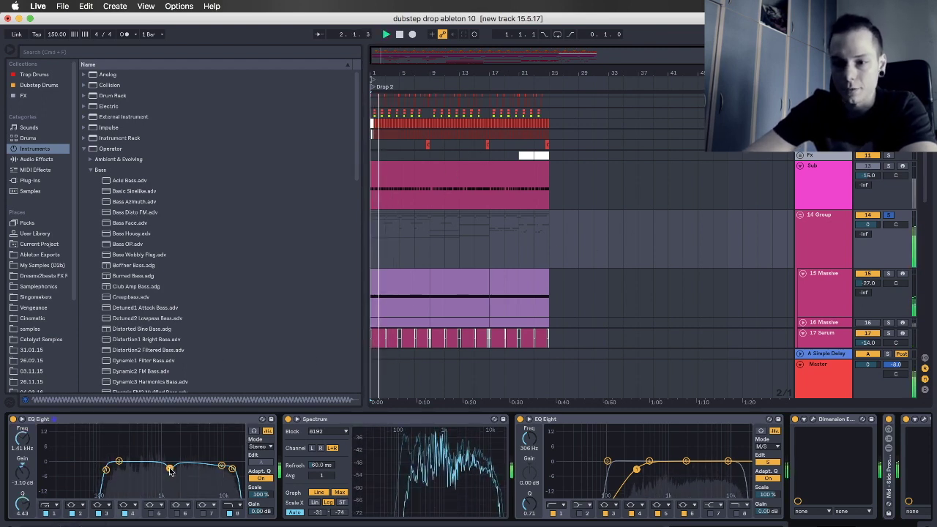
{"action": "mouse_move", "coordinate": [169, 468]}
{"action": "left_mouse_down"}
{"action": "mouse_move", "coordinate": [170, 482]}
{"action": "mouse_move", "coordinate": [172, 426]}
{"action": "mouse_move", "coordinate": [174, 469]}
{"action": "left_mouse_up"}
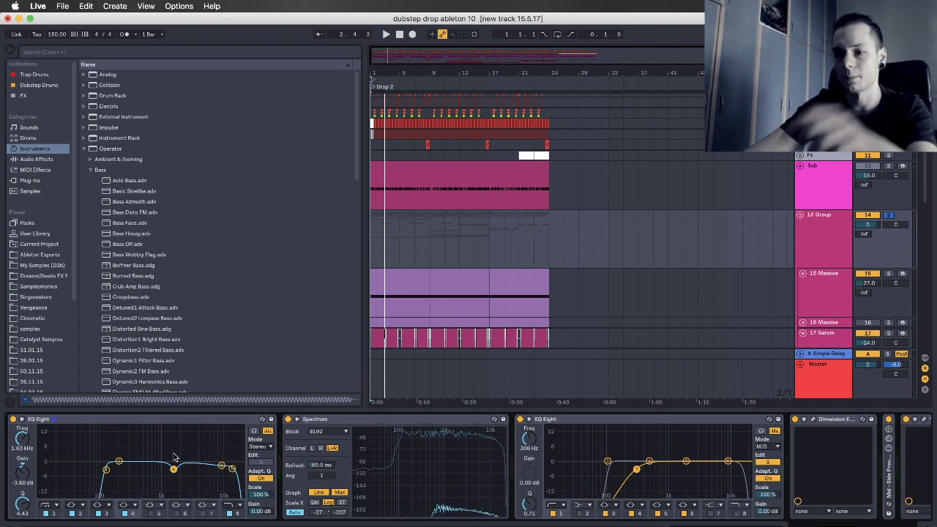
{"action": "key", "text": "space"}
{"action": "mouse_move", "coordinate": [173, 469]}
{"action": "left_mouse_down"}
{"action": "mouse_move", "coordinate": [175, 429]}
{"action": "mouse_move", "coordinate": [194, 460]}
{"action": "mouse_move", "coordinate": [146, 472]}
{"action": "mouse_move", "coordinate": [173, 471]}
{"action": "left_mouse_up"}
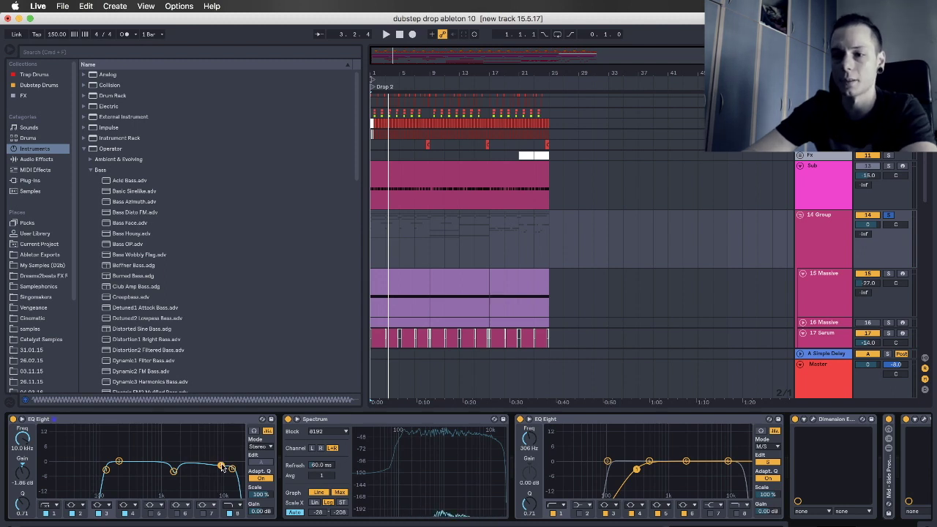
Set band 3's gain to -2.11 dB at 10.0 kHz in the group's first EQ Eight and select the Spectrum device
{"action": "key", "text": "space"}
{"action": "mouse_move", "coordinate": [222, 466]}
{"action": "left_mouse_down"}
{"action": "mouse_move", "coordinate": [221, 447]}
{"action": "mouse_move", "coordinate": [222, 469]}
{"action": "left_mouse_up"}
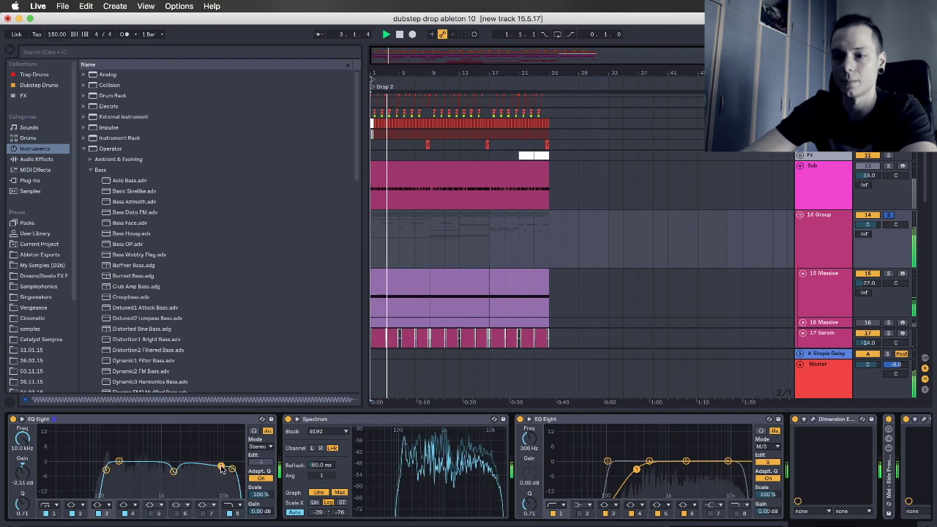
{"action": "left_click_drag", "start_coordinate": [432, 476], "coordinate": [432, 443]}
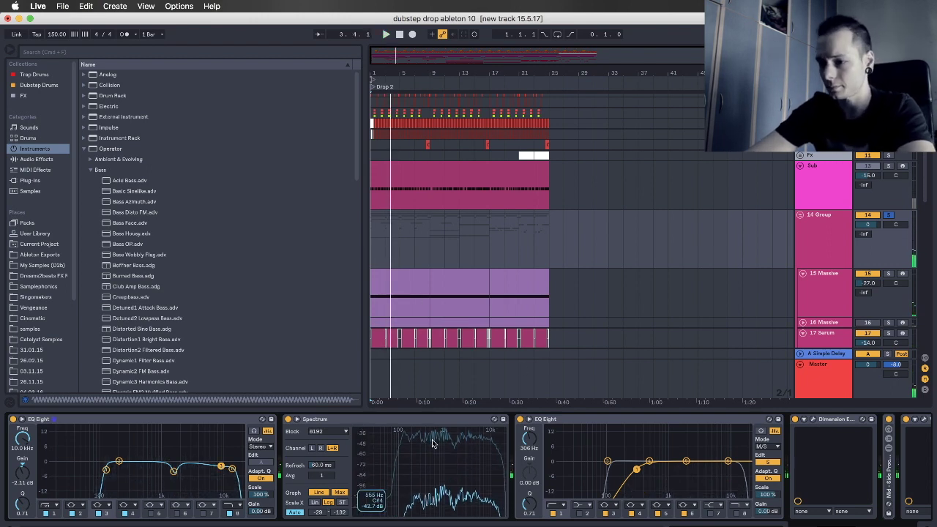
{"action": "left_click", "coordinate": [374, 419]}
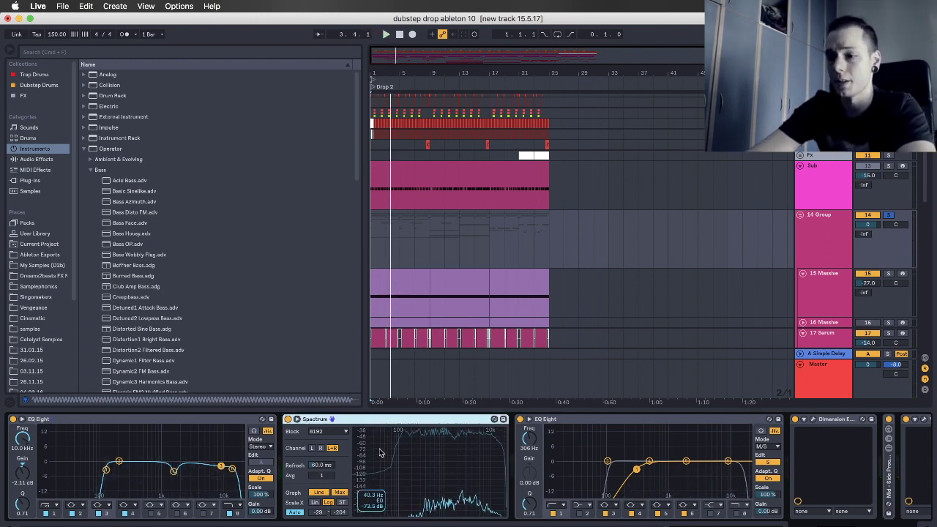
Play the group and move band 4's dip in its first EQ Eight to 1.16 kHz and -3.84 dB
{"action": "key", "text": "space"}
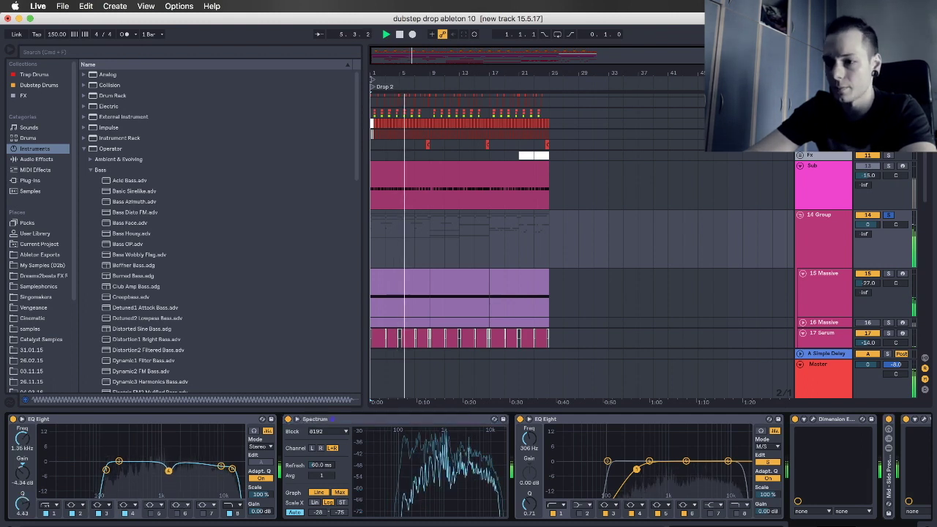
{"action": "left_click_drag", "start_coordinate": [169, 470], "coordinate": [165, 469]}
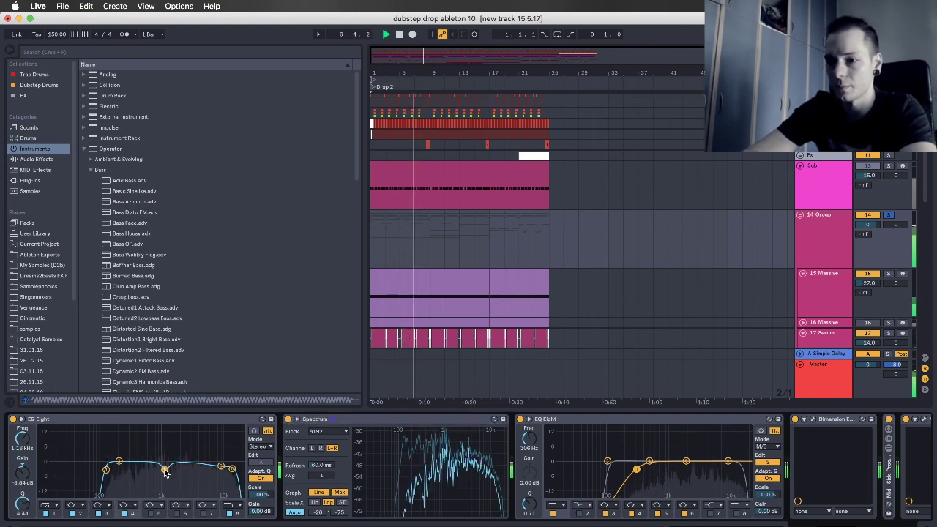
{"action": "key", "text": "space"}
Select the 14 Group's M/S EQ Eight and examine the Dimension Expander, ValhallaPlate and Sidechain Compressor devices after it
{"action": "scroll", "coordinate": [524, 472], "scroll_direction": "right", "scroll_amount": 3}
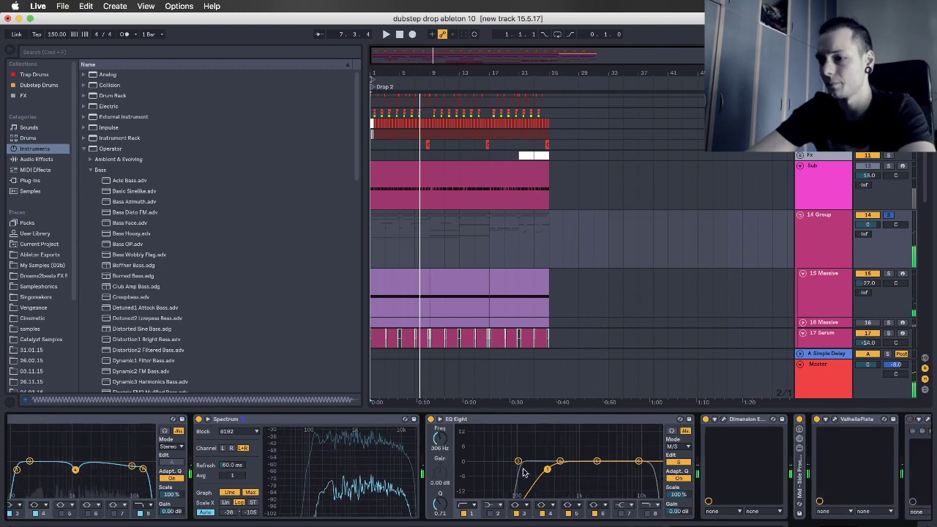
{"action": "scroll", "coordinate": [523, 472], "scroll_direction": "right", "scroll_amount": 3}
{"action": "scroll", "coordinate": [409, 421], "scroll_direction": "right", "scroll_amount": 3}
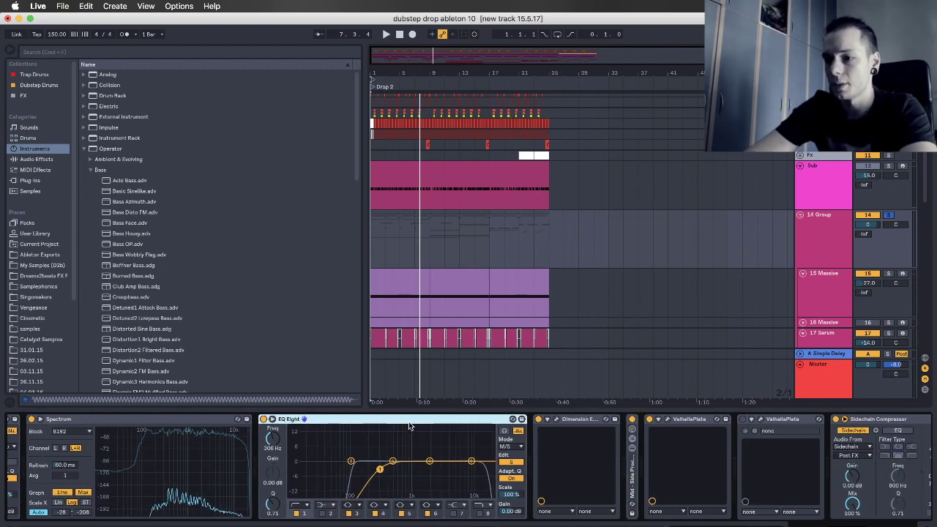
{"action": "scroll", "coordinate": [413, 450], "scroll_direction": "right", "scroll_amount": 3}
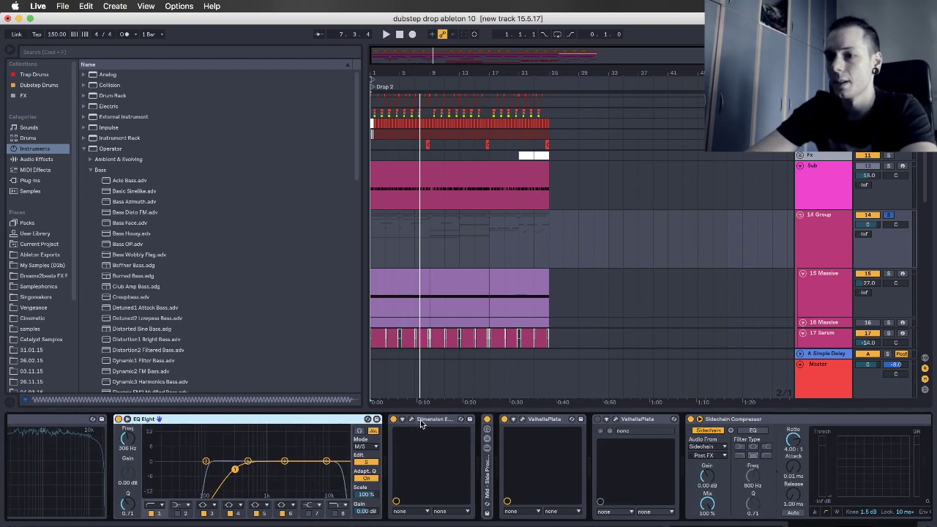
Play the 14 Group briefly and open the Dimension Expander's plug-in window, placing it clear of the transport controls
{"action": "left_click", "coordinate": [414, 421]}
{"action": "key", "text": "space"}
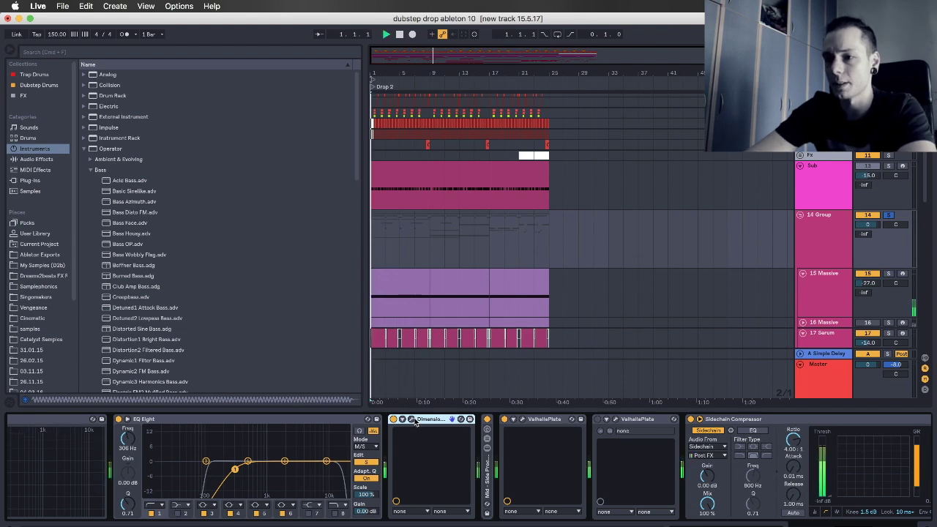
{"action": "left_click", "coordinate": [410, 419]}
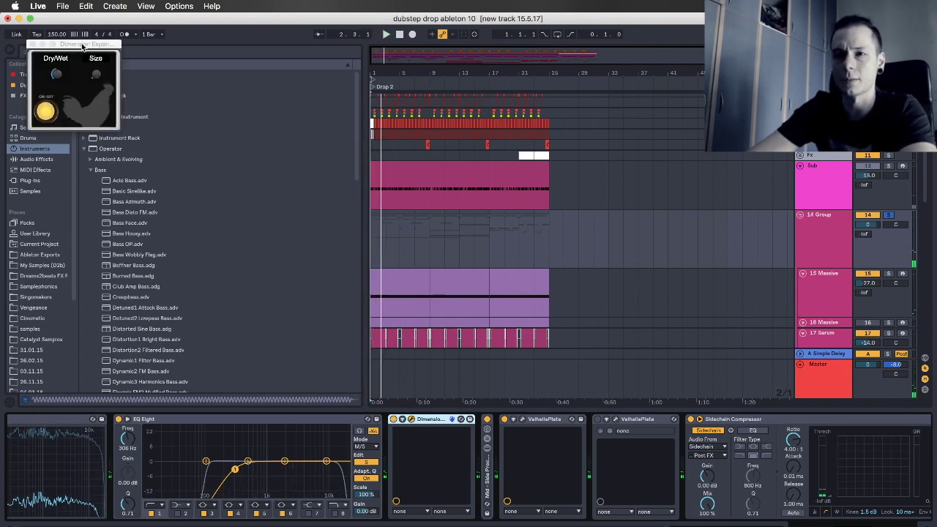
{"action": "left_click_drag", "start_coordinate": [82, 46], "coordinate": [193, 98]}
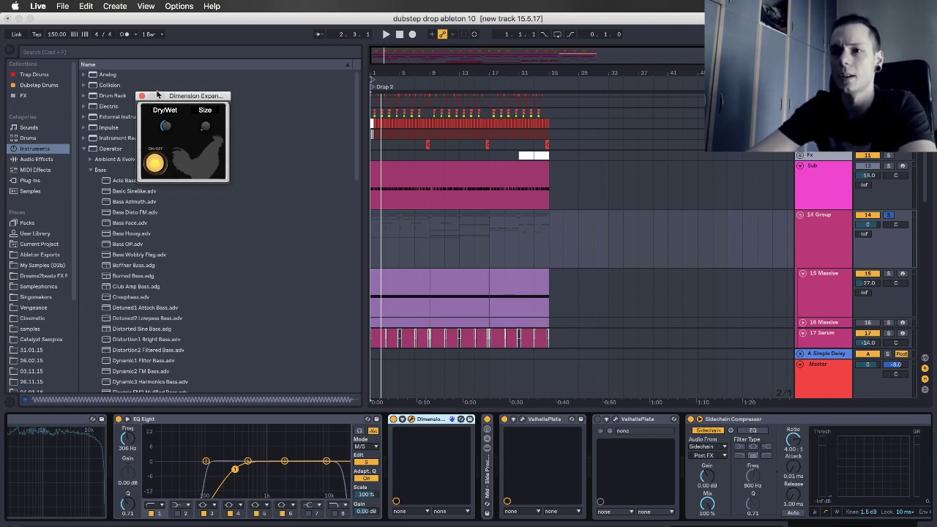
Audition the group from the start to hear the Dimension Expander and its Dry/Wet control, closing the plug-in window when done
{"action": "left_click", "coordinate": [372, 245]}
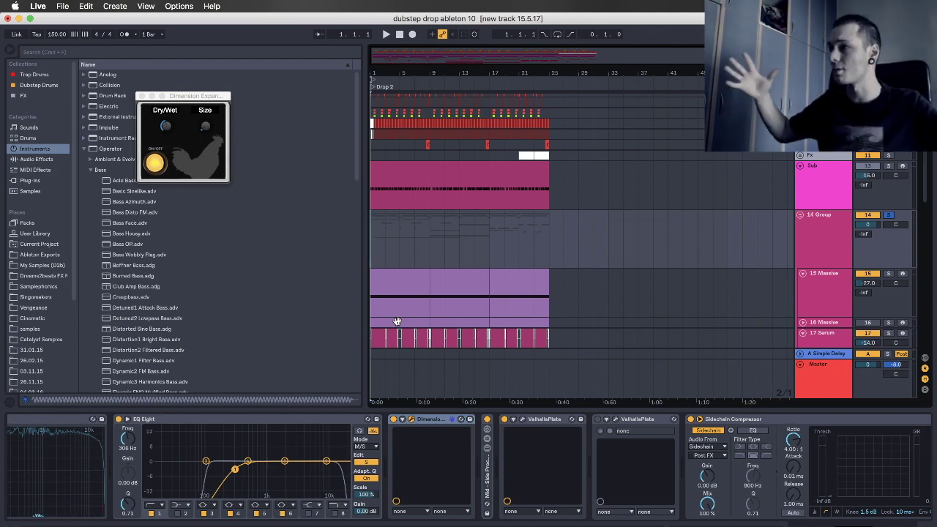
{"action": "key", "text": "space"}
{"action": "left_click", "coordinate": [395, 418]}
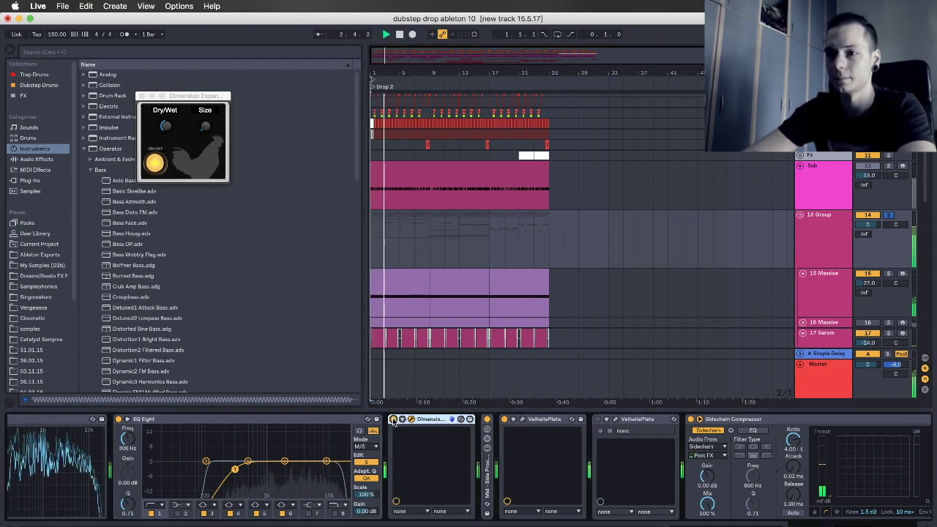
{"action": "left_click_drag", "start_coordinate": [167, 132], "coordinate": [145, 24]}
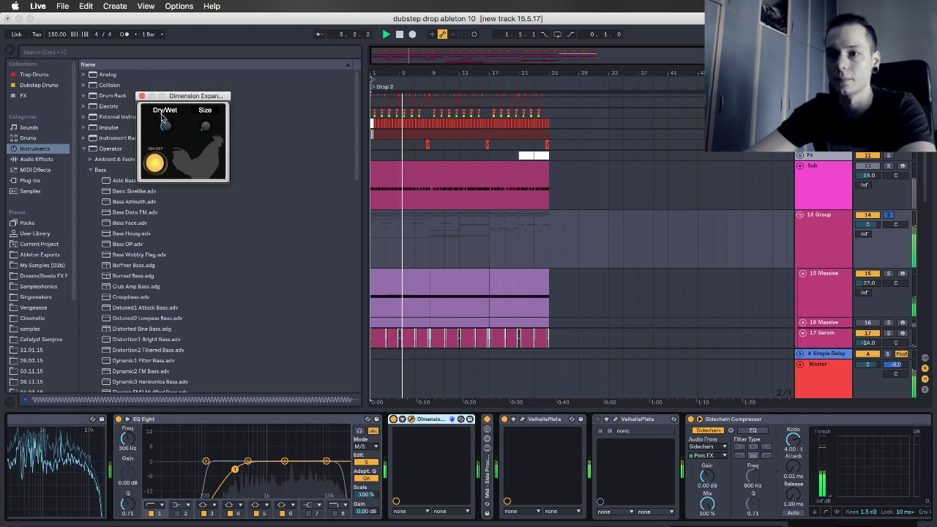
{"action": "key", "text": "space"}
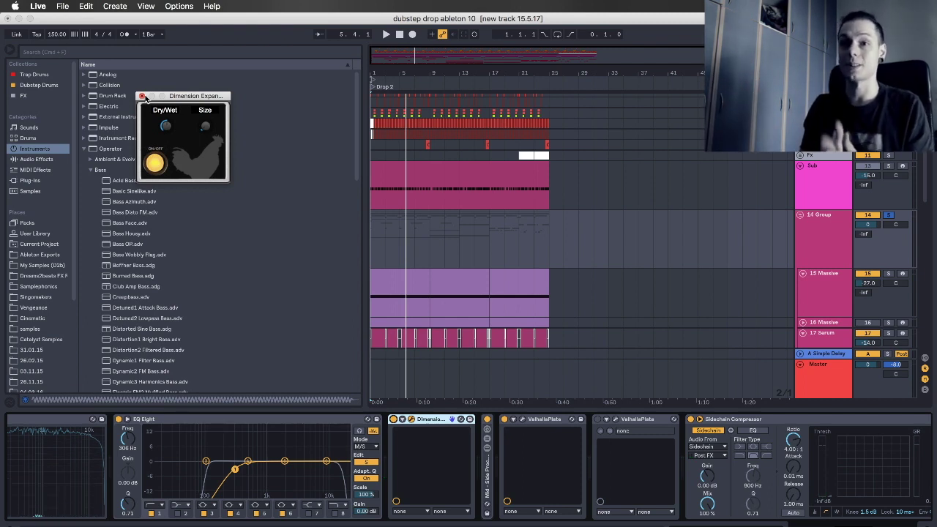
{"action": "left_click", "coordinate": [142, 96]}
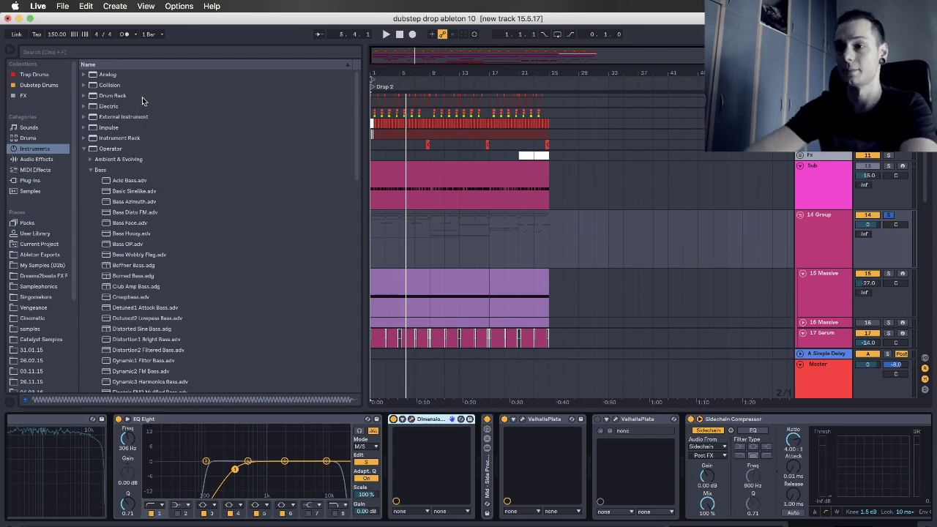
Unfold the Mid - Side Process rack in the 14 Group and select its MID chain to show the Utility device
{"action": "key", "text": "space"}
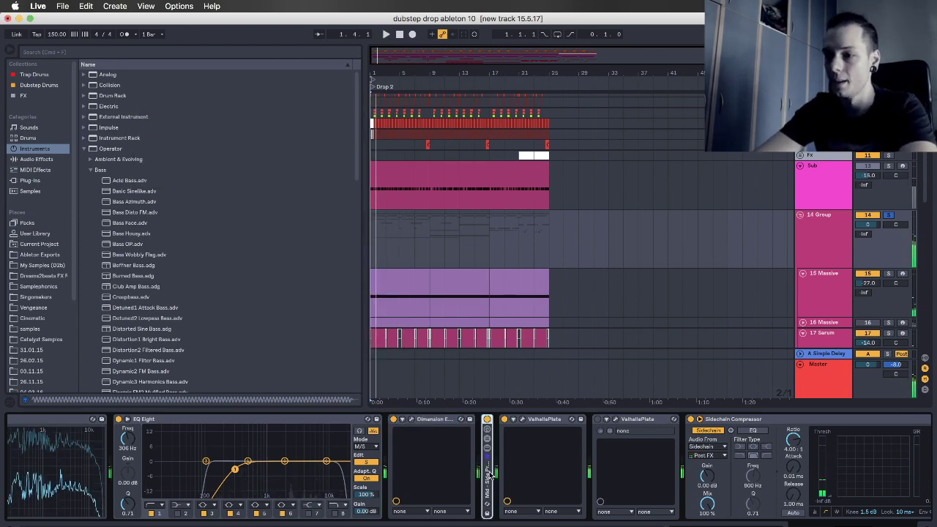
{"action": "double_click", "coordinate": [488, 471]}
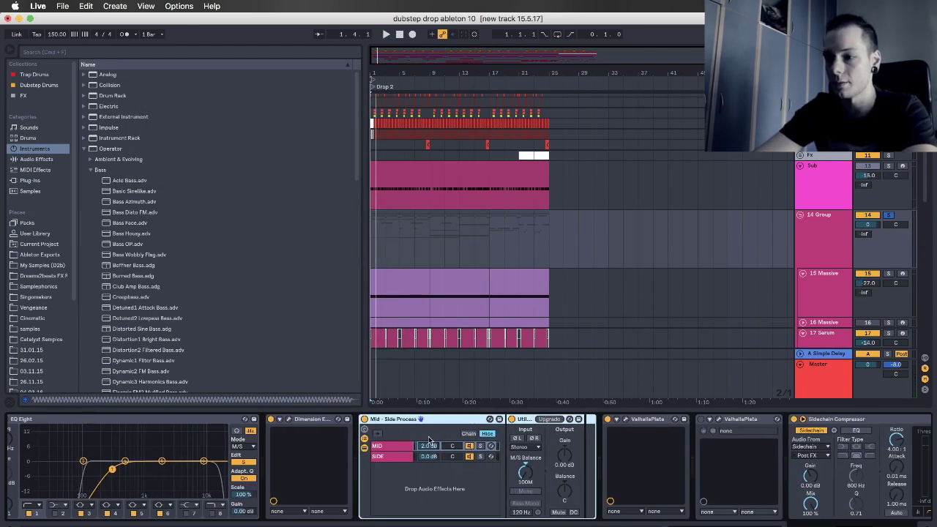
{"action": "left_click_drag", "start_coordinate": [419, 443], "coordinate": [401, 440]}
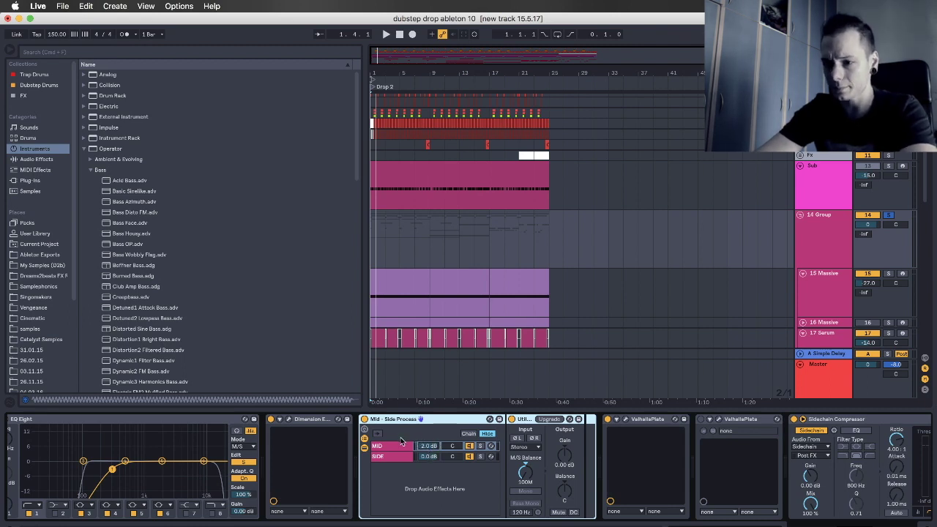
{"action": "left_click", "coordinate": [398, 448]}
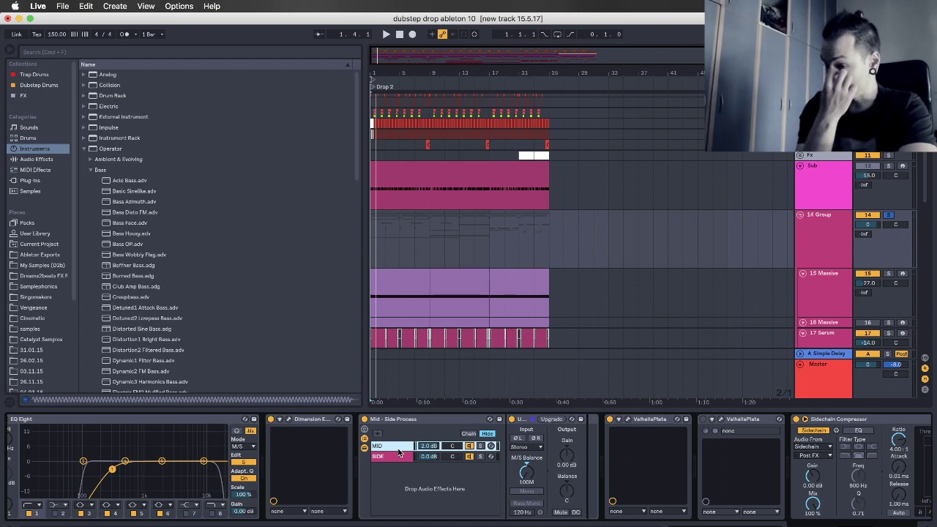
{"action": "left_click", "coordinate": [430, 246]}
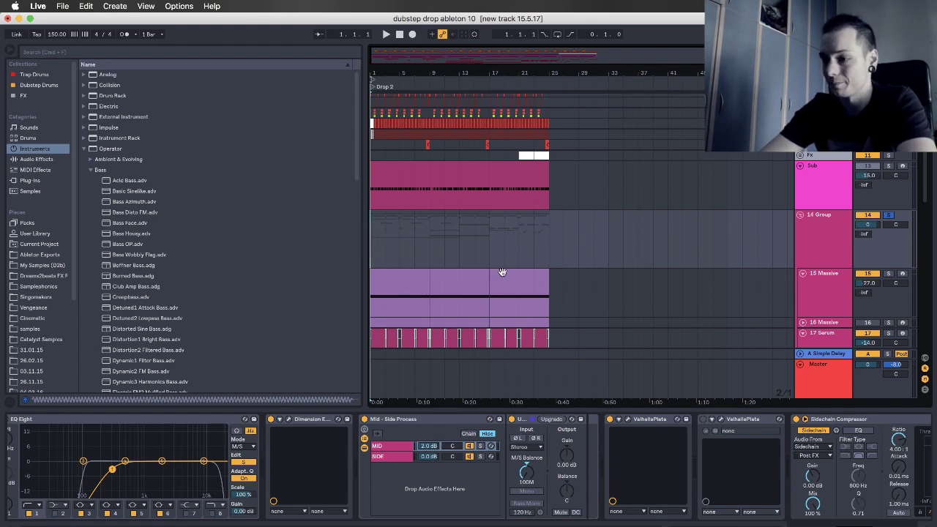
Open the first ValhallaPlate's plug-in window to view its reverb settings, and close it again
{"action": "scroll", "coordinate": [542, 433], "scroll_direction": "right", "scroll_amount": 3}
{"action": "left_click", "coordinate": [539, 421]}
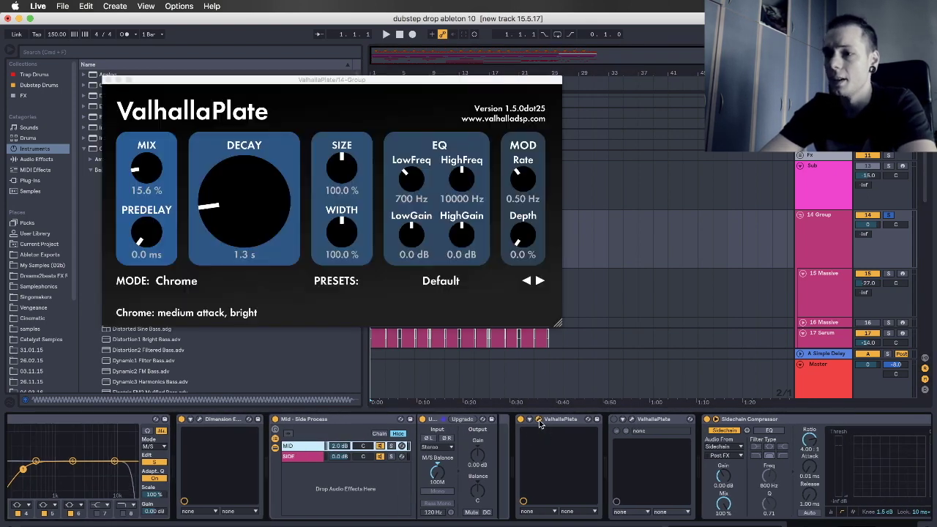
{"action": "left_click", "coordinate": [539, 420]}
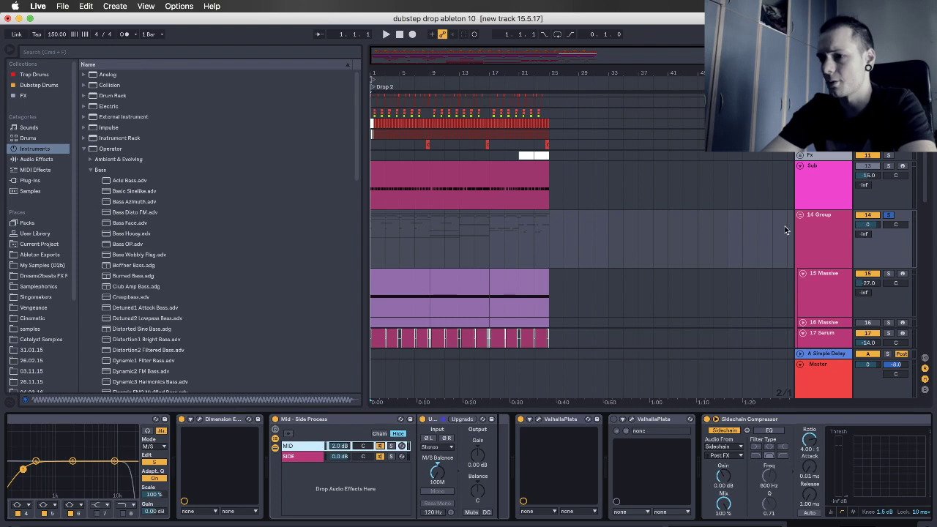
Look through the device chains of the 18 stab saw and Massive tracks and return to the 14 Group's chain
{"action": "left_click", "coordinate": [813, 237]}
{"action": "scroll", "coordinate": [814, 237], "scroll_direction": "down", "scroll_amount": 5}
{"action": "left_click", "coordinate": [821, 186]}
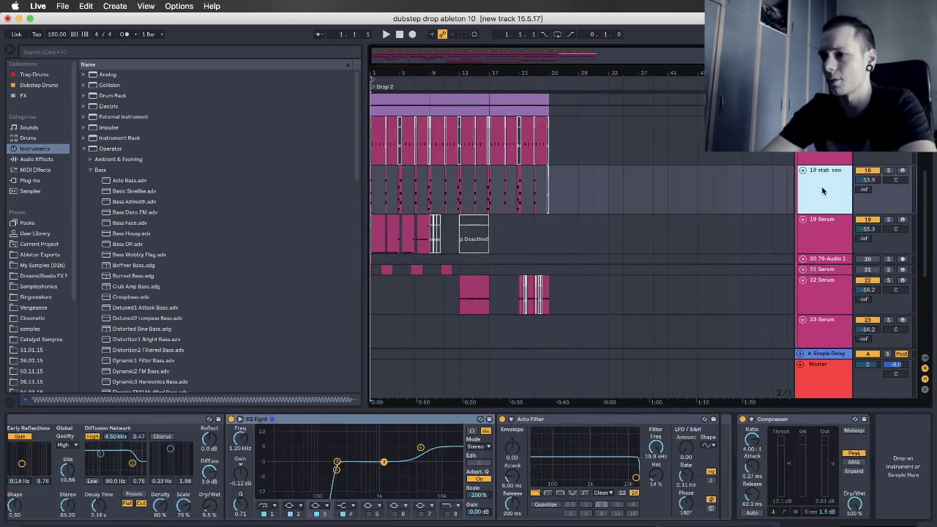
{"action": "left_click", "coordinate": [821, 141]}
{"action": "scroll", "coordinate": [821, 139], "scroll_direction": "up", "scroll_amount": 2}
{"action": "left_click", "coordinate": [821, 130]}
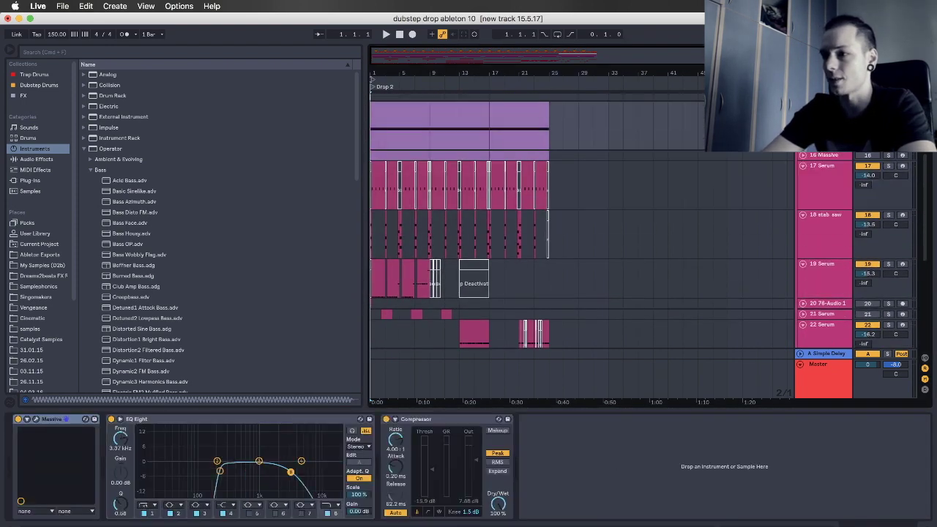
{"action": "scroll", "coordinate": [821, 130], "scroll_direction": "up", "scroll_amount": 2}
{"action": "left_click", "coordinate": [821, 139]}
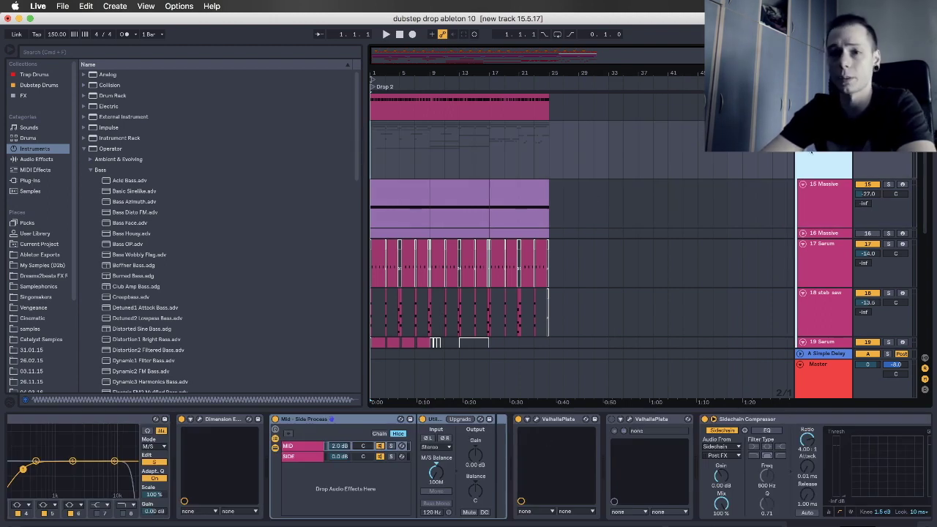
Play the group repeatedly while examining the first Sidechain Compressor, which takes its audio from the Sidechain track
{"action": "left_click", "coordinate": [500, 472]}
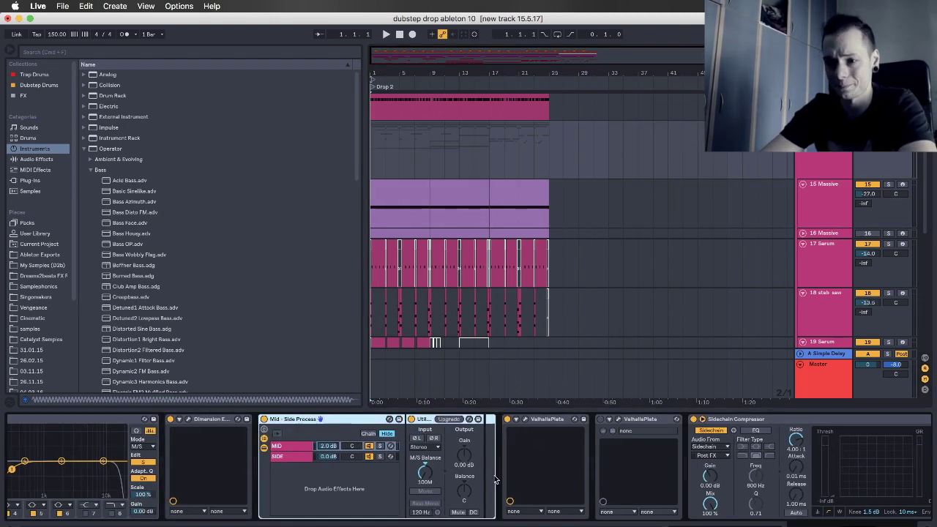
{"action": "scroll", "coordinate": [428, 460], "scroll_direction": "right", "scroll_amount": 5}
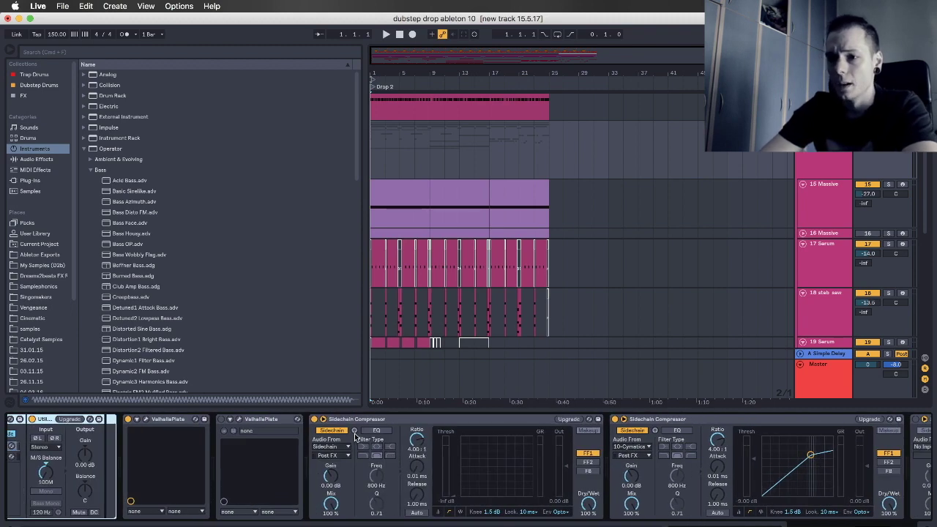
{"action": "scroll", "coordinate": [381, 433], "scroll_direction": "right", "scroll_amount": 2}
{"action": "key", "text": "space"}
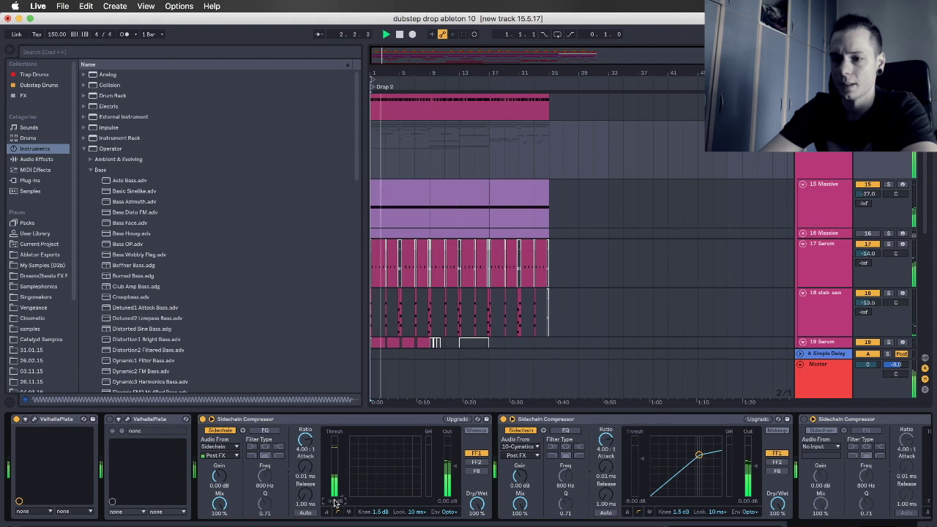
{"action": "key", "text": "space"}
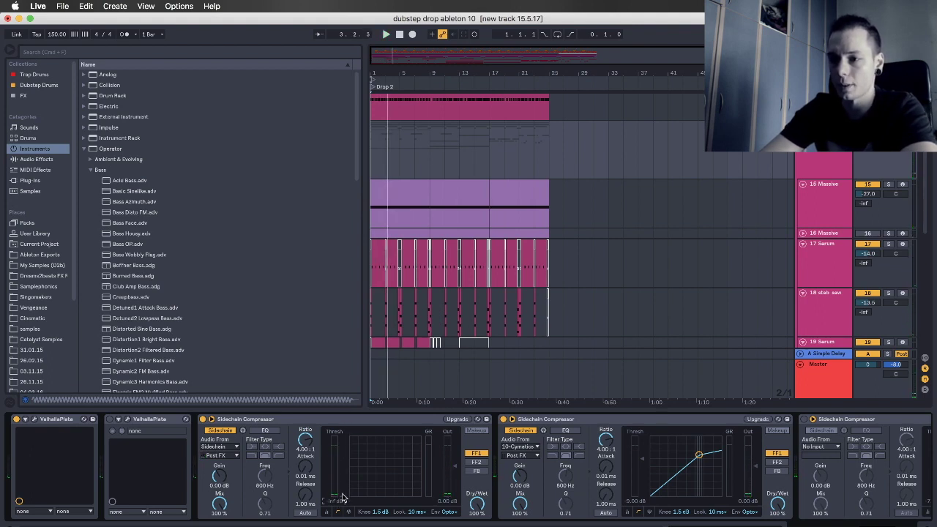
{"action": "key", "text": "space"}
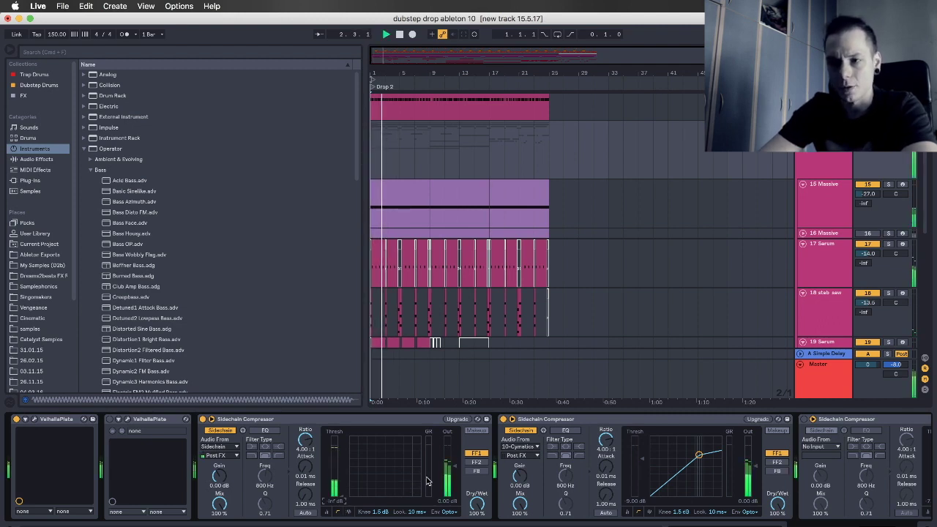
{"action": "key", "text": "space"}
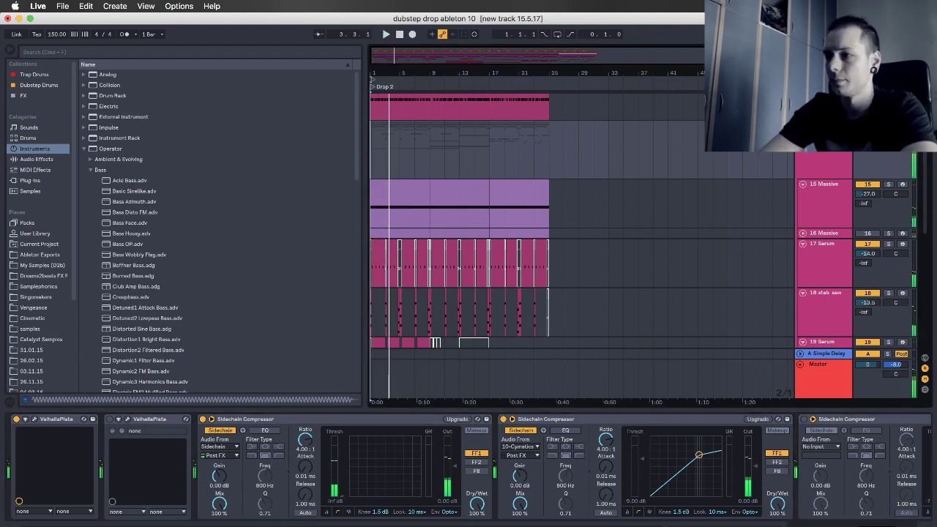
{"action": "key", "text": "space"}
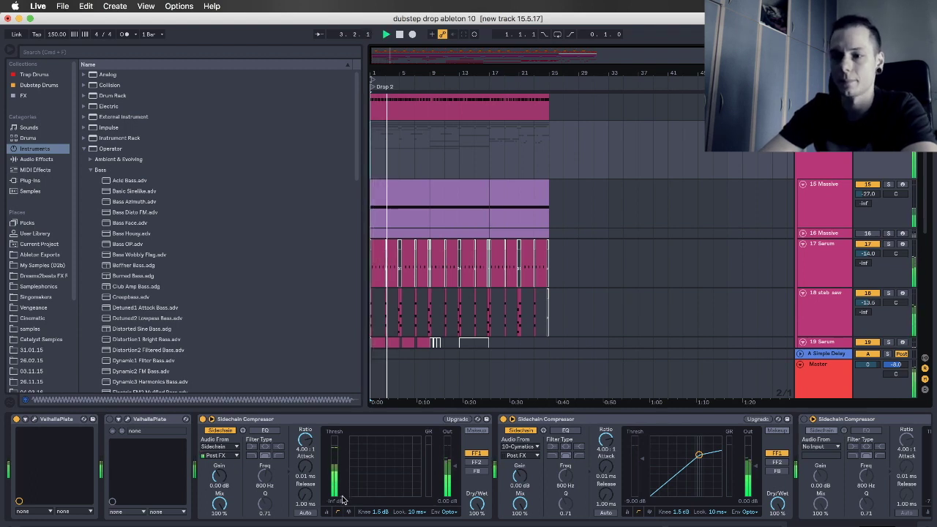
Select the second Sidechain Compressor and examine the remaining compressors through to the last one's Audio From source
{"action": "scroll", "coordinate": [517, 444], "scroll_direction": "right", "scroll_amount": 3}
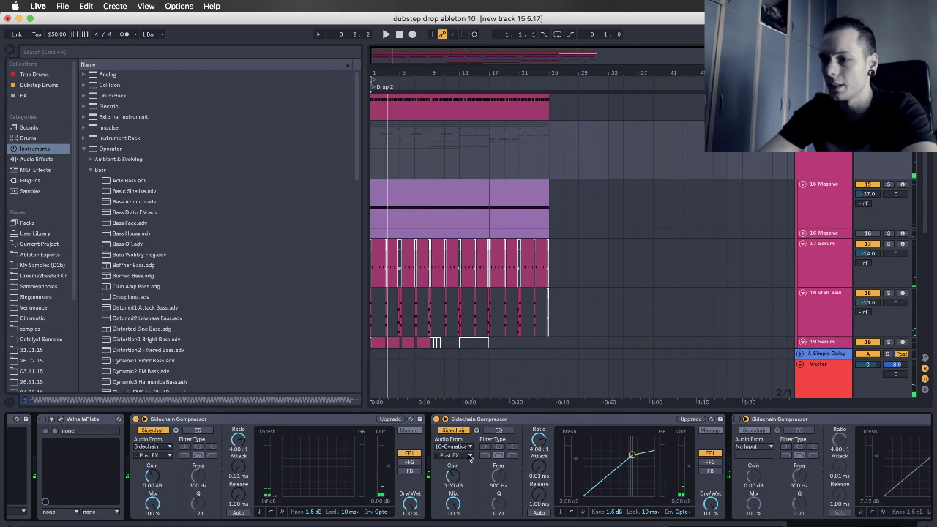
{"action": "scroll", "coordinate": [469, 455], "scroll_direction": "right", "scroll_amount": 2}
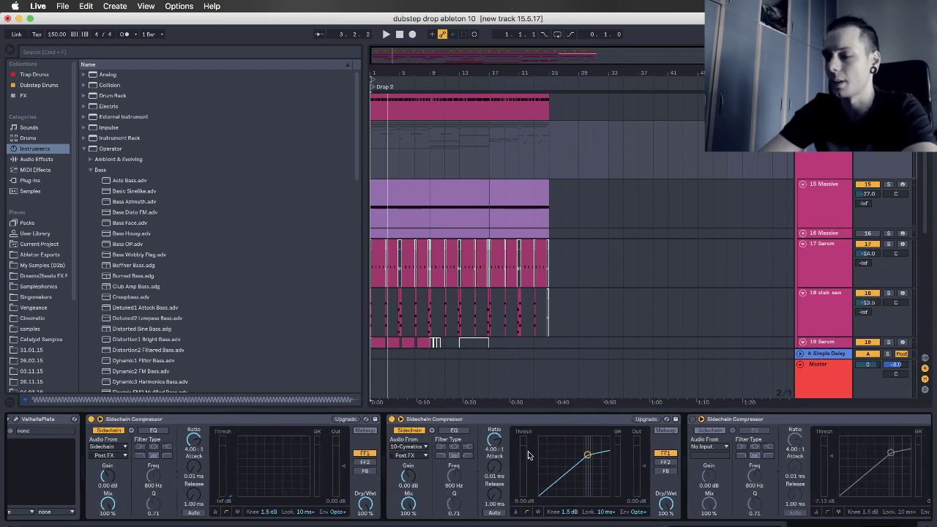
{"action": "right_click", "coordinate": [529, 422]}
{"action": "left_click", "coordinate": [510, 421]}
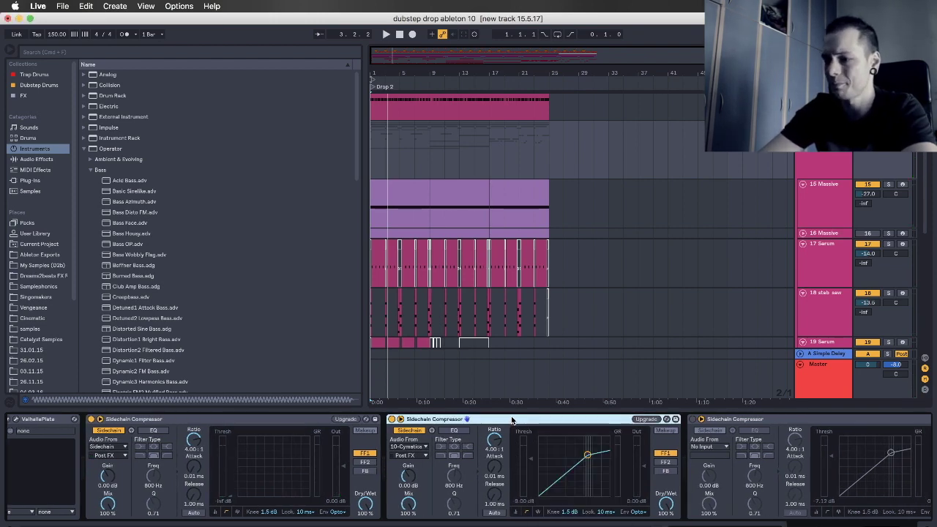
{"action": "scroll", "coordinate": [521, 439], "scroll_direction": "right", "scroll_amount": 13}
{"action": "scroll", "coordinate": [523, 456], "scroll_direction": "right", "scroll_amount": 4}
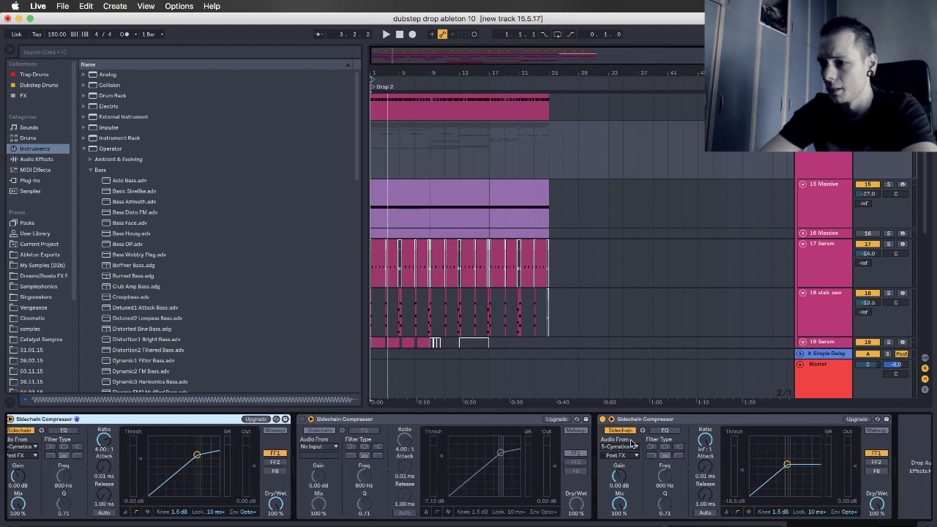
{"action": "left_click", "coordinate": [618, 445]}
{"action": "left_click", "coordinate": [632, 448]}
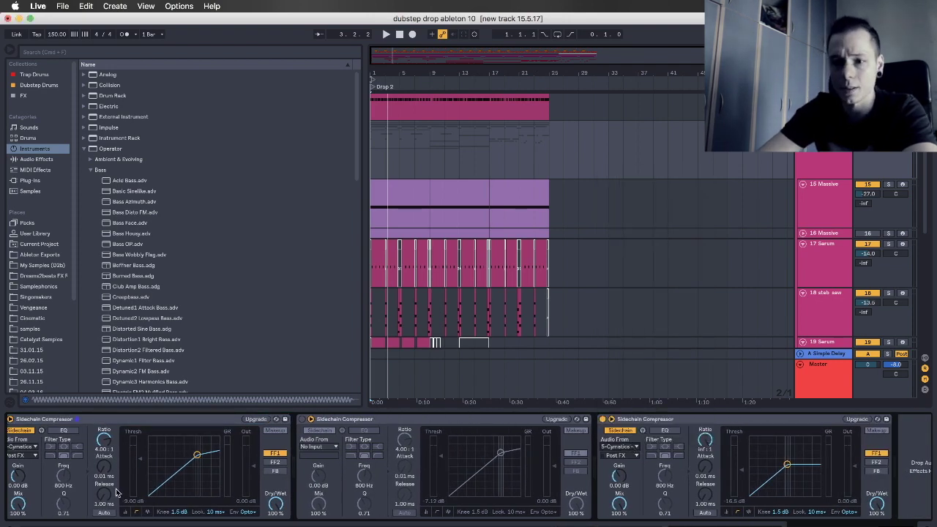
Choose 10-Cymatics - Terror Fill 002 as the second Sidechain Compressor's Audio From source
{"action": "scroll", "coordinate": [116, 491], "scroll_direction": "left", "scroll_amount": 6}
{"action": "left_click", "coordinate": [173, 447]}
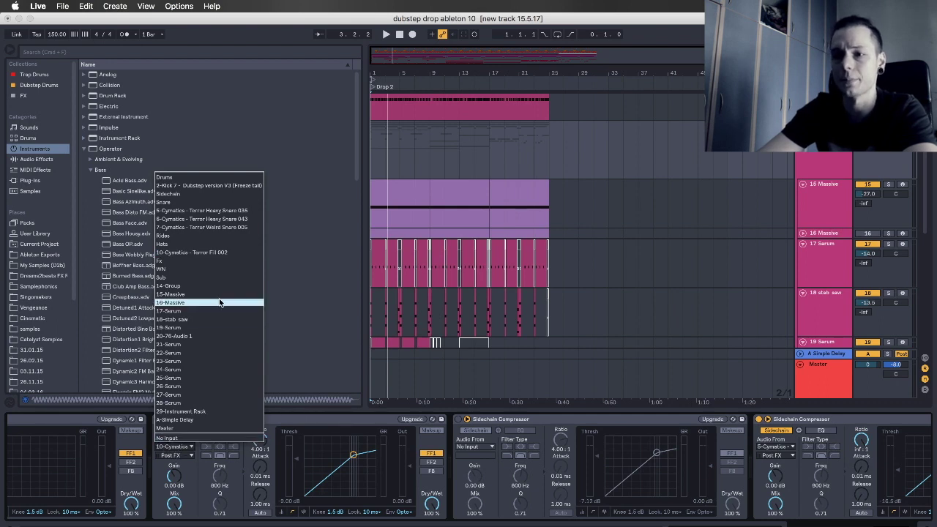
{"action": "left_click", "coordinate": [226, 253]}
Play the drop from the start, select the 10 Cymatics fill clip near bar 9, and listen across the tracks below
{"action": "key", "text": "space"}
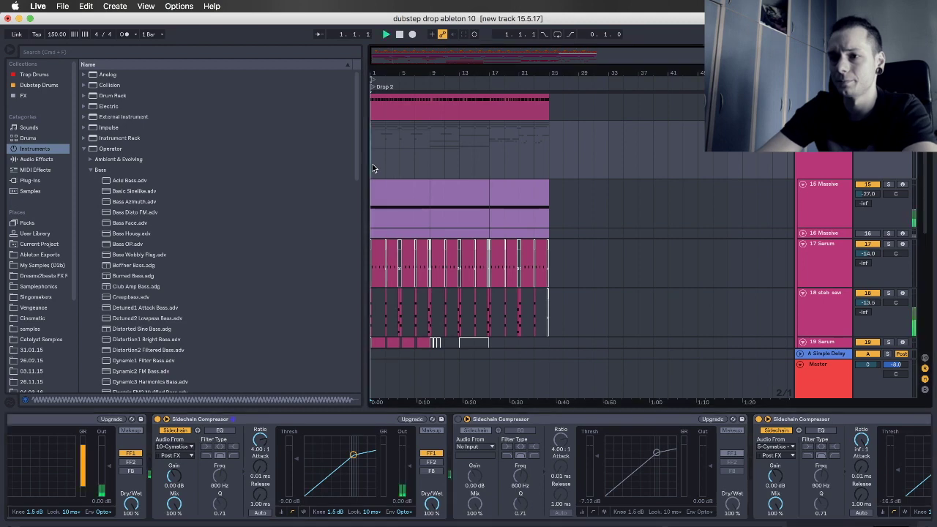
{"action": "scroll", "coordinate": [389, 171], "scroll_direction": "up", "scroll_amount": 5}
{"action": "left_click_drag", "start_coordinate": [411, 74], "coordinate": [409, 102]}
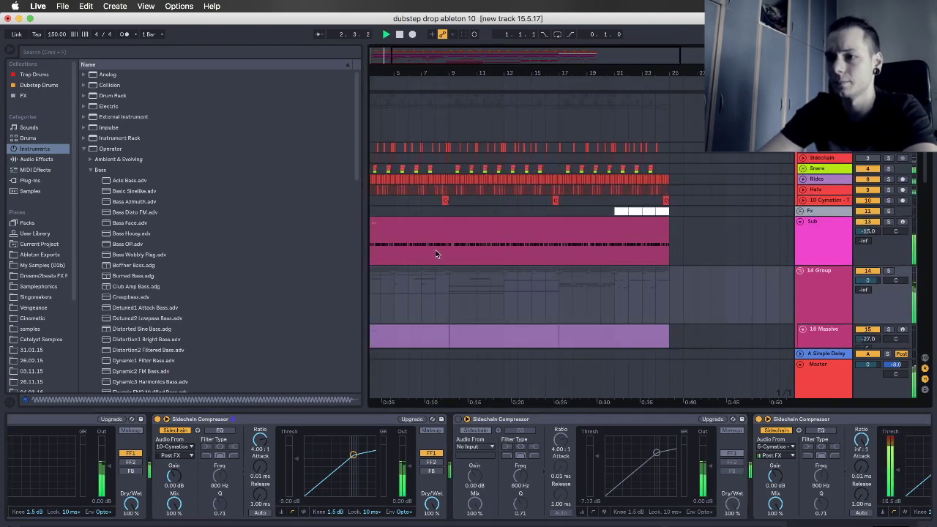
{"action": "left_click", "coordinate": [443, 200]}
{"action": "scroll", "coordinate": [490, 326], "scroll_direction": "down", "scroll_amount": 5}
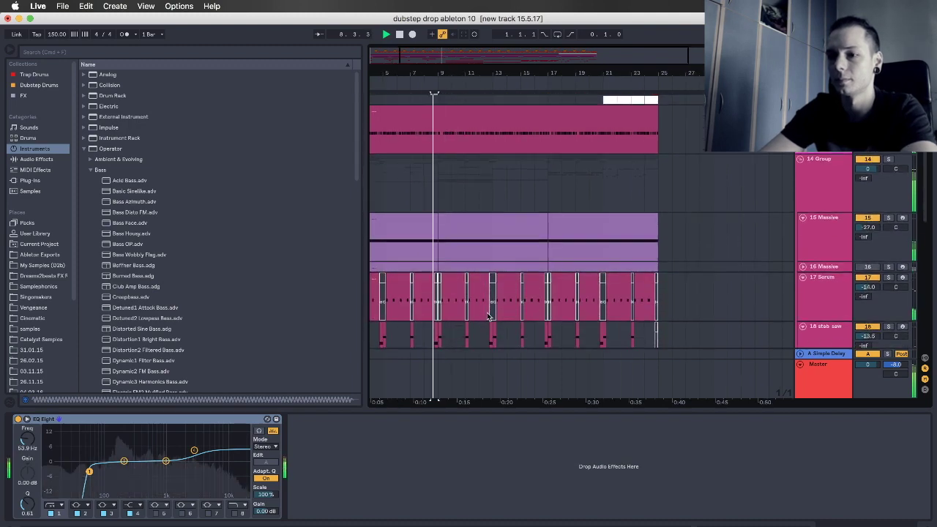
{"action": "scroll", "coordinate": [483, 227], "scroll_direction": "down", "scroll_amount": 3}
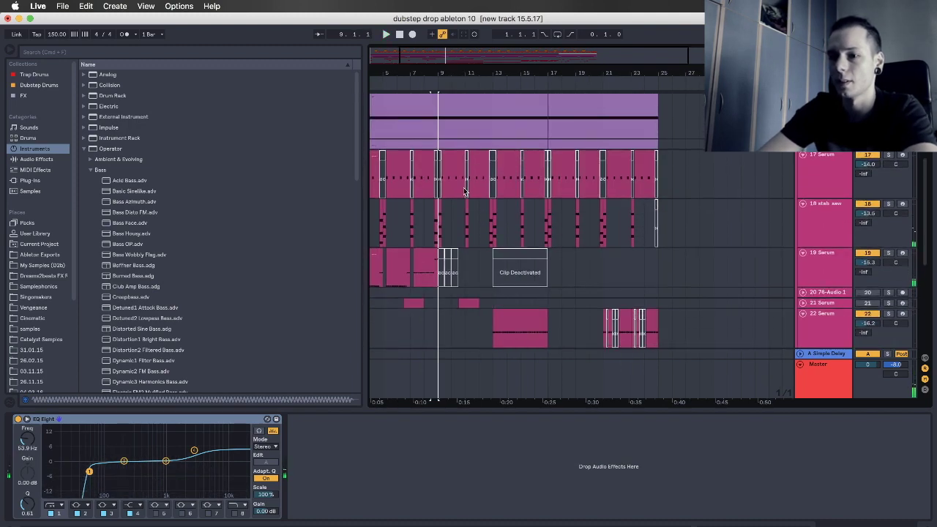
Select the 14 Group track and examine its last Sidechain Compressor, which takes its audio from the 5-Cymatics track
{"action": "scroll", "coordinate": [463, 192], "scroll_direction": "down", "scroll_amount": 2}
{"action": "scroll", "coordinate": [464, 168], "scroll_direction": "up", "scroll_amount": 3}
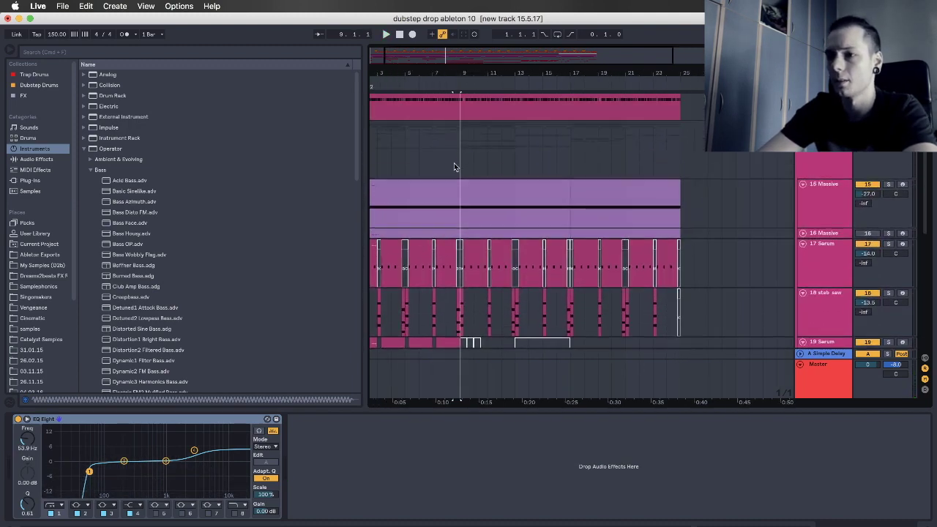
{"action": "left_click", "coordinate": [820, 165]}
{"action": "left_click", "coordinate": [842, 161]}
{"action": "scroll", "coordinate": [610, 456], "scroll_direction": "right", "scroll_amount": 3}
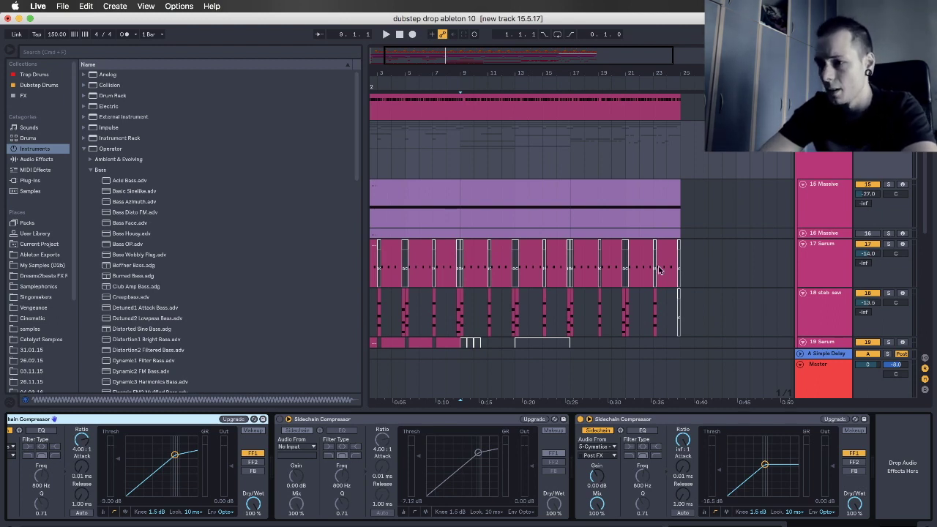
{"action": "left_click", "coordinate": [677, 150]}
{"action": "left_click", "coordinate": [635, 420]}
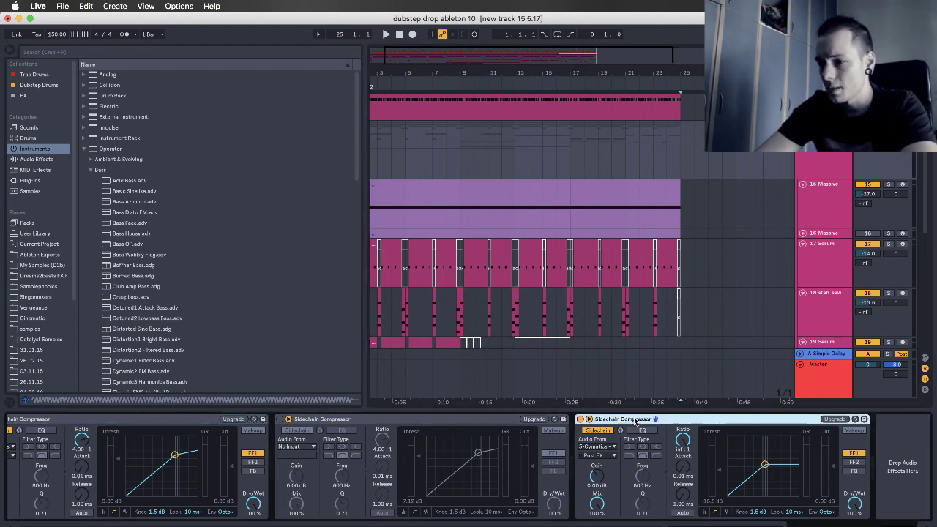
{"action": "left_click", "coordinate": [538, 419]}
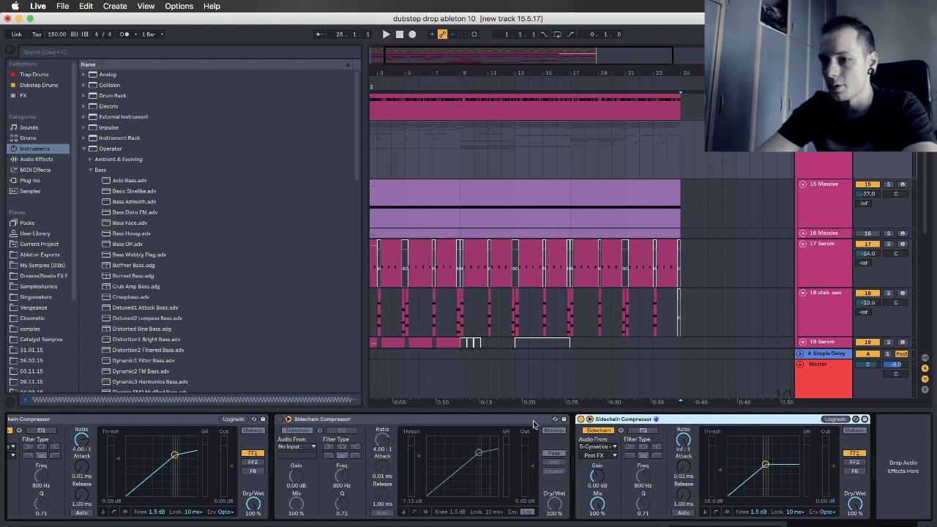
Mark the whole drop from bar 1 to bar 25 across the 14 Group tracks
{"action": "left_click", "coordinate": [515, 150]}
{"action": "left_click_drag", "start_coordinate": [508, 73], "coordinate": [512, 44]}
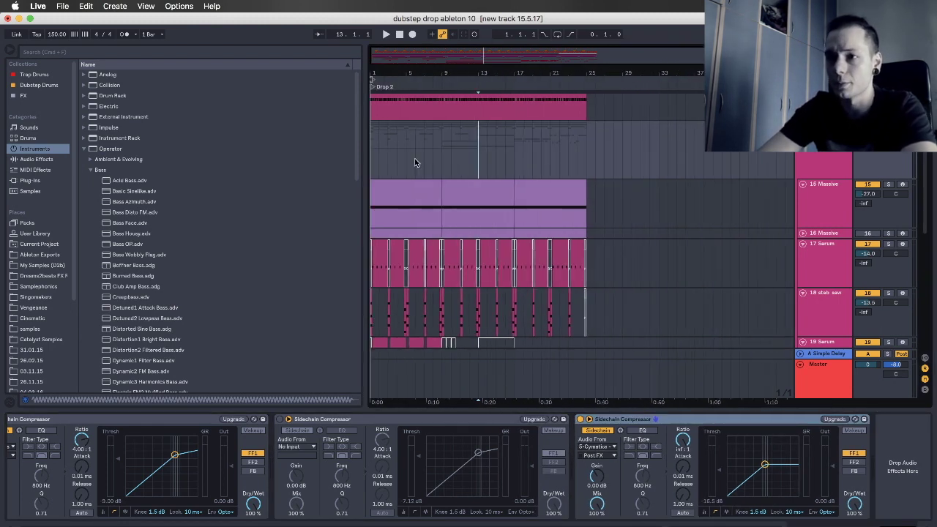
{"action": "left_click_drag", "start_coordinate": [373, 163], "coordinate": [586, 147]}
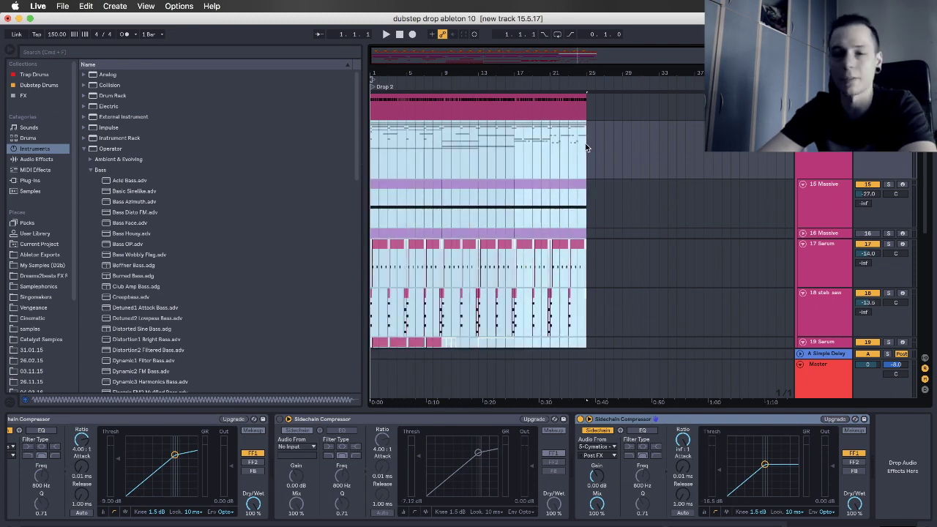
{"action": "left_click", "coordinate": [585, 147]}
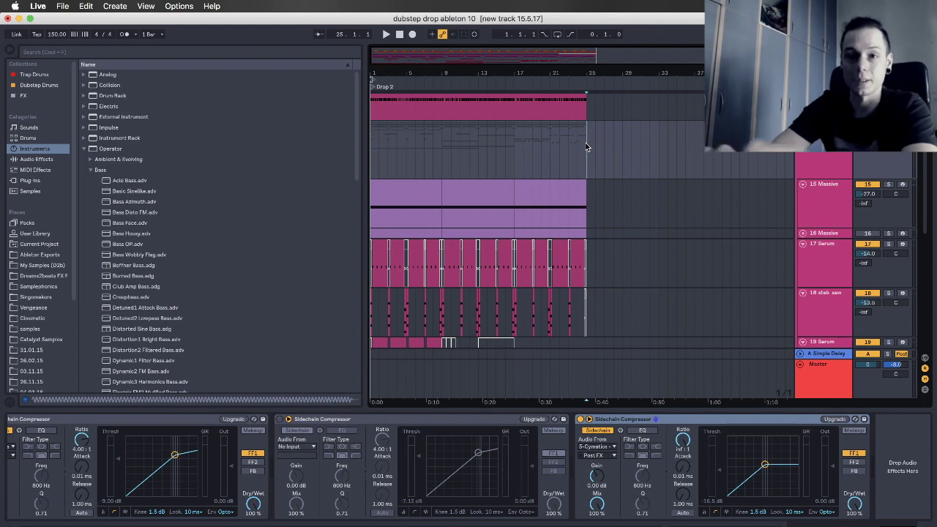
Mark the empty eight bars following the drop, from bar 25 to bar 33, on the group
{"action": "mouse_move", "coordinate": [585, 147]}
{"action": "left_mouse_down"}
{"action": "mouse_move", "coordinate": [659, 148]}
{"action": "mouse_move", "coordinate": [586, 157]}
{"action": "left_mouse_up"}
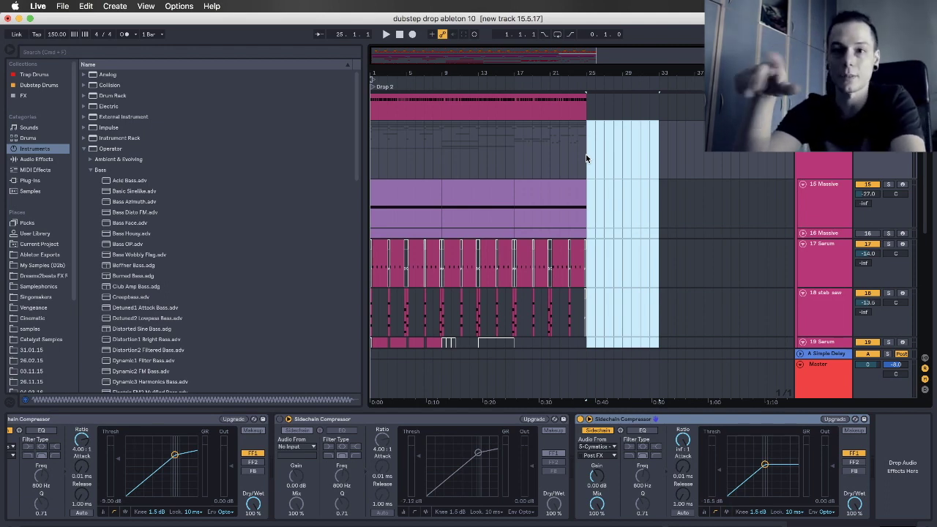
{"action": "left_click_drag", "start_coordinate": [586, 157], "coordinate": [654, 151]}
{"action": "left_click", "coordinate": [654, 150]}
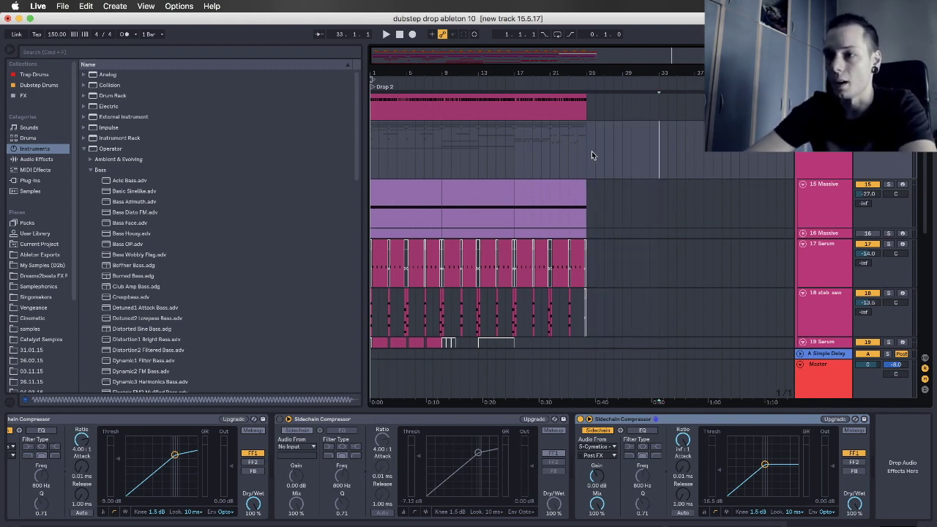
{"action": "left_click_drag", "start_coordinate": [591, 151], "coordinate": [653, 150]}
{"action": "left_click", "coordinate": [654, 149]}
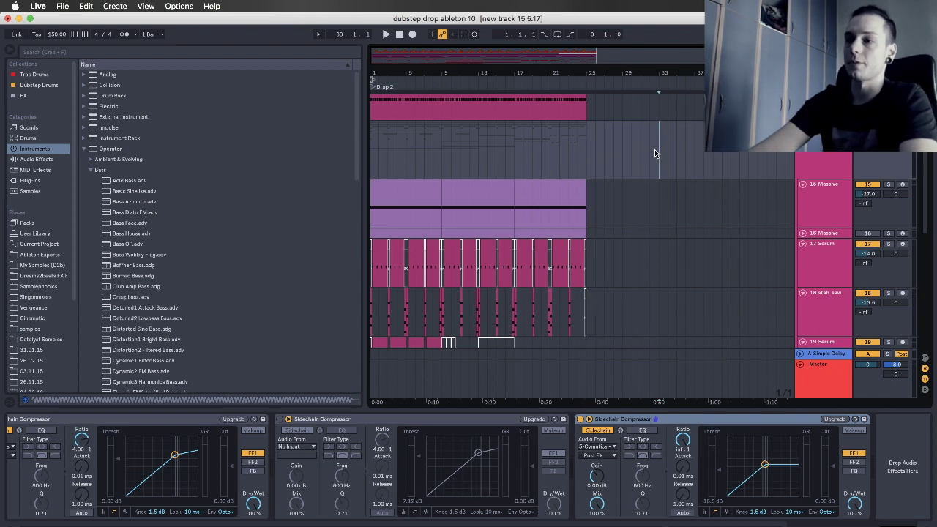
{"action": "left_click_drag", "start_coordinate": [586, 152], "coordinate": [659, 153]}
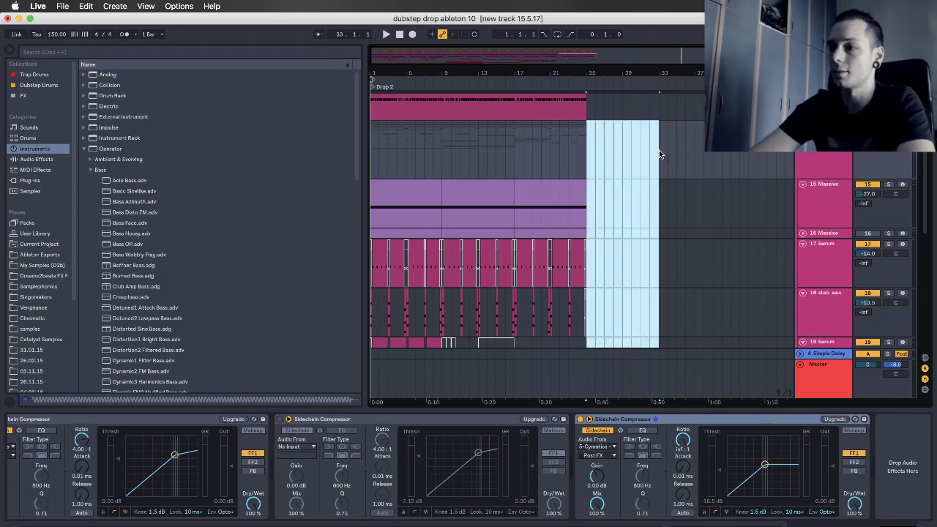
{"action": "left_click", "coordinate": [659, 153]}
Point out the drop's start at bar 1 and its end at bar 25 on the 14 Group track
{"action": "scroll", "coordinate": [658, 154], "scroll_direction": "up", "scroll_amount": 2}
{"action": "left_click", "coordinate": [587, 191]}
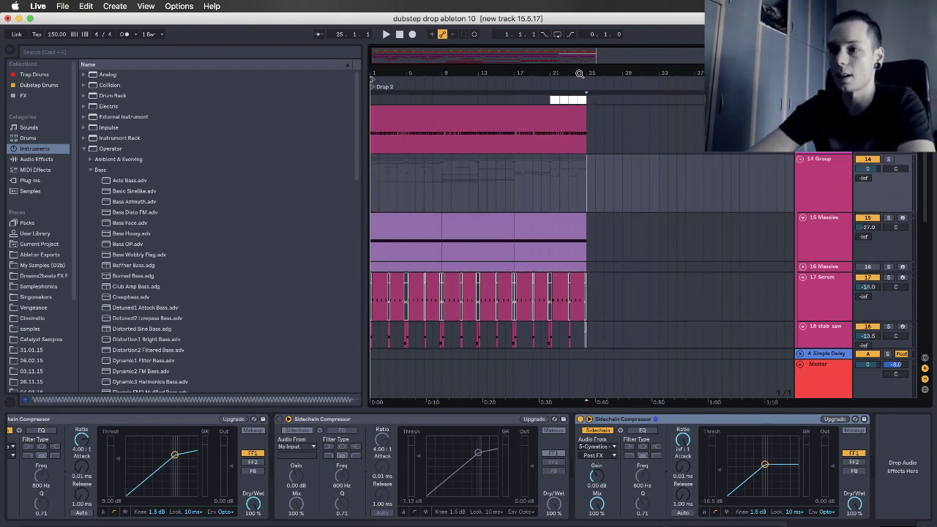
{"action": "left_click_drag", "start_coordinate": [578, 71], "coordinate": [578, 68]}
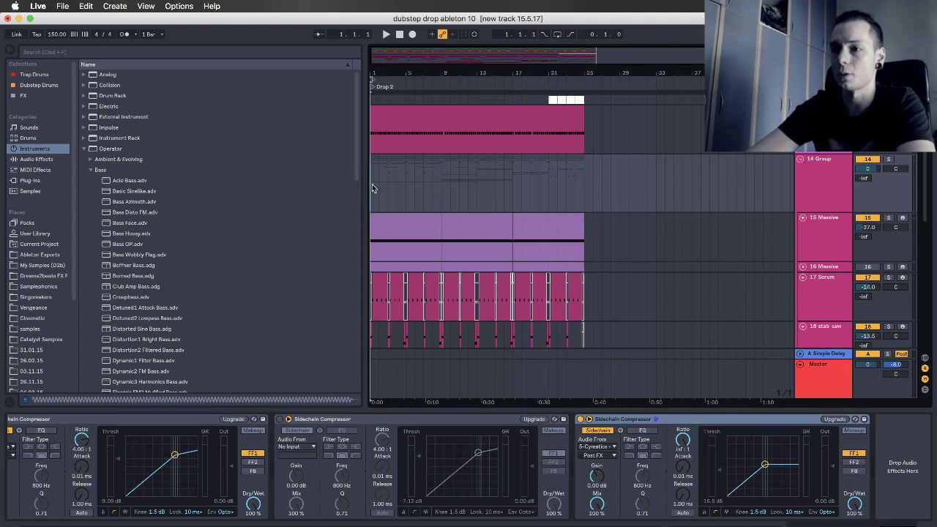
{"action": "left_click", "coordinate": [584, 188]}
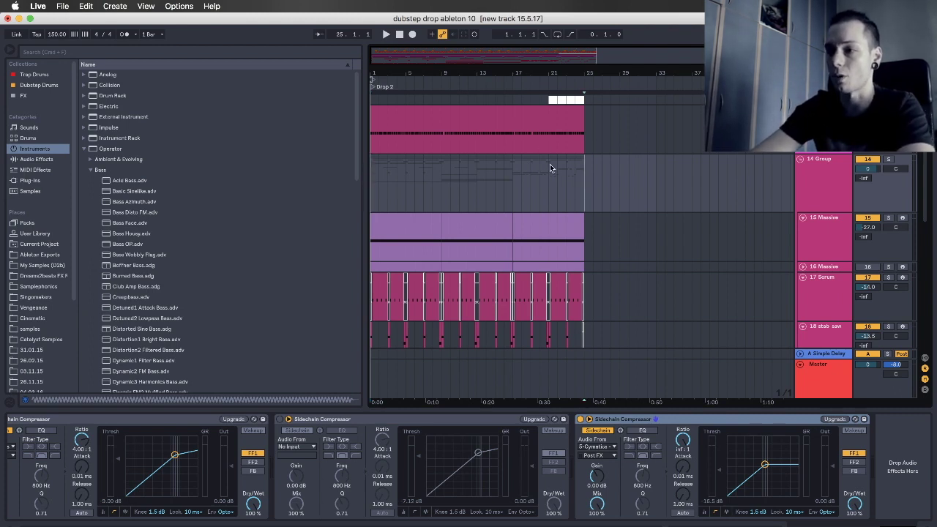
Play the drop briefly from bar 1 and again from bar 9, and mark bar 17 on the group
{"action": "left_click", "coordinate": [371, 192]}
{"action": "key", "text": "space"}
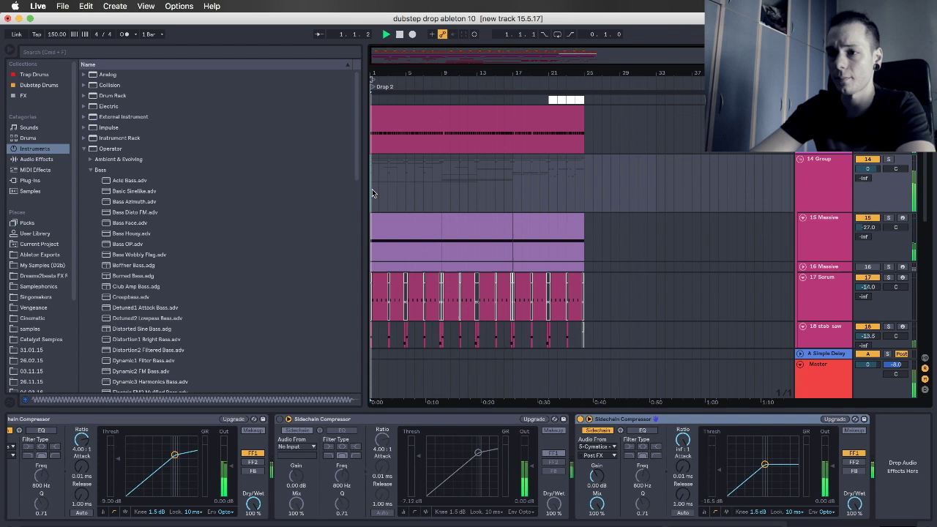
{"action": "key", "text": "space"}
{"action": "left_click", "coordinate": [441, 190]}
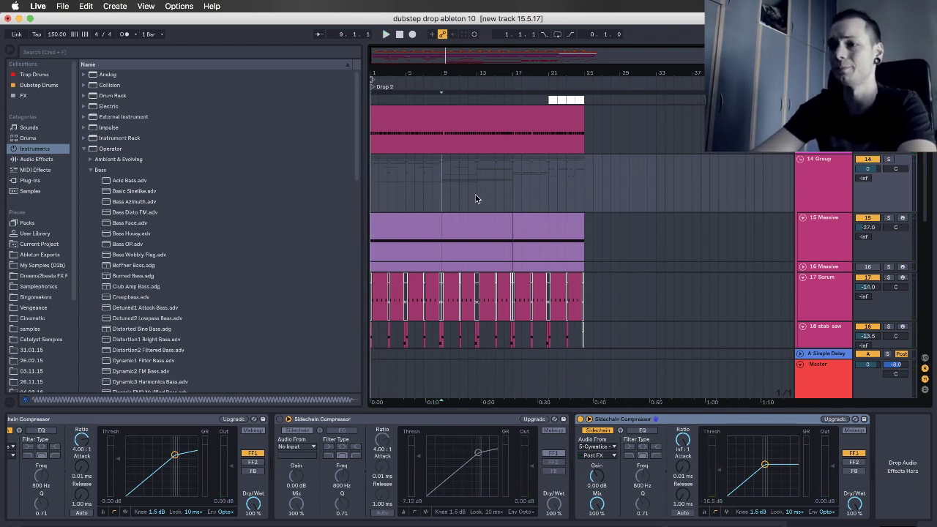
{"action": "key", "text": "space"}
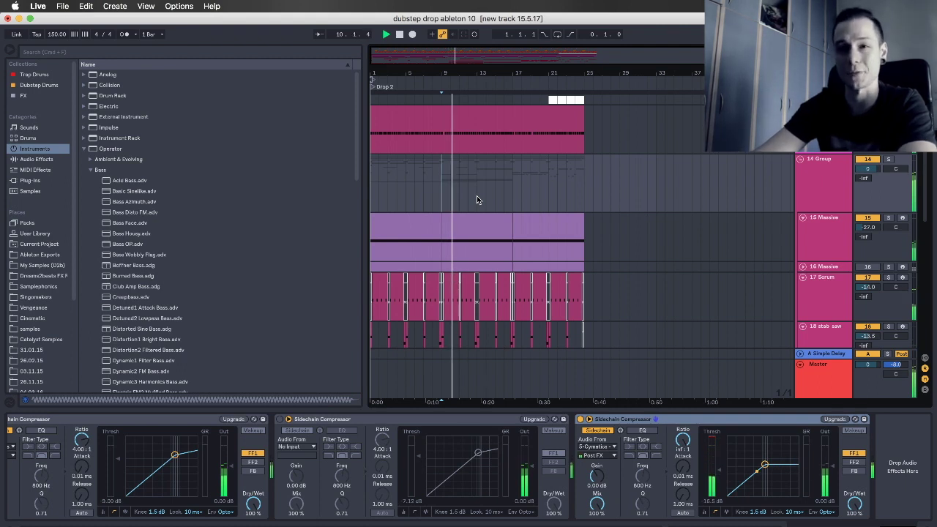
{"action": "left_click", "coordinate": [517, 188]}
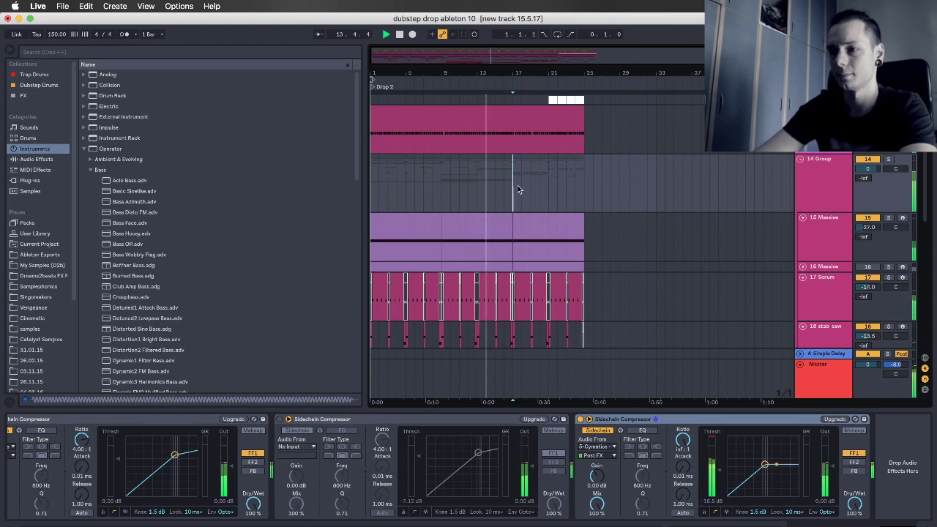
Listen to the section from bar 17 across the lower Serum tracks and mark bar 21 on 23 Serum
{"action": "scroll", "coordinate": [517, 189], "scroll_direction": "down", "scroll_amount": 8}
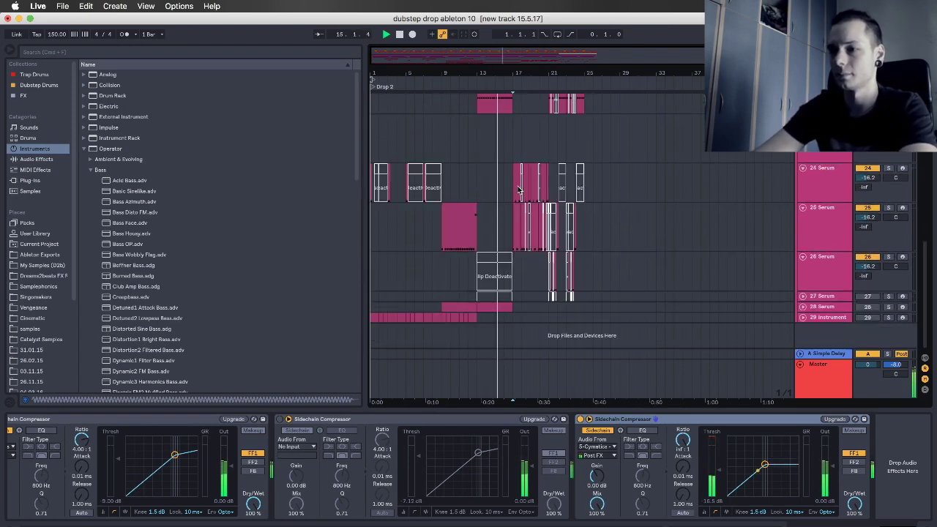
{"action": "left_click", "coordinate": [517, 190]}
{"action": "left_click_drag", "start_coordinate": [519, 73], "coordinate": [518, 72]}
{"action": "left_click", "coordinate": [551, 158]}
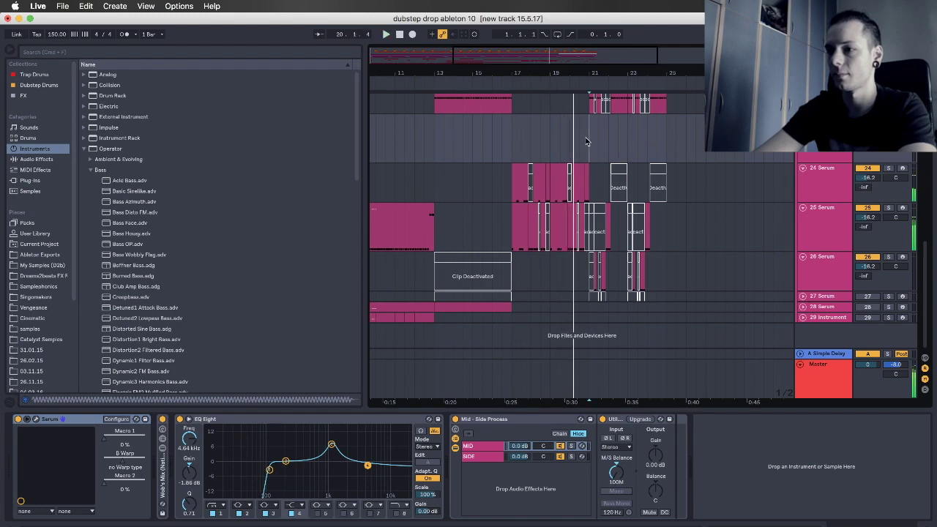
Examine the volume levels of the grouped synth tracks from 17 Serum down through the lower Serum tracks
{"action": "scroll", "coordinate": [674, 163], "scroll_direction": "up", "scroll_amount": 10}
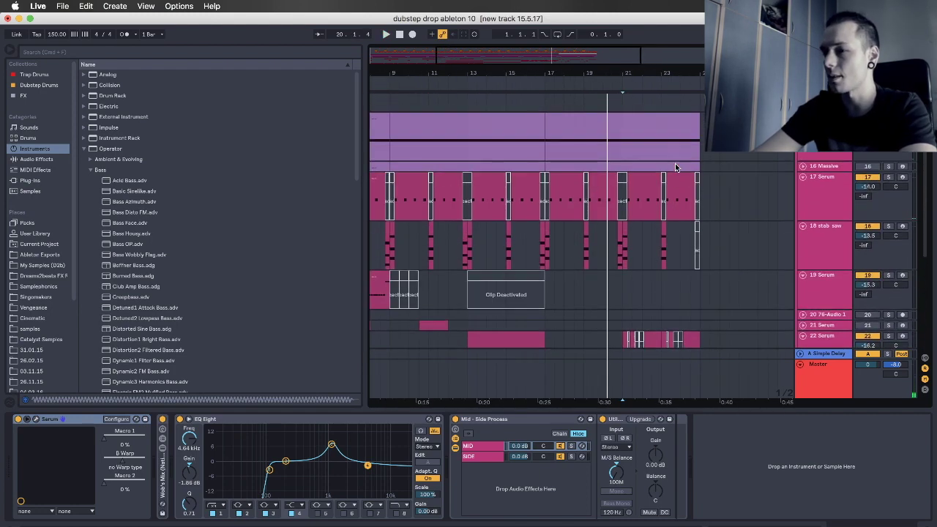
{"action": "scroll", "coordinate": [642, 152], "scroll_direction": "up", "scroll_amount": 1}
{"action": "scroll", "coordinate": [699, 175], "scroll_direction": "down", "scroll_amount": 3}
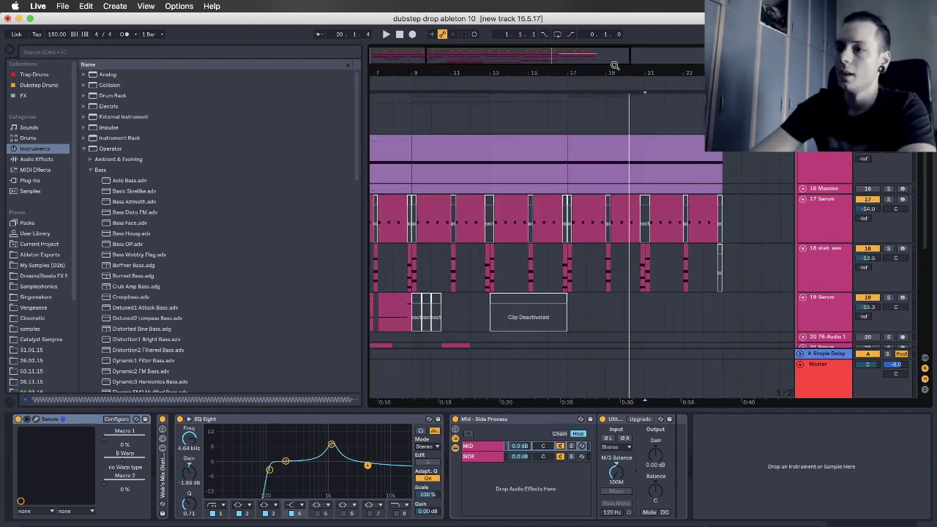
{"action": "left_click_drag", "start_coordinate": [615, 66], "coordinate": [539, 78]}
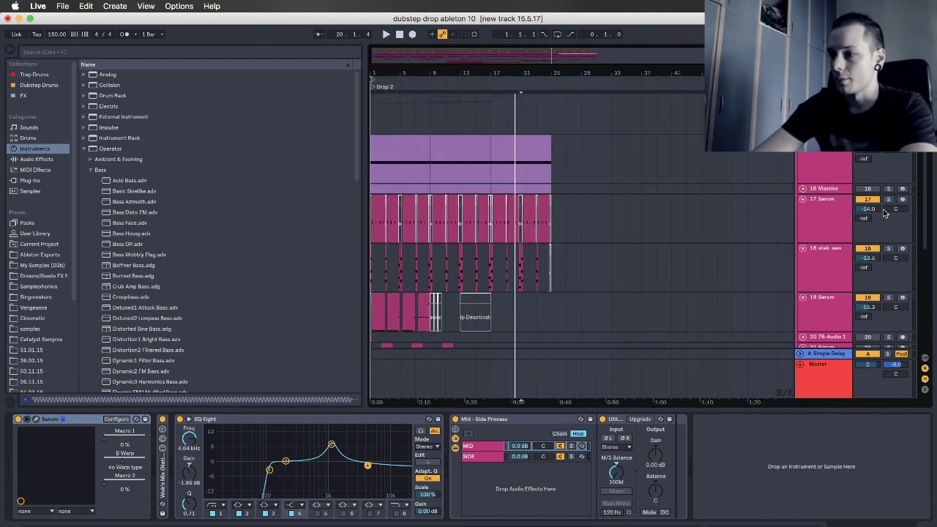
{"action": "scroll", "coordinate": [881, 212], "scroll_direction": "down", "scroll_amount": 2}
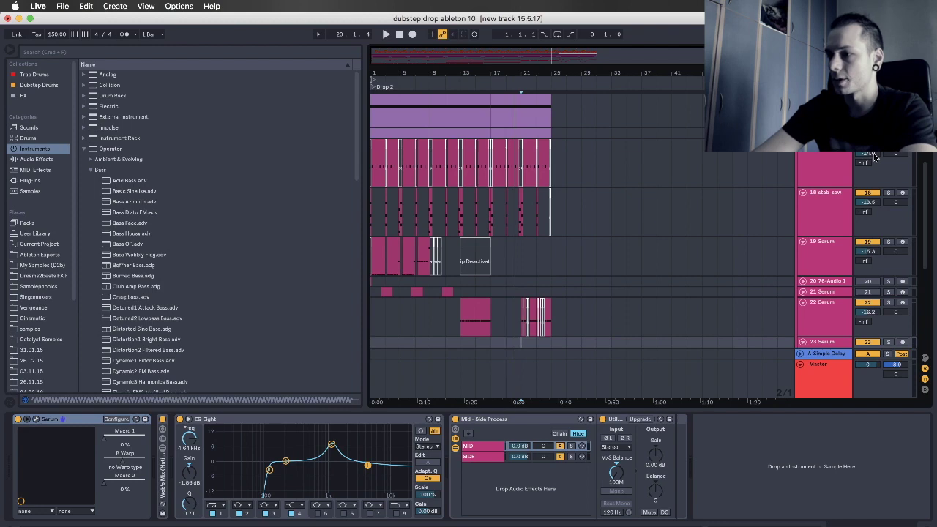
{"action": "scroll", "coordinate": [873, 158], "scroll_direction": "down", "scroll_amount": 1}
{"action": "scroll", "coordinate": [868, 185], "scroll_direction": "down", "scroll_amount": 5}
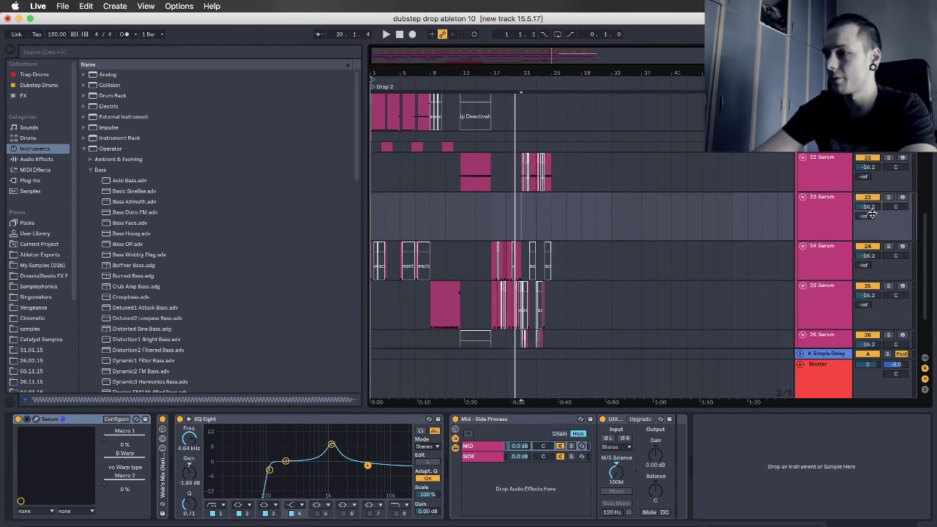
{"action": "scroll", "coordinate": [878, 213], "scroll_direction": "down", "scroll_amount": 3}
{"action": "scroll", "coordinate": [879, 212], "scroll_direction": "up", "scroll_amount": 5}
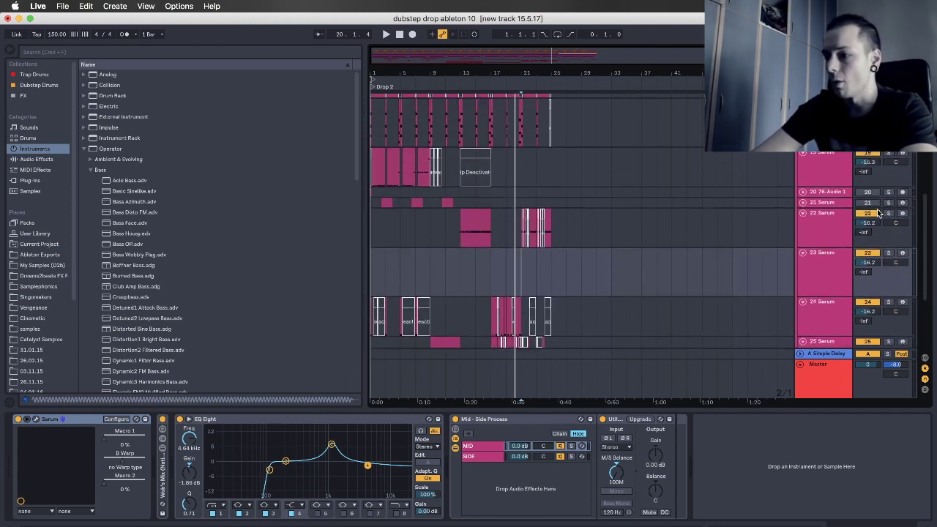
Select the Master track, check its peak level in Session View while playing, and return to Arrangement View
{"action": "left_click", "coordinate": [829, 372]}
{"action": "key", "text": "Tab"}
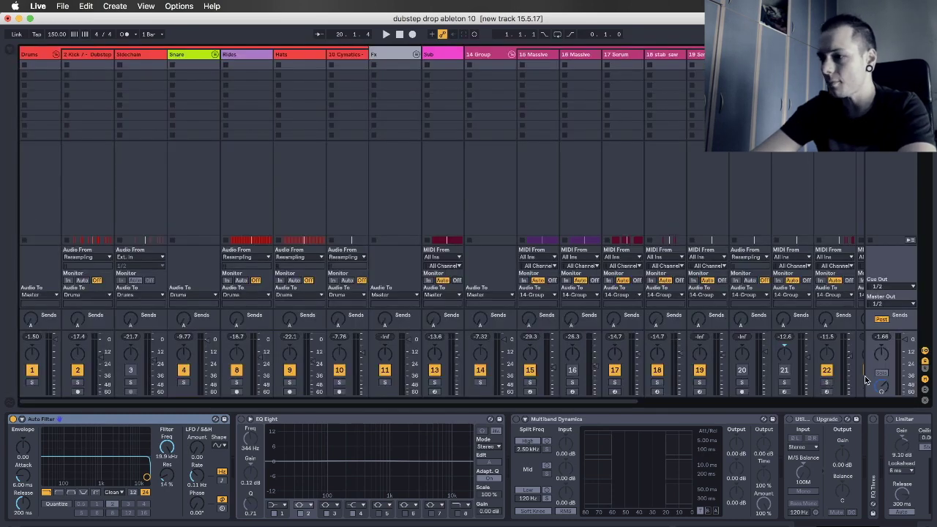
{"action": "key", "text": "space"}
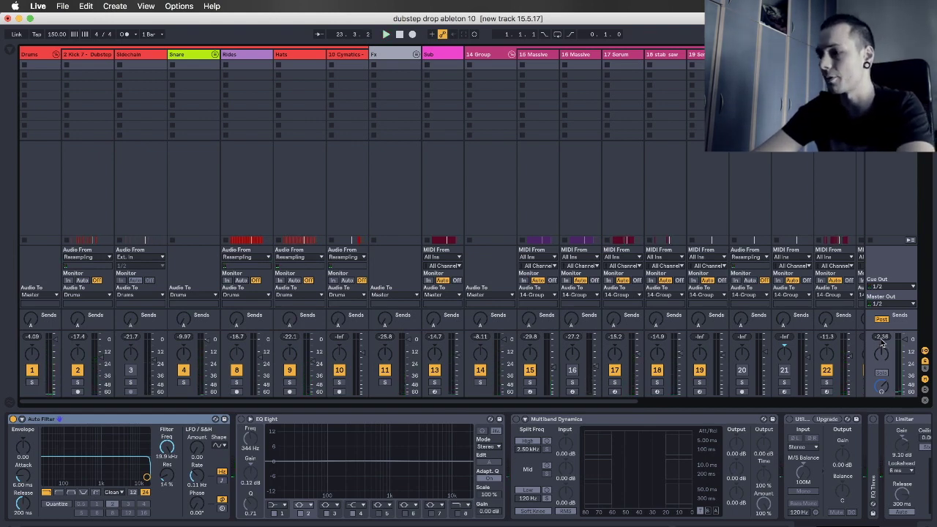
{"action": "key", "text": "Tab"}
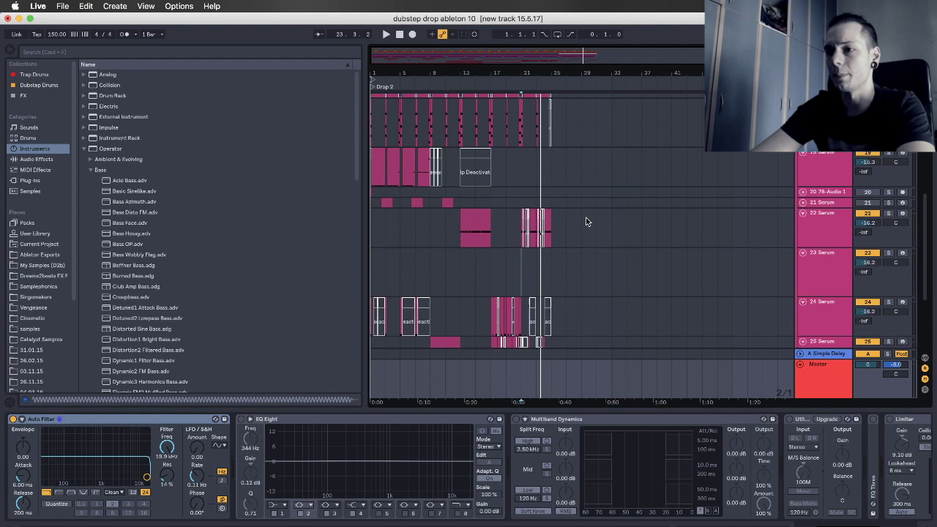
Mark bars 1 to 5 and bars 5 to 11 on the 22 Serum track as sections of the drop
{"action": "left_click", "coordinate": [372, 231]}
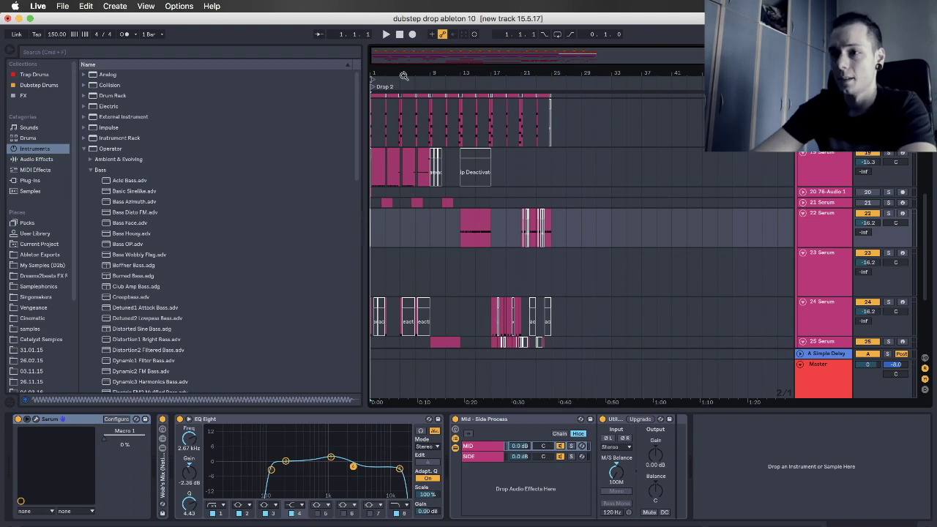
{"action": "left_click_drag", "start_coordinate": [412, 72], "coordinate": [411, 91]}
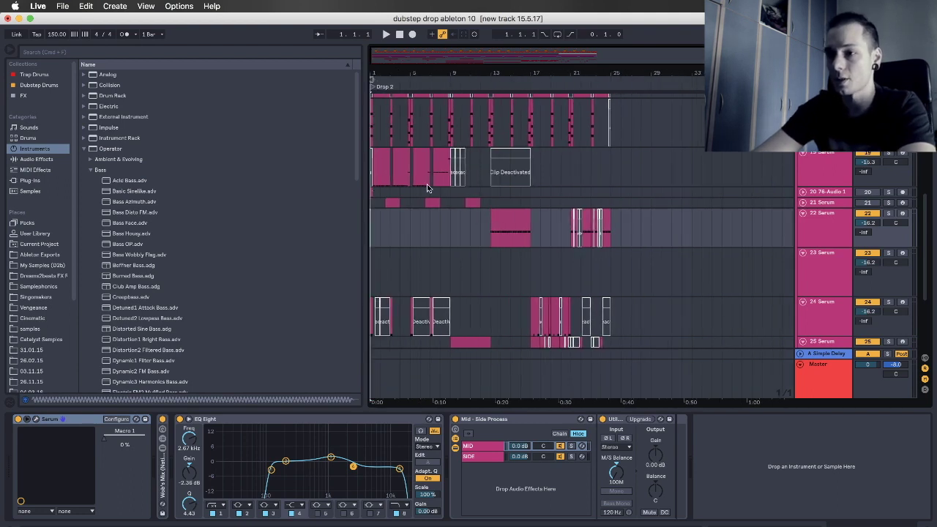
{"action": "left_click", "coordinate": [413, 231]}
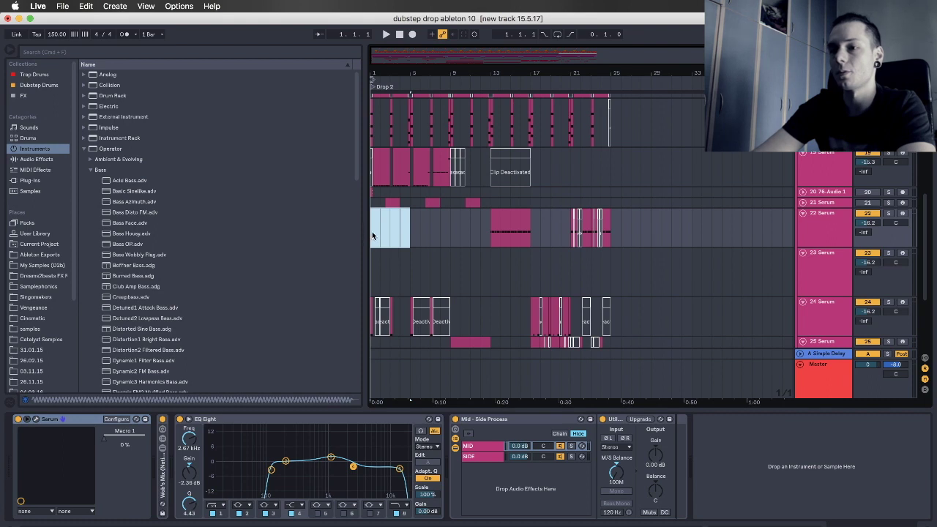
{"action": "left_click", "coordinate": [411, 234]}
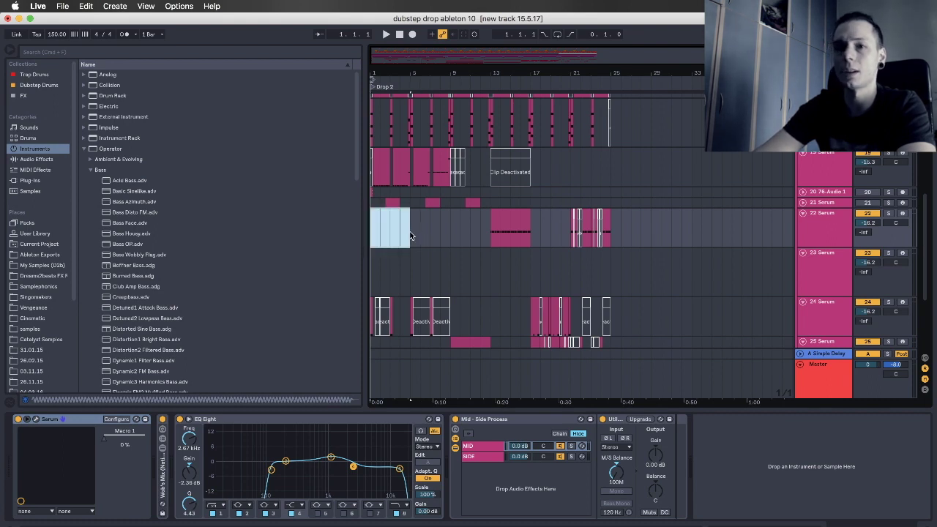
{"action": "left_click_drag", "start_coordinate": [410, 233], "coordinate": [458, 231]}
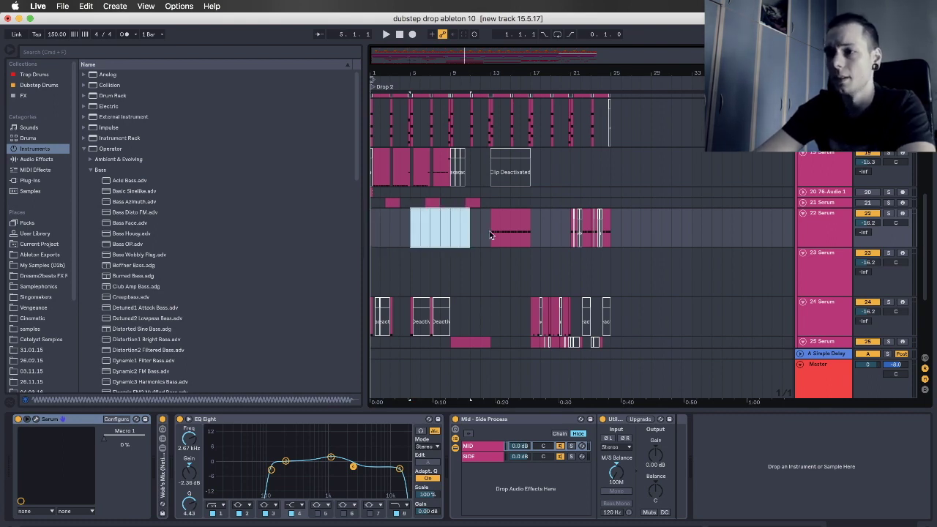
Point out the stretch from bar 1 to bar 13 on 22 Serum, ending at the start of its first clip
{"action": "left_click", "coordinate": [490, 234]}
{"action": "left_click", "coordinate": [372, 232]}
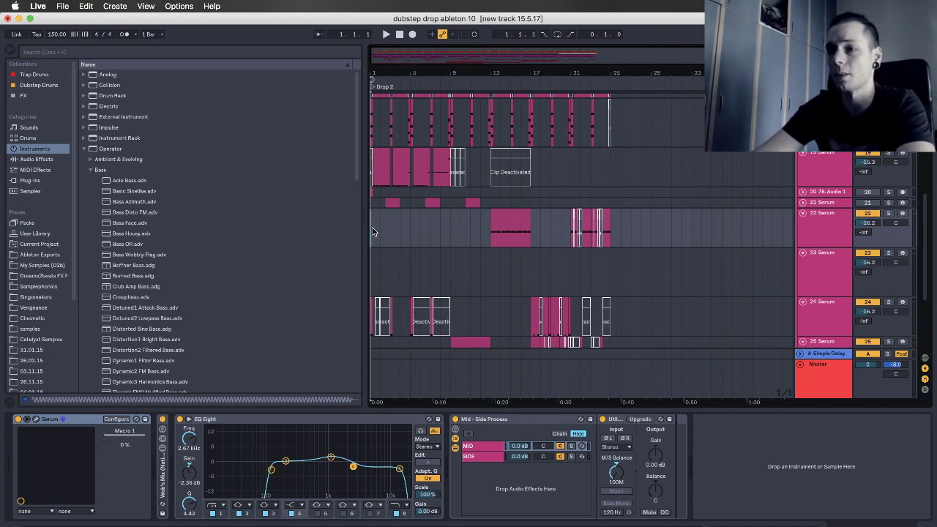
{"action": "left_click", "coordinate": [482, 237]}
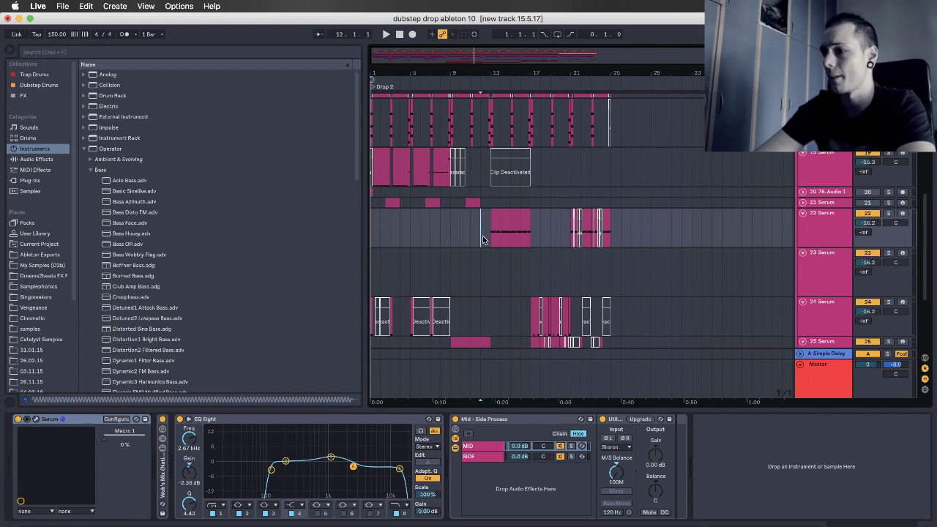
{"action": "left_click", "coordinate": [491, 237]}
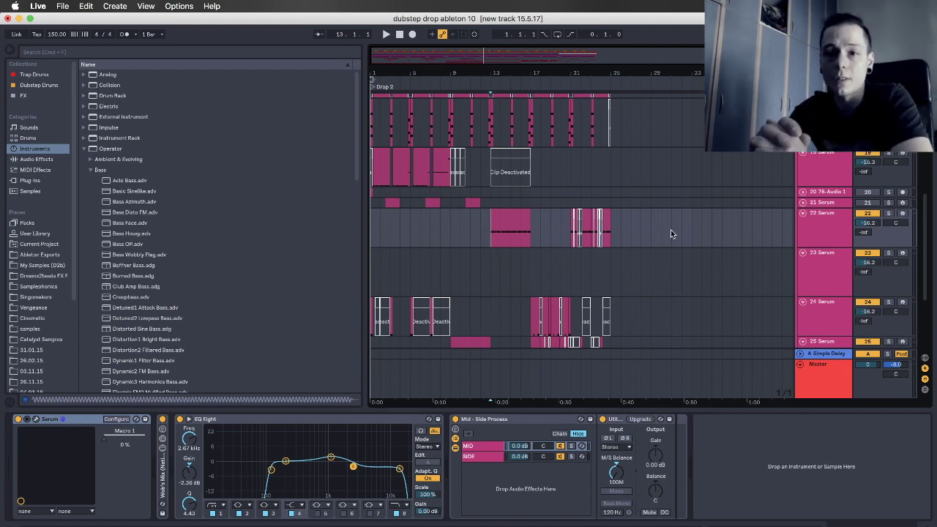